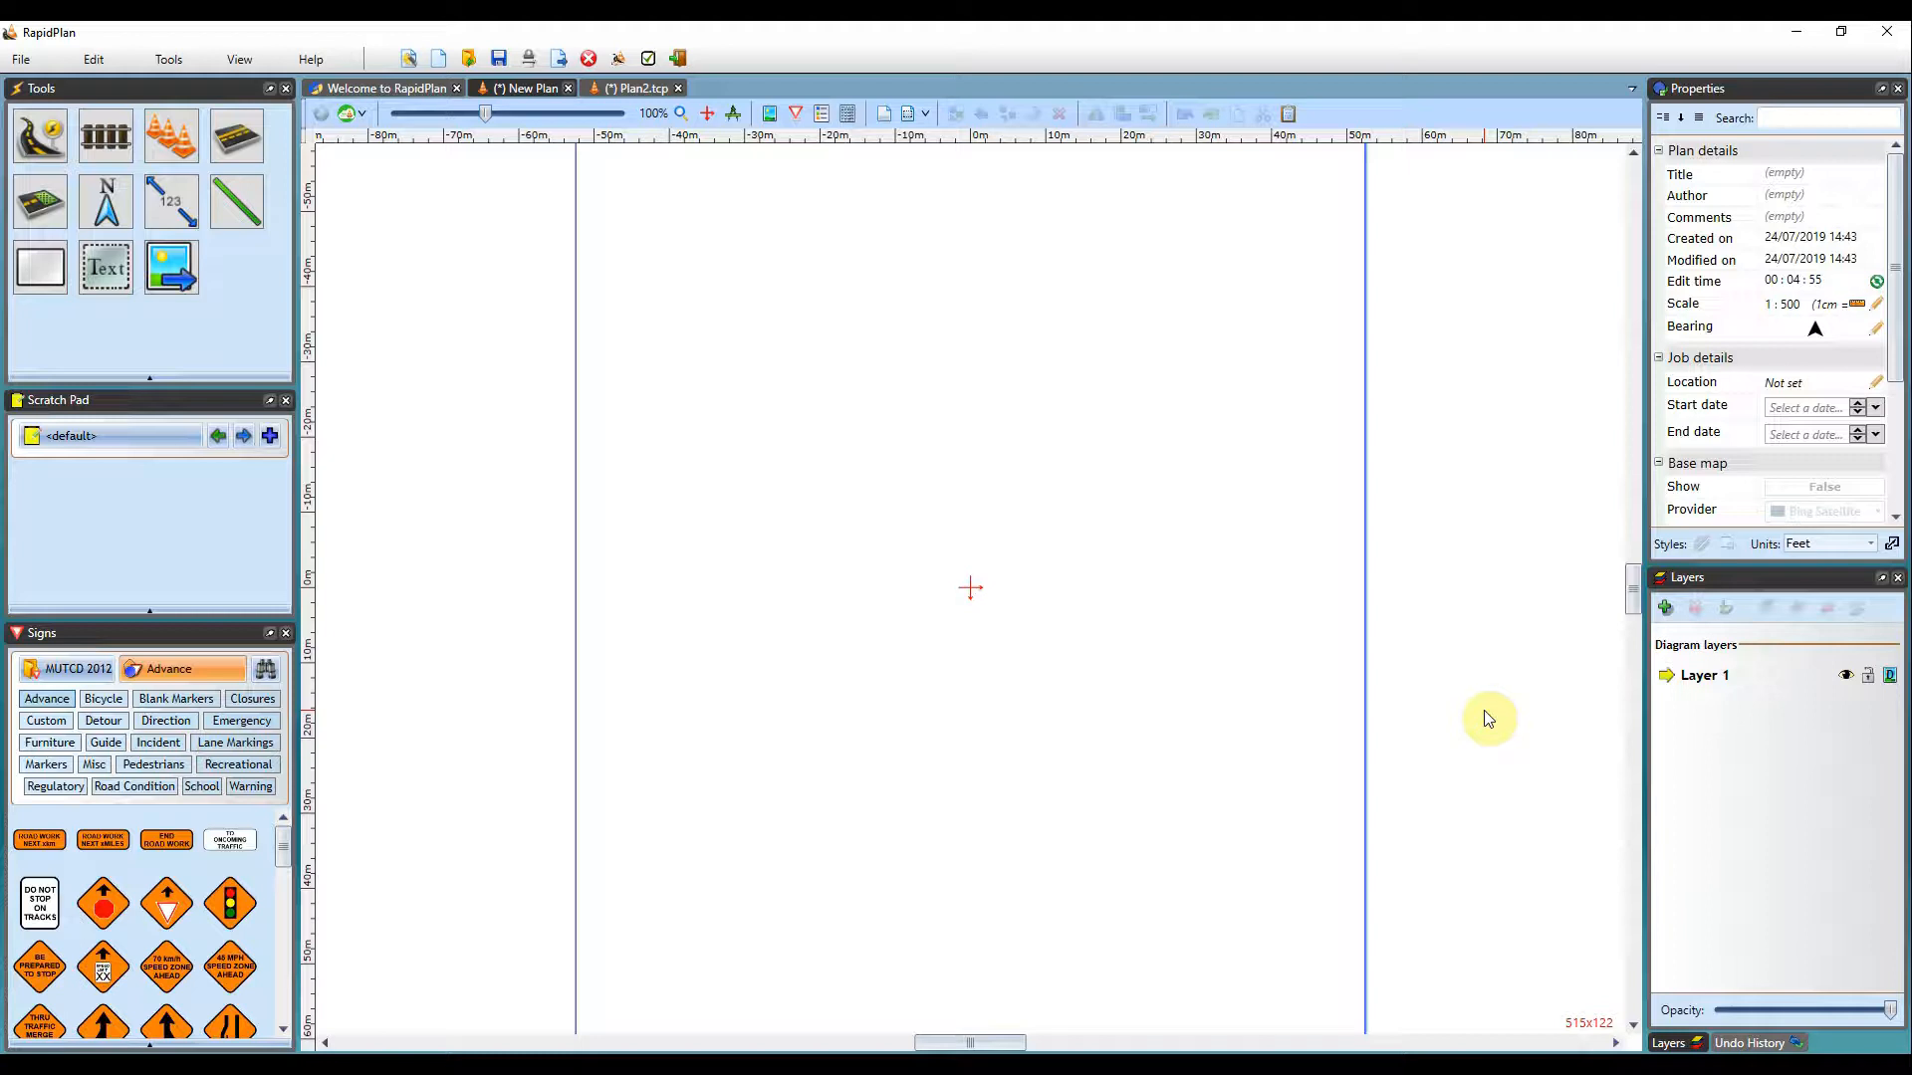
# Draw a straight vertical road about 67 m long to the left of the plan's centre mark
pyautogui.click(176, 136)
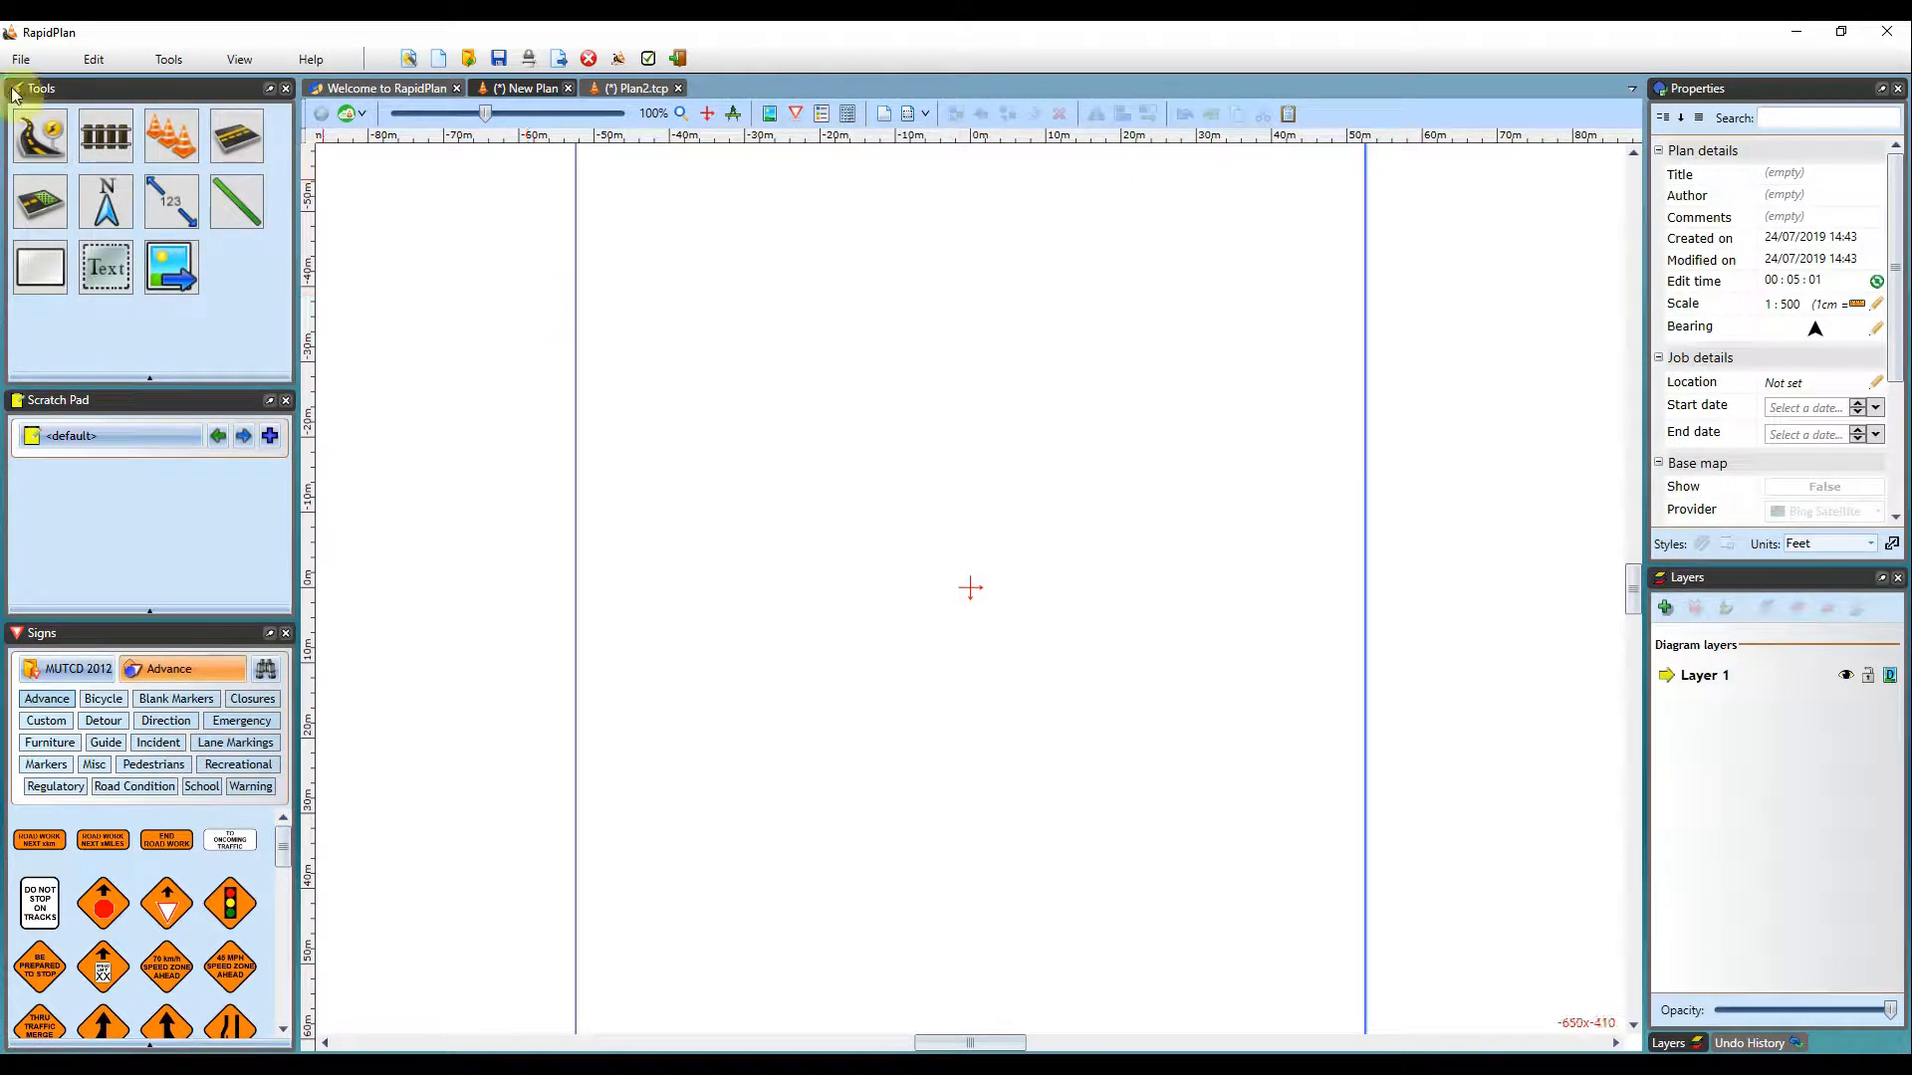
pyautogui.click(40, 135)
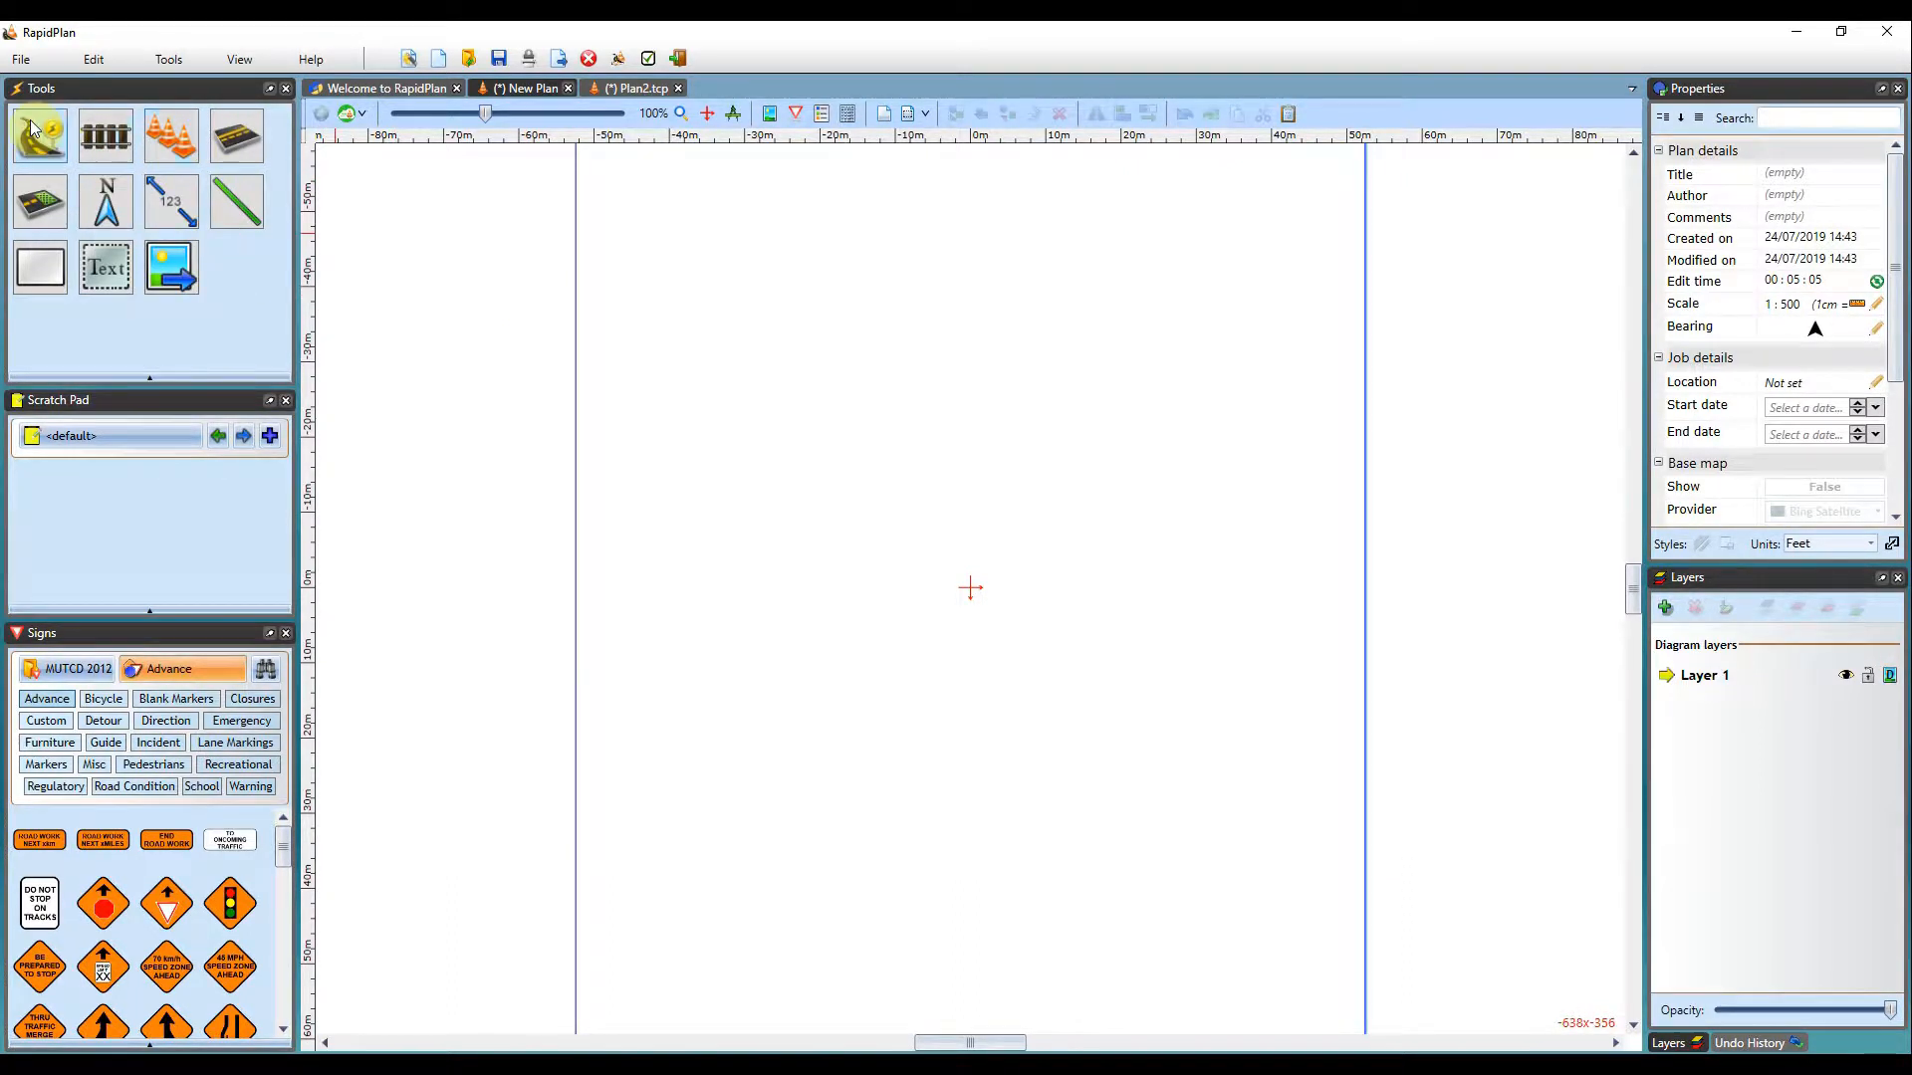
pyautogui.click(30, 128)
pyautogui.click(75, 191)
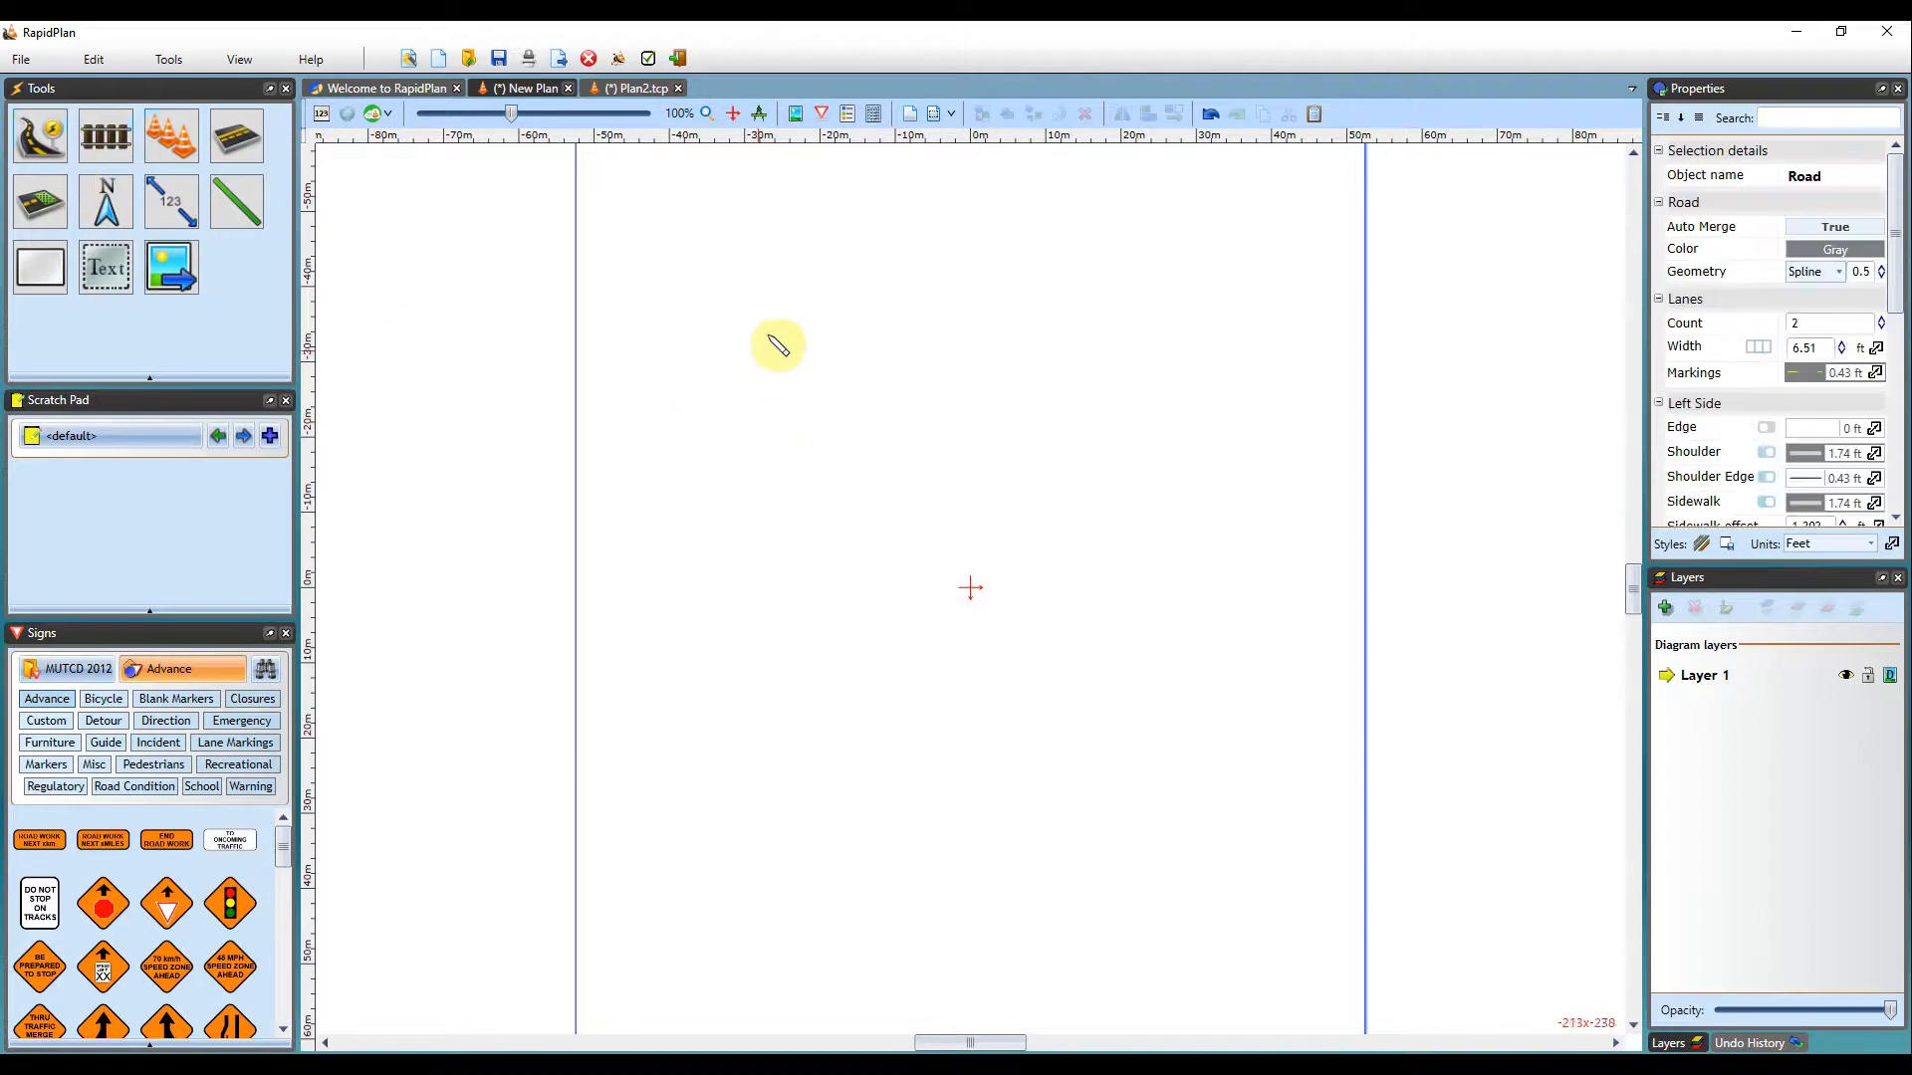
pyautogui.moveTo(825, 273); pyautogui.dragTo(818, 787)
pyautogui.rightClick(1025, 553)
pyautogui.rightClick(1082, 532)
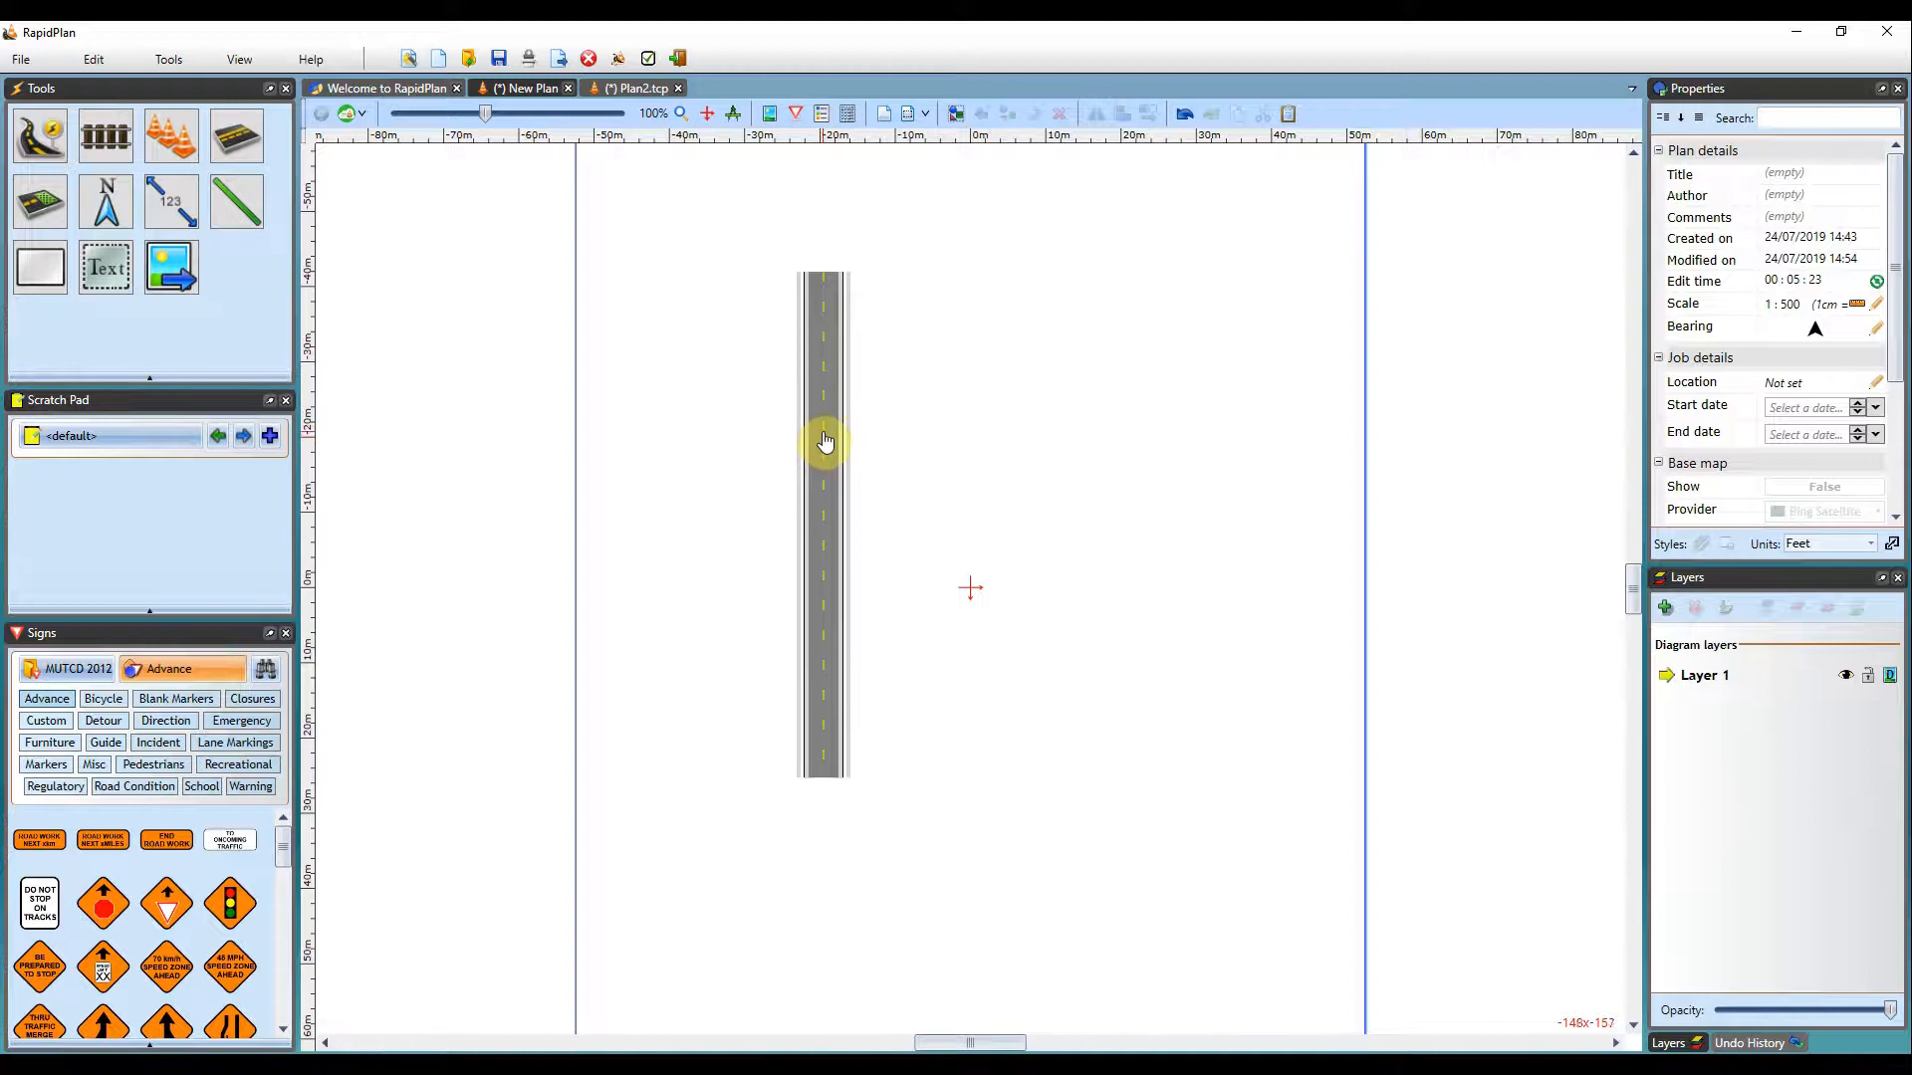
# Move the road slightly right and set its lane width to 13.51 ft
pyautogui.moveTo(825, 441); pyautogui.dragTo(884, 452)
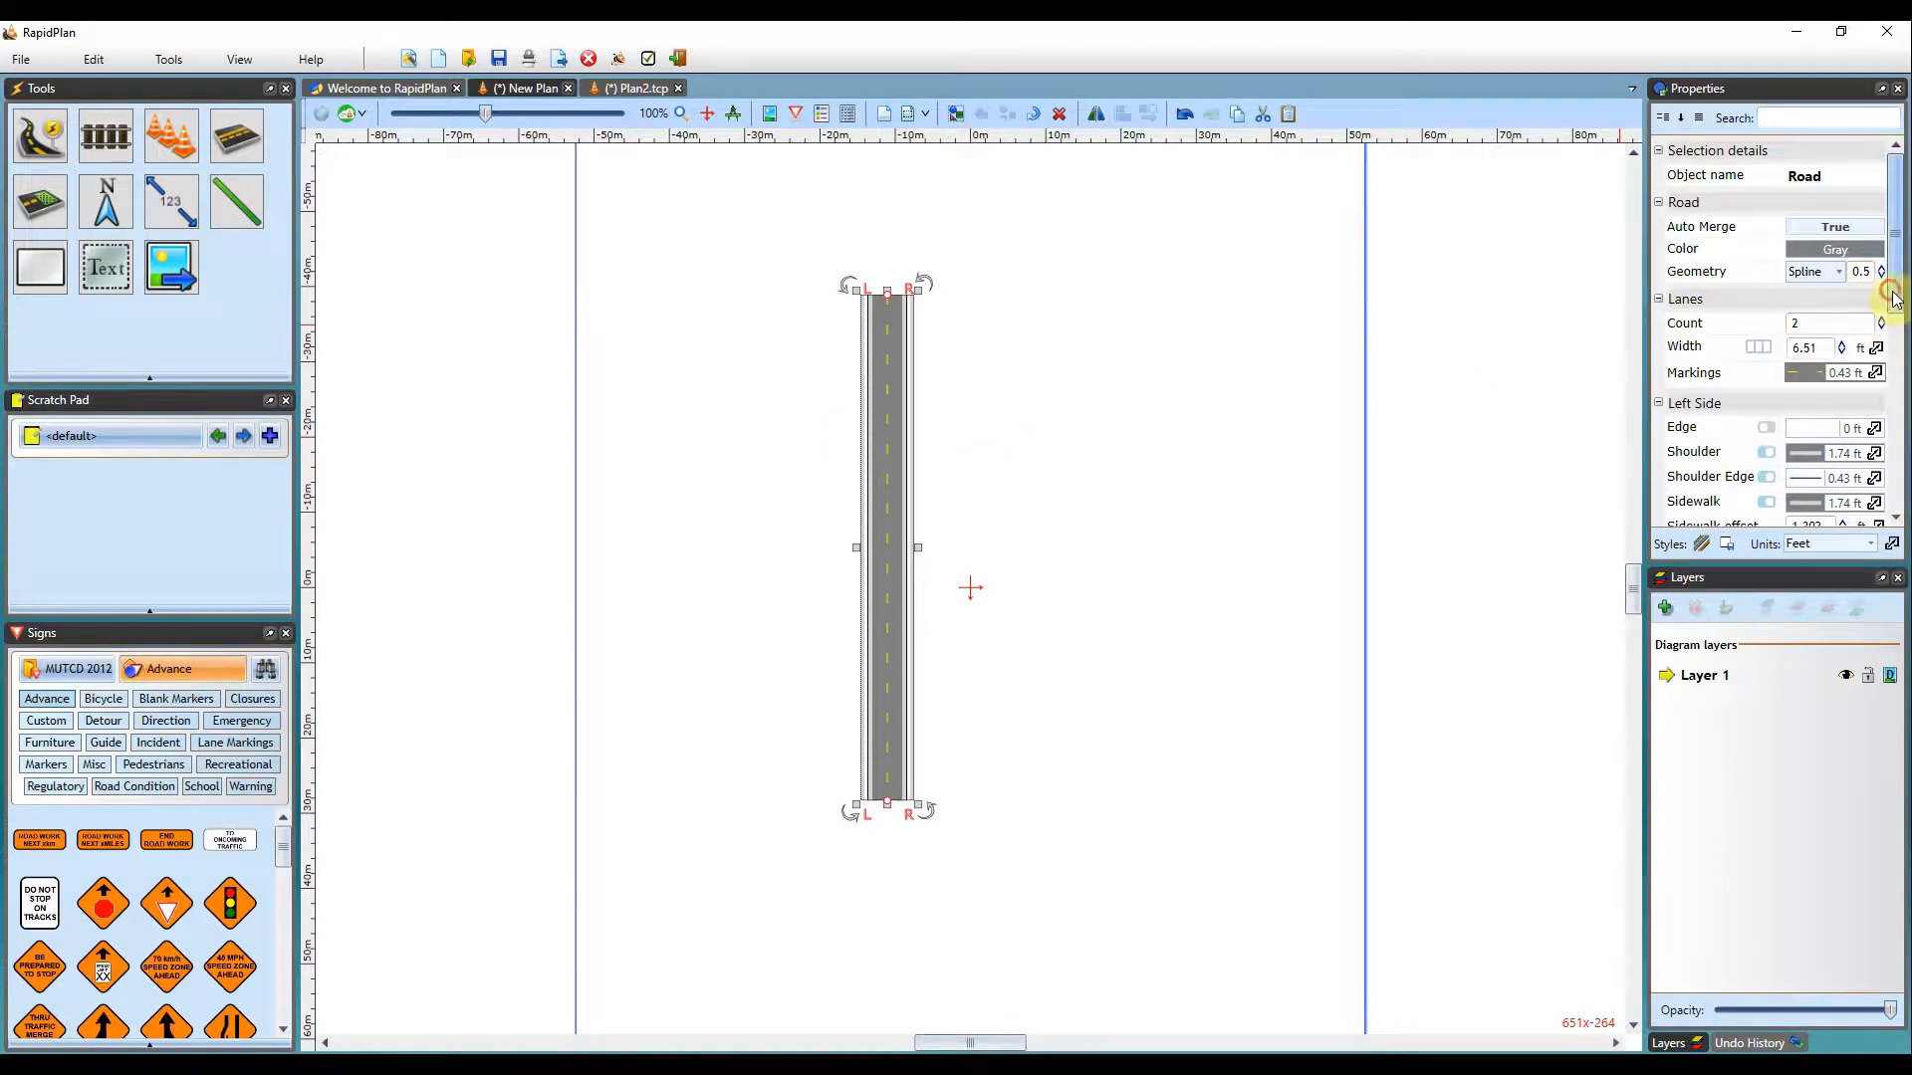
pyautogui.scroll(-1, 1891, 297)
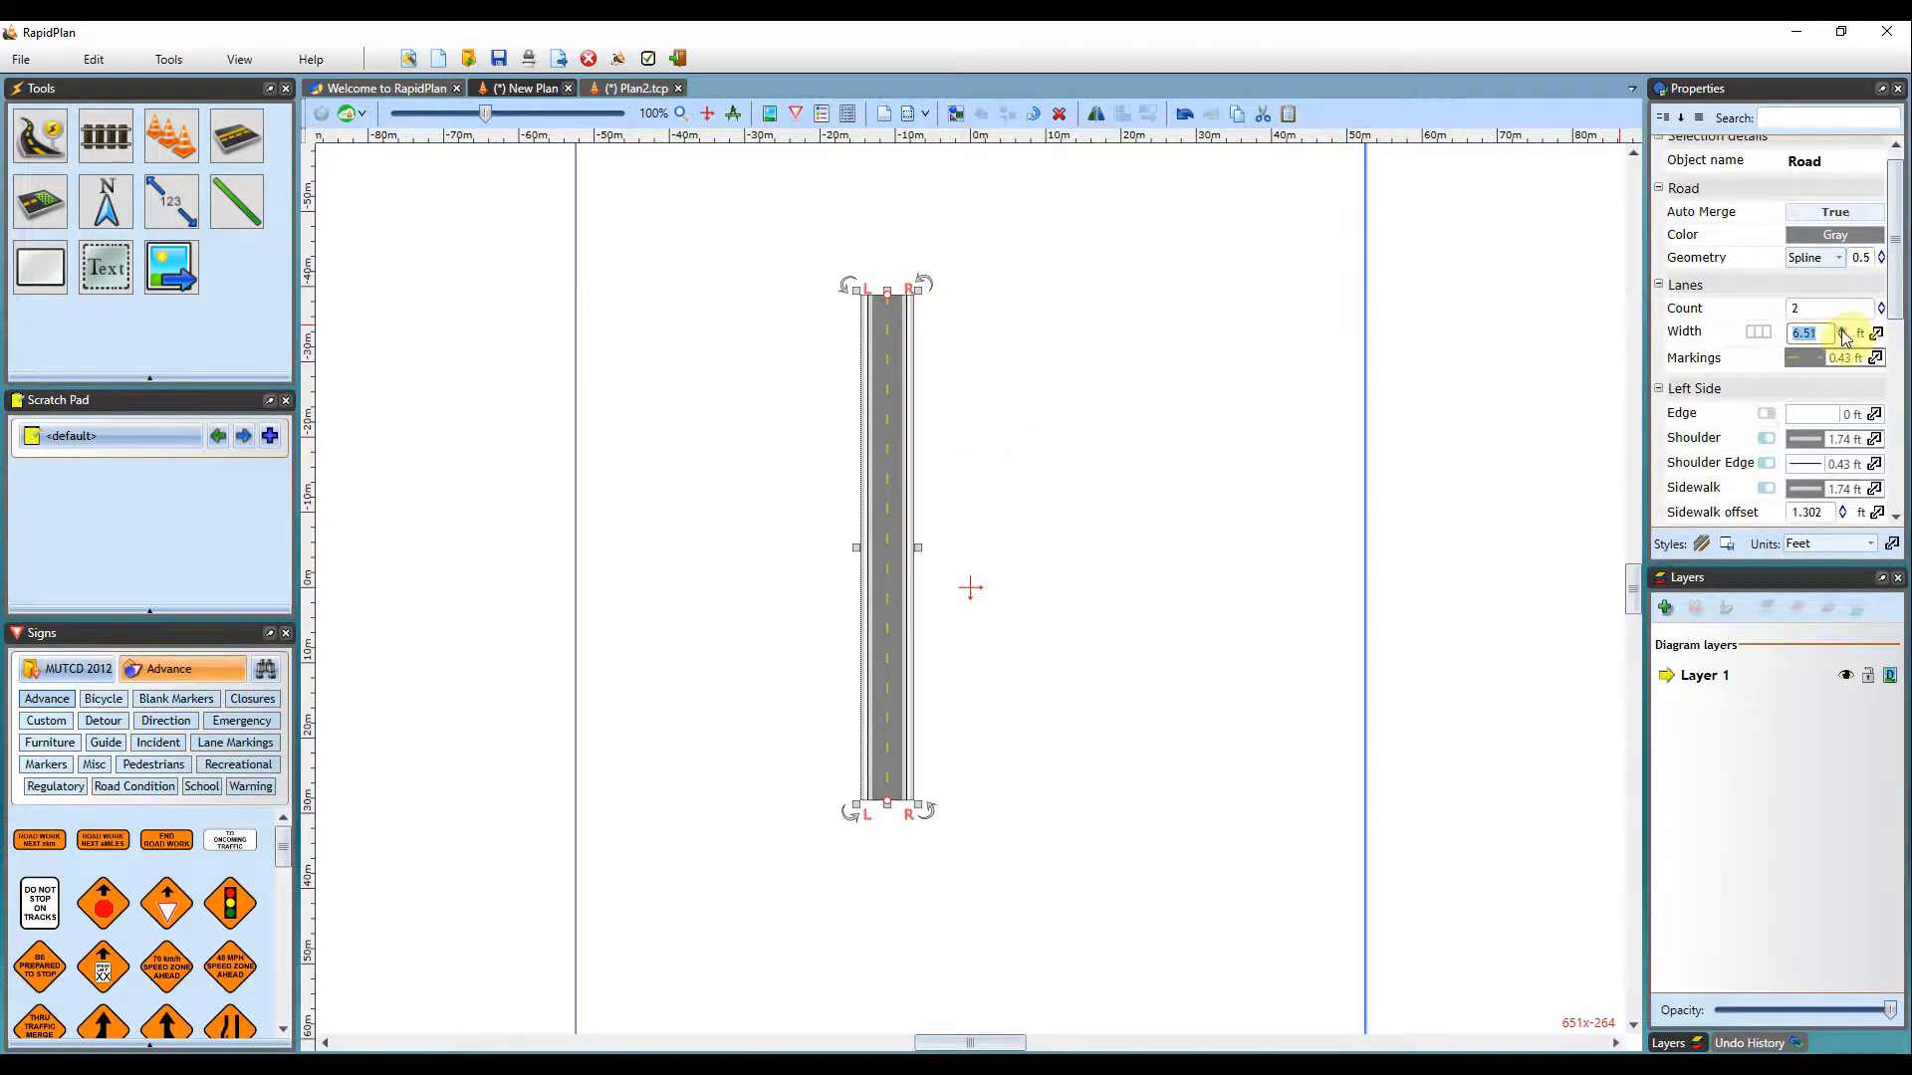
pyautogui.click(1842, 330)
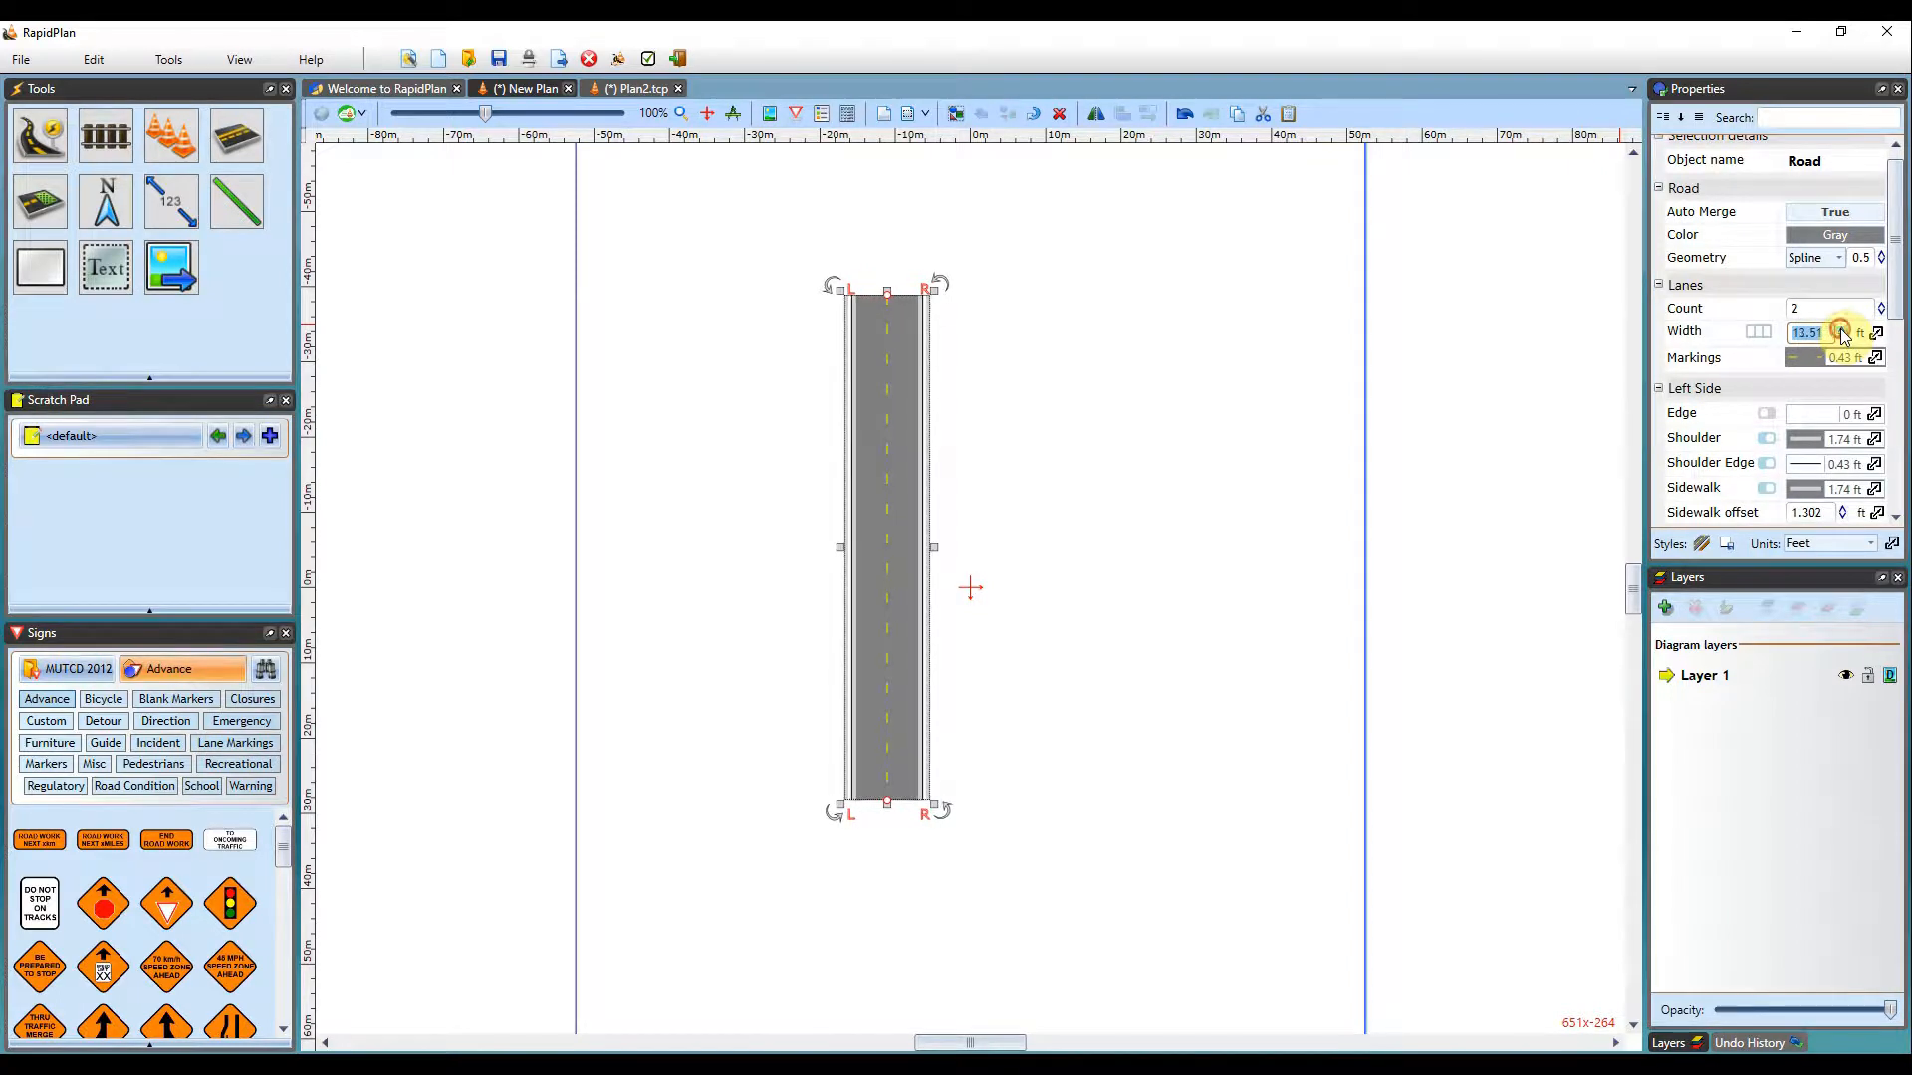
# Widen the road's left shoulder to 4.336 ft
pyautogui.scroll(-4, 1837, 329)
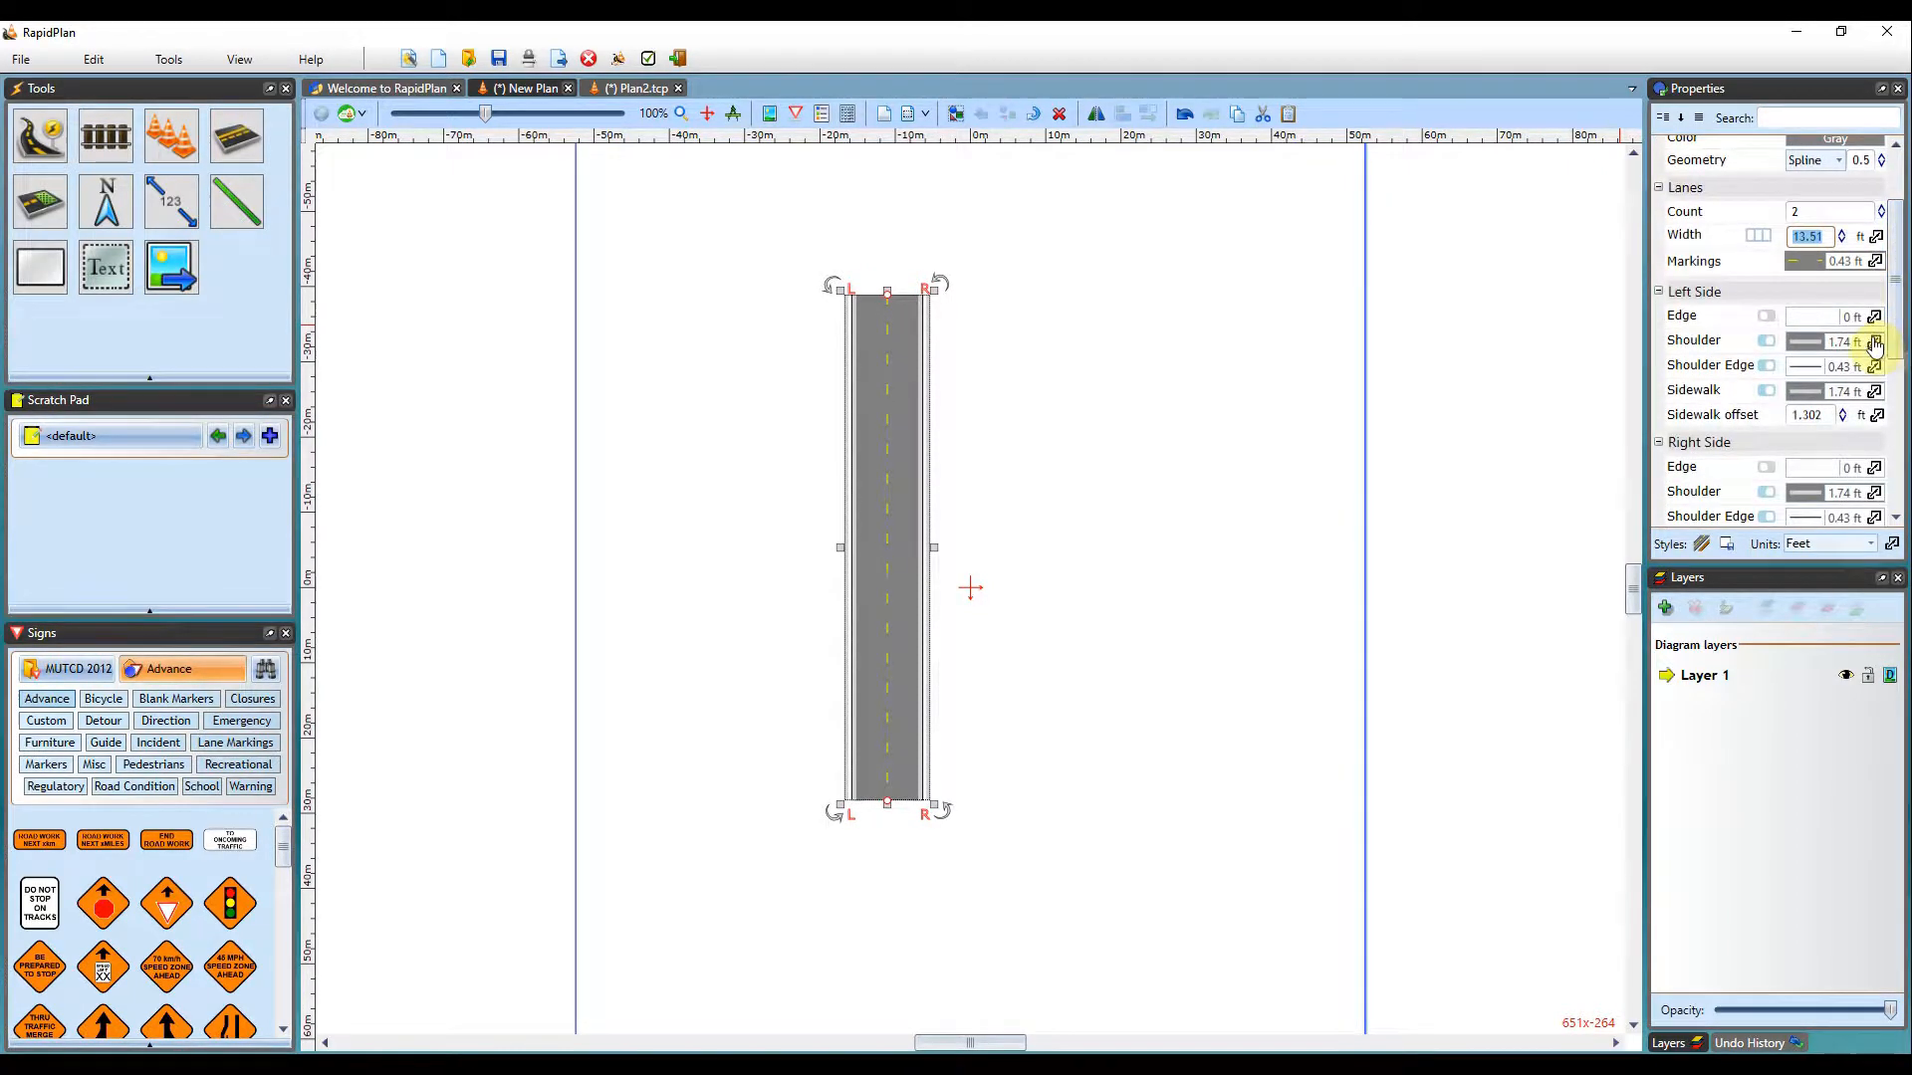
pyautogui.click(1875, 340)
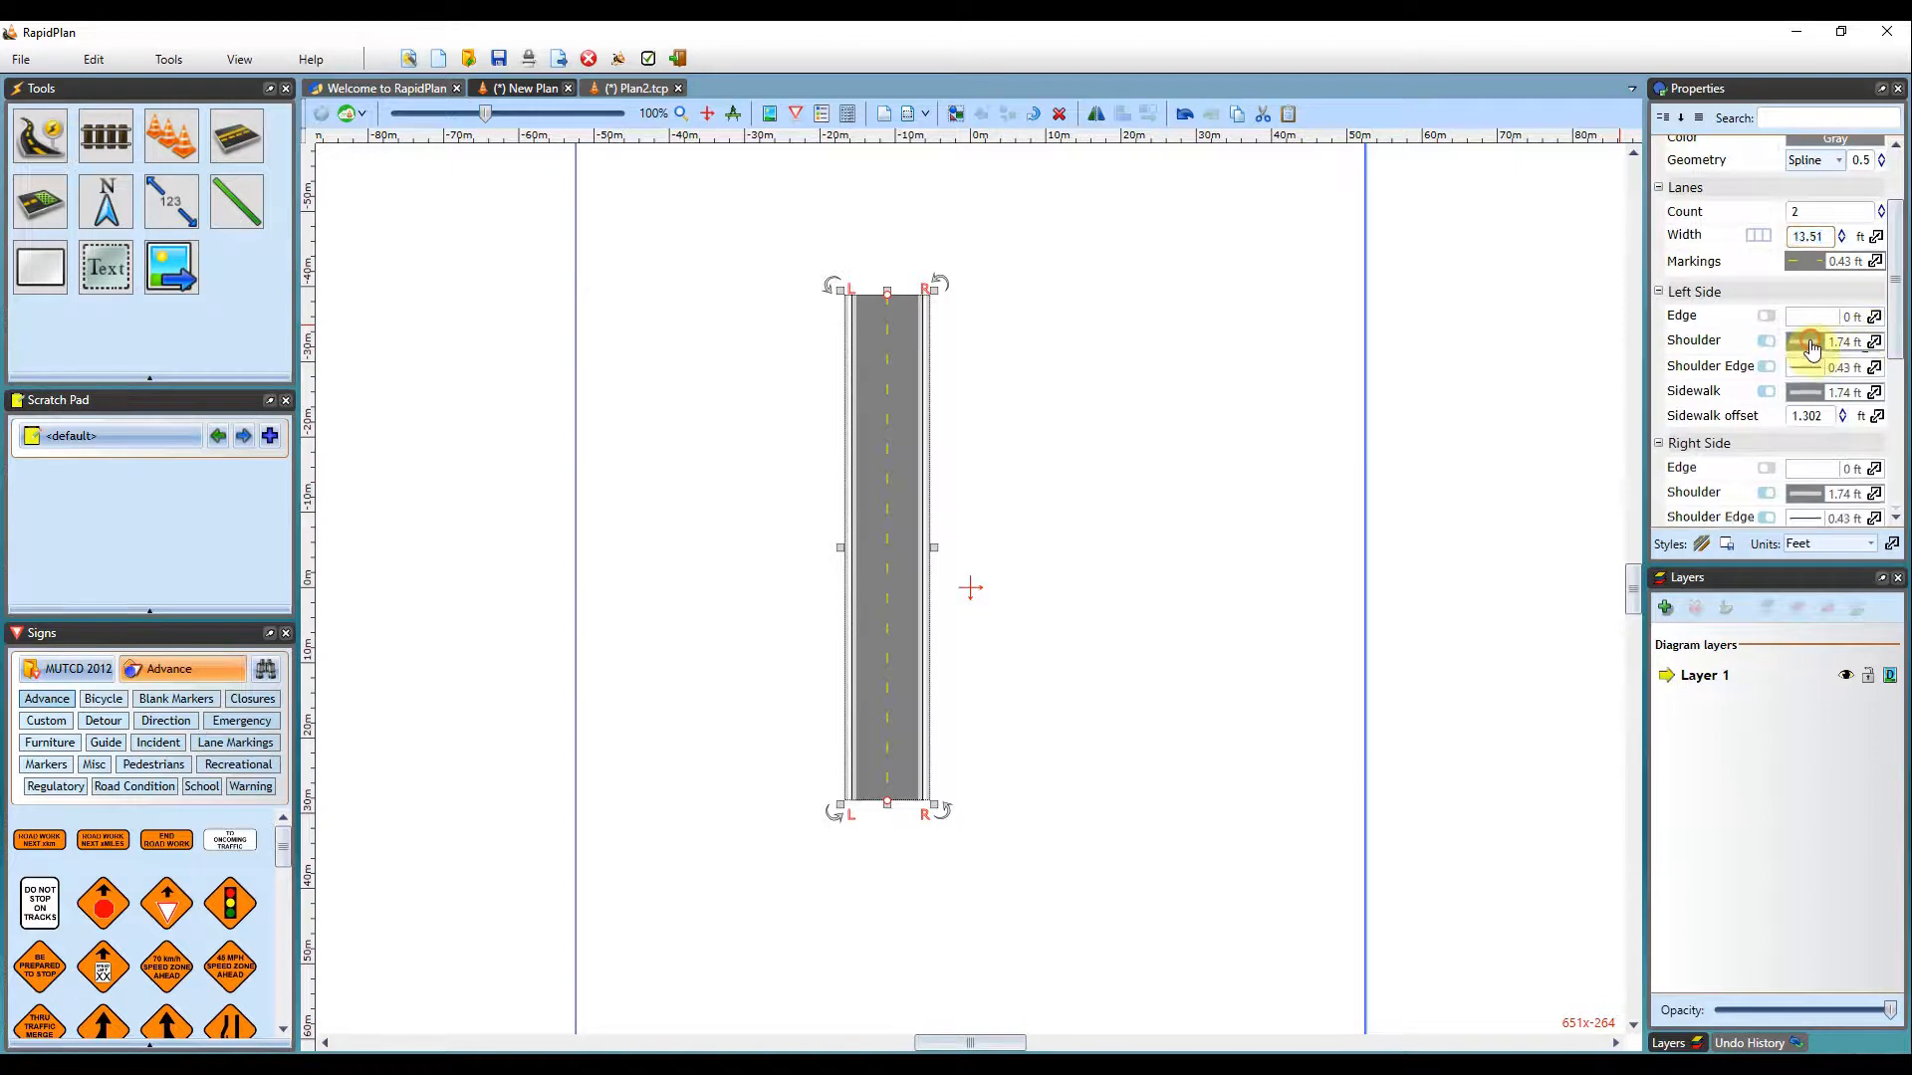
pyautogui.click(1833, 366)
pyautogui.click(1833, 365)
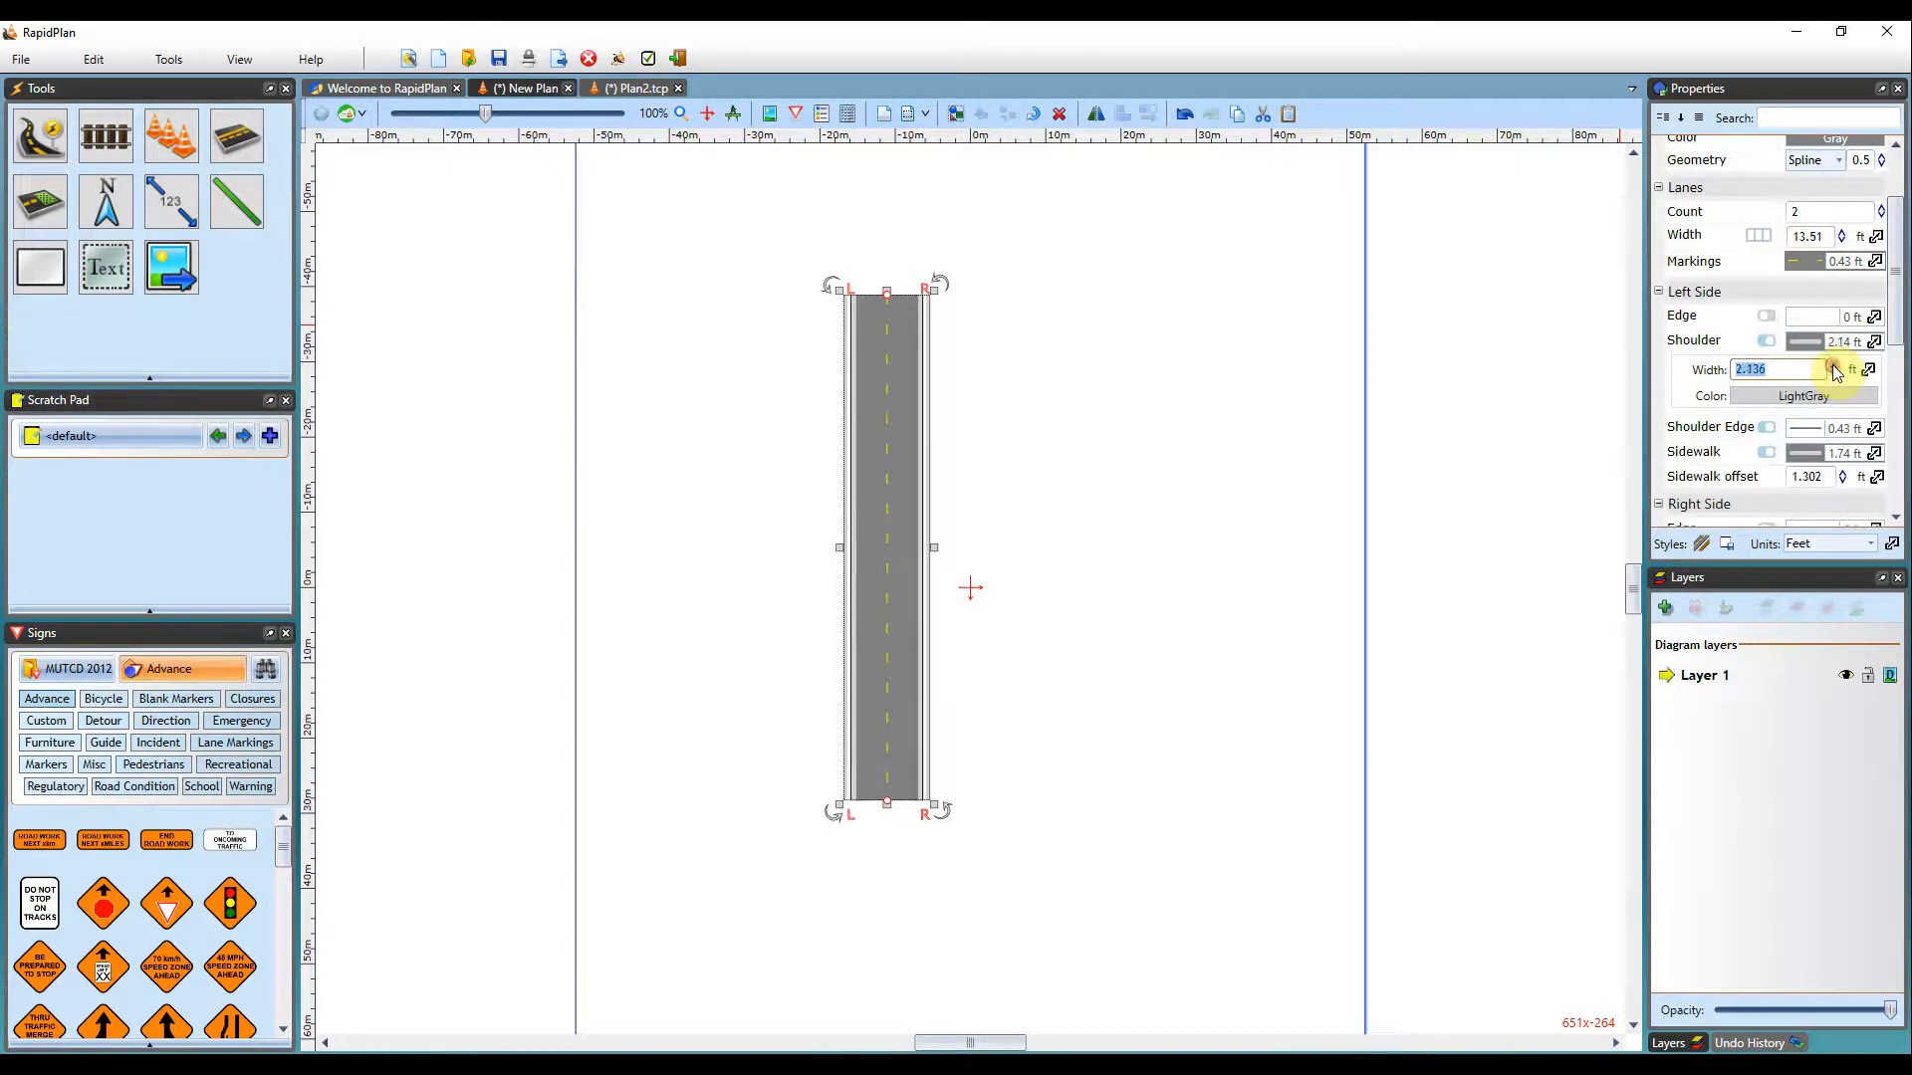
pyautogui.click(1833, 367)
pyautogui.click(1832, 366)
pyautogui.click(1833, 367)
pyautogui.click(1833, 366)
pyautogui.click(1833, 367)
pyautogui.click(1833, 366)
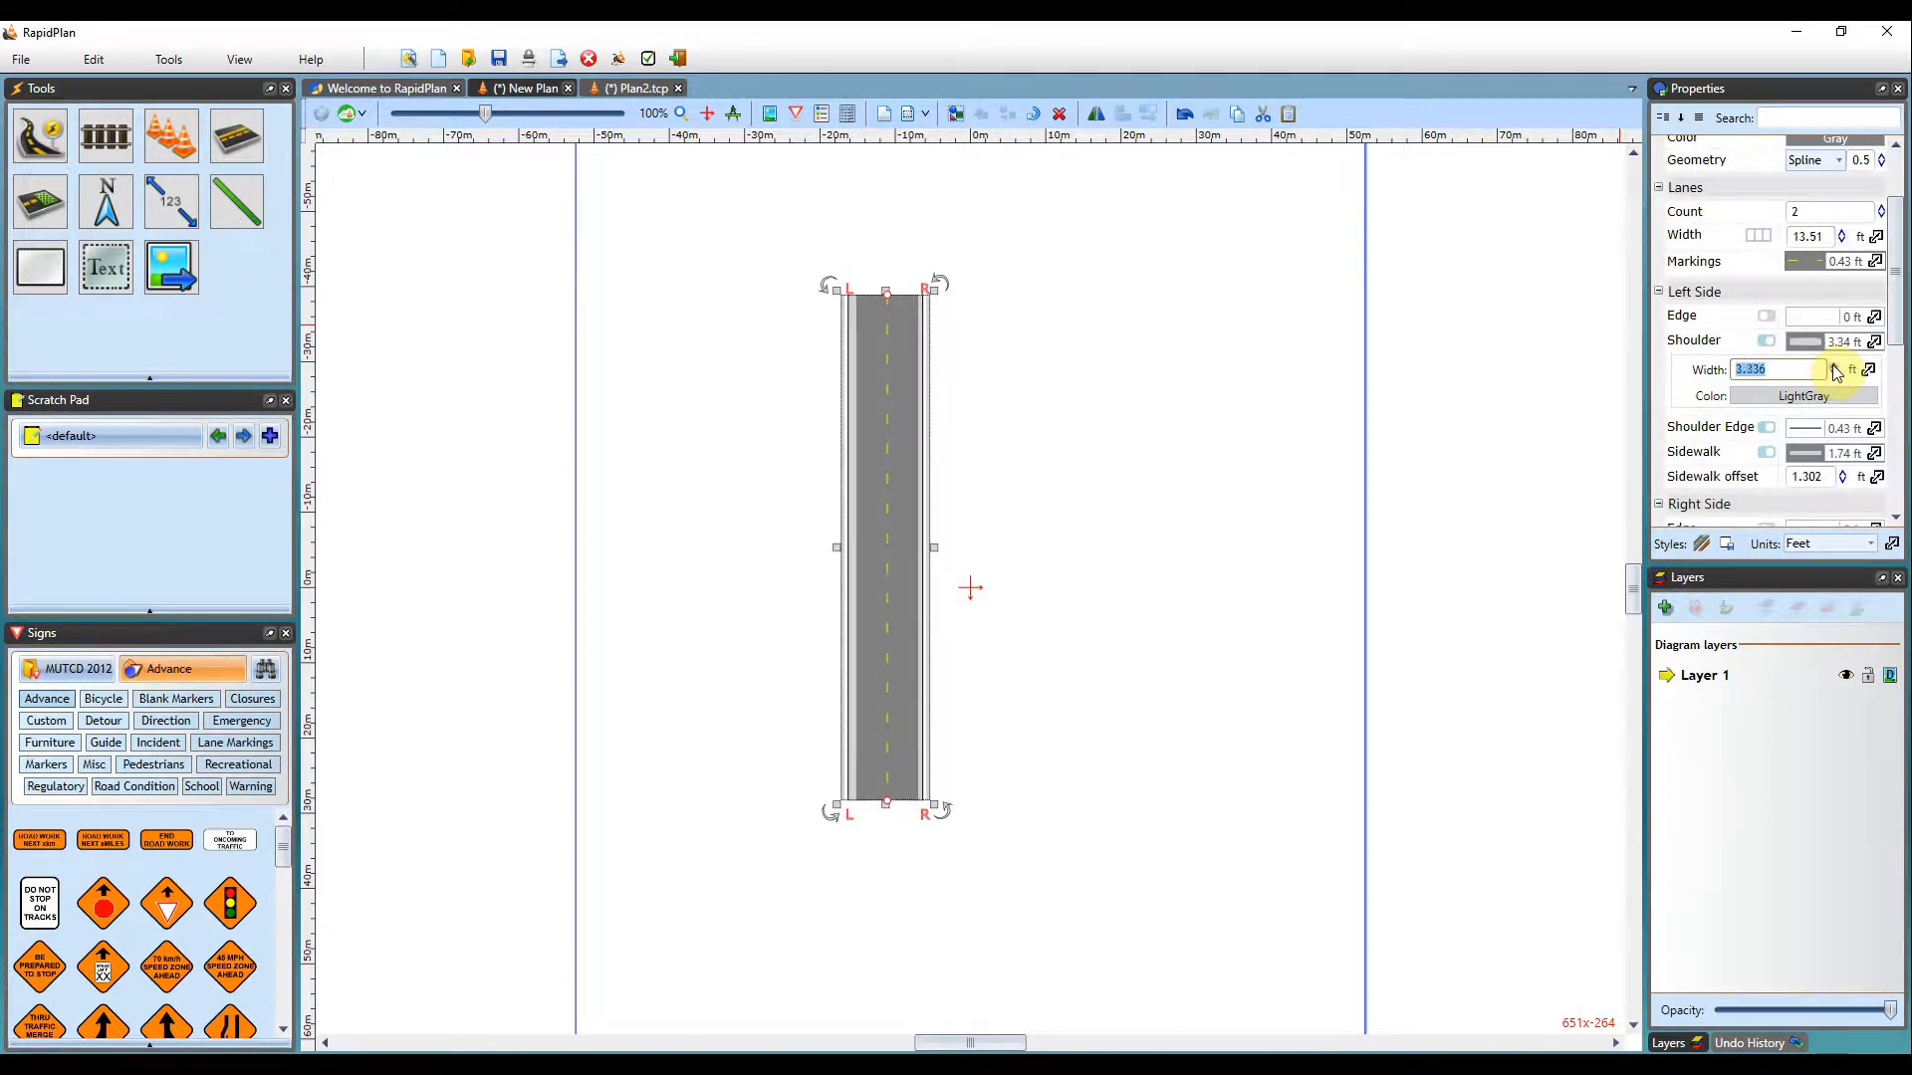
pyautogui.click(1833, 366)
pyautogui.click(1833, 366)
pyautogui.click(1832, 366)
pyautogui.click(1833, 367)
pyautogui.click(1833, 366)
pyautogui.click(1833, 366)
pyautogui.click(1833, 366)
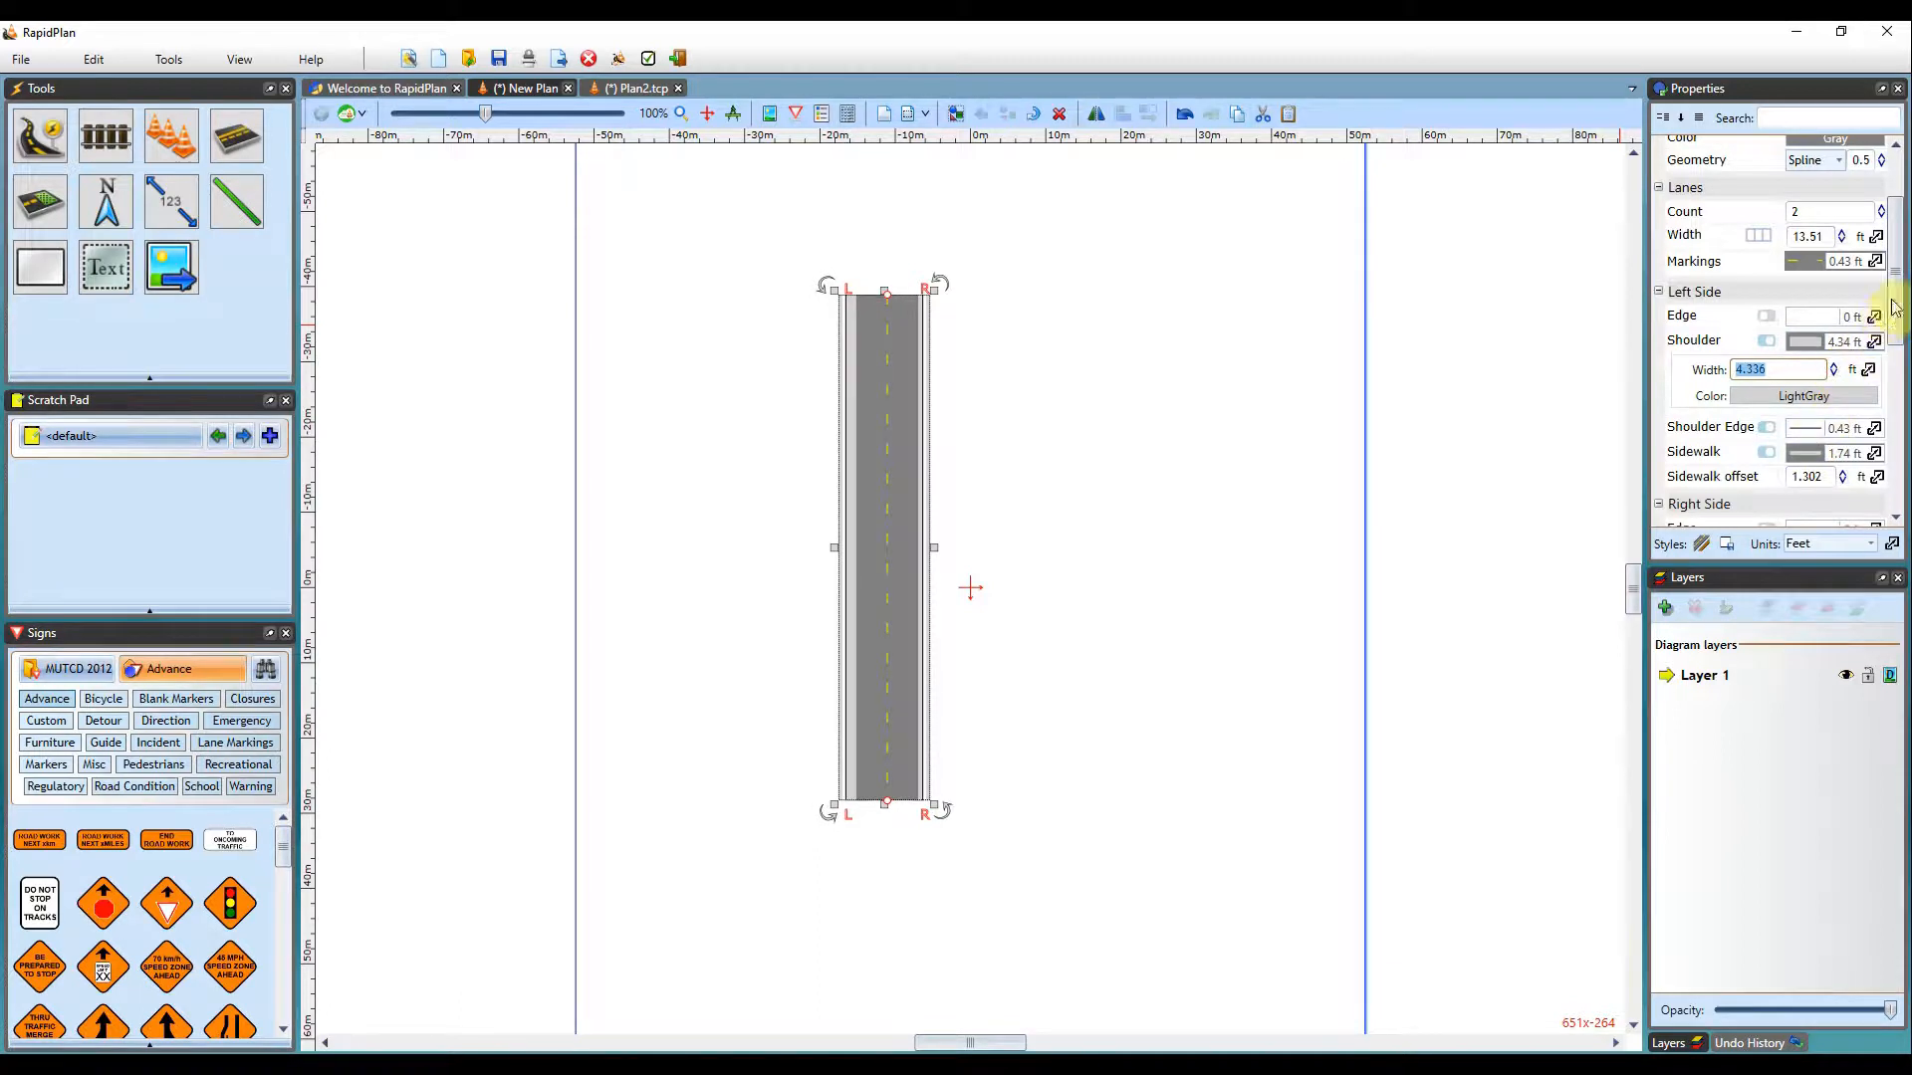
# Widen the road's right shoulder to 4.54 ft and deselect the road
pyautogui.scroll(-3, 1888, 298)
pyautogui.click(1808, 377)
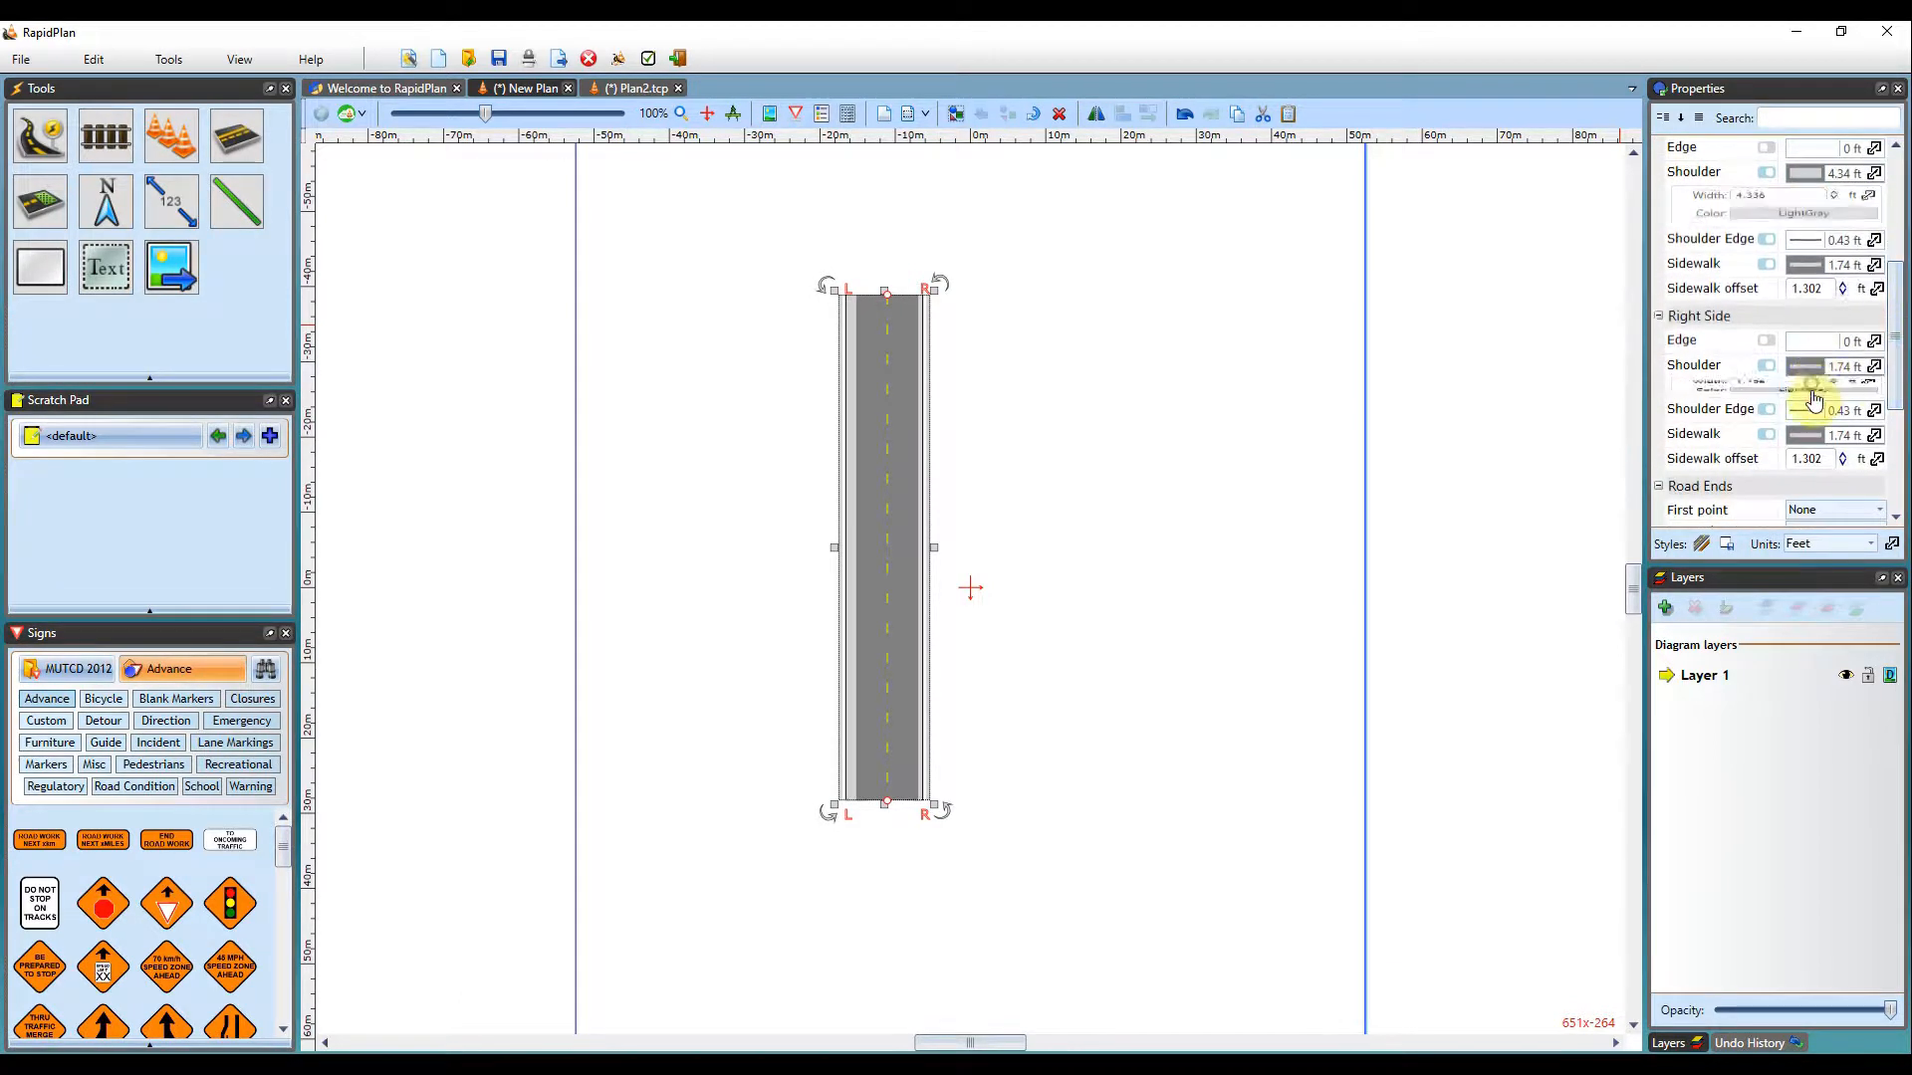
pyautogui.click(1834, 348)
pyautogui.click(1834, 348)
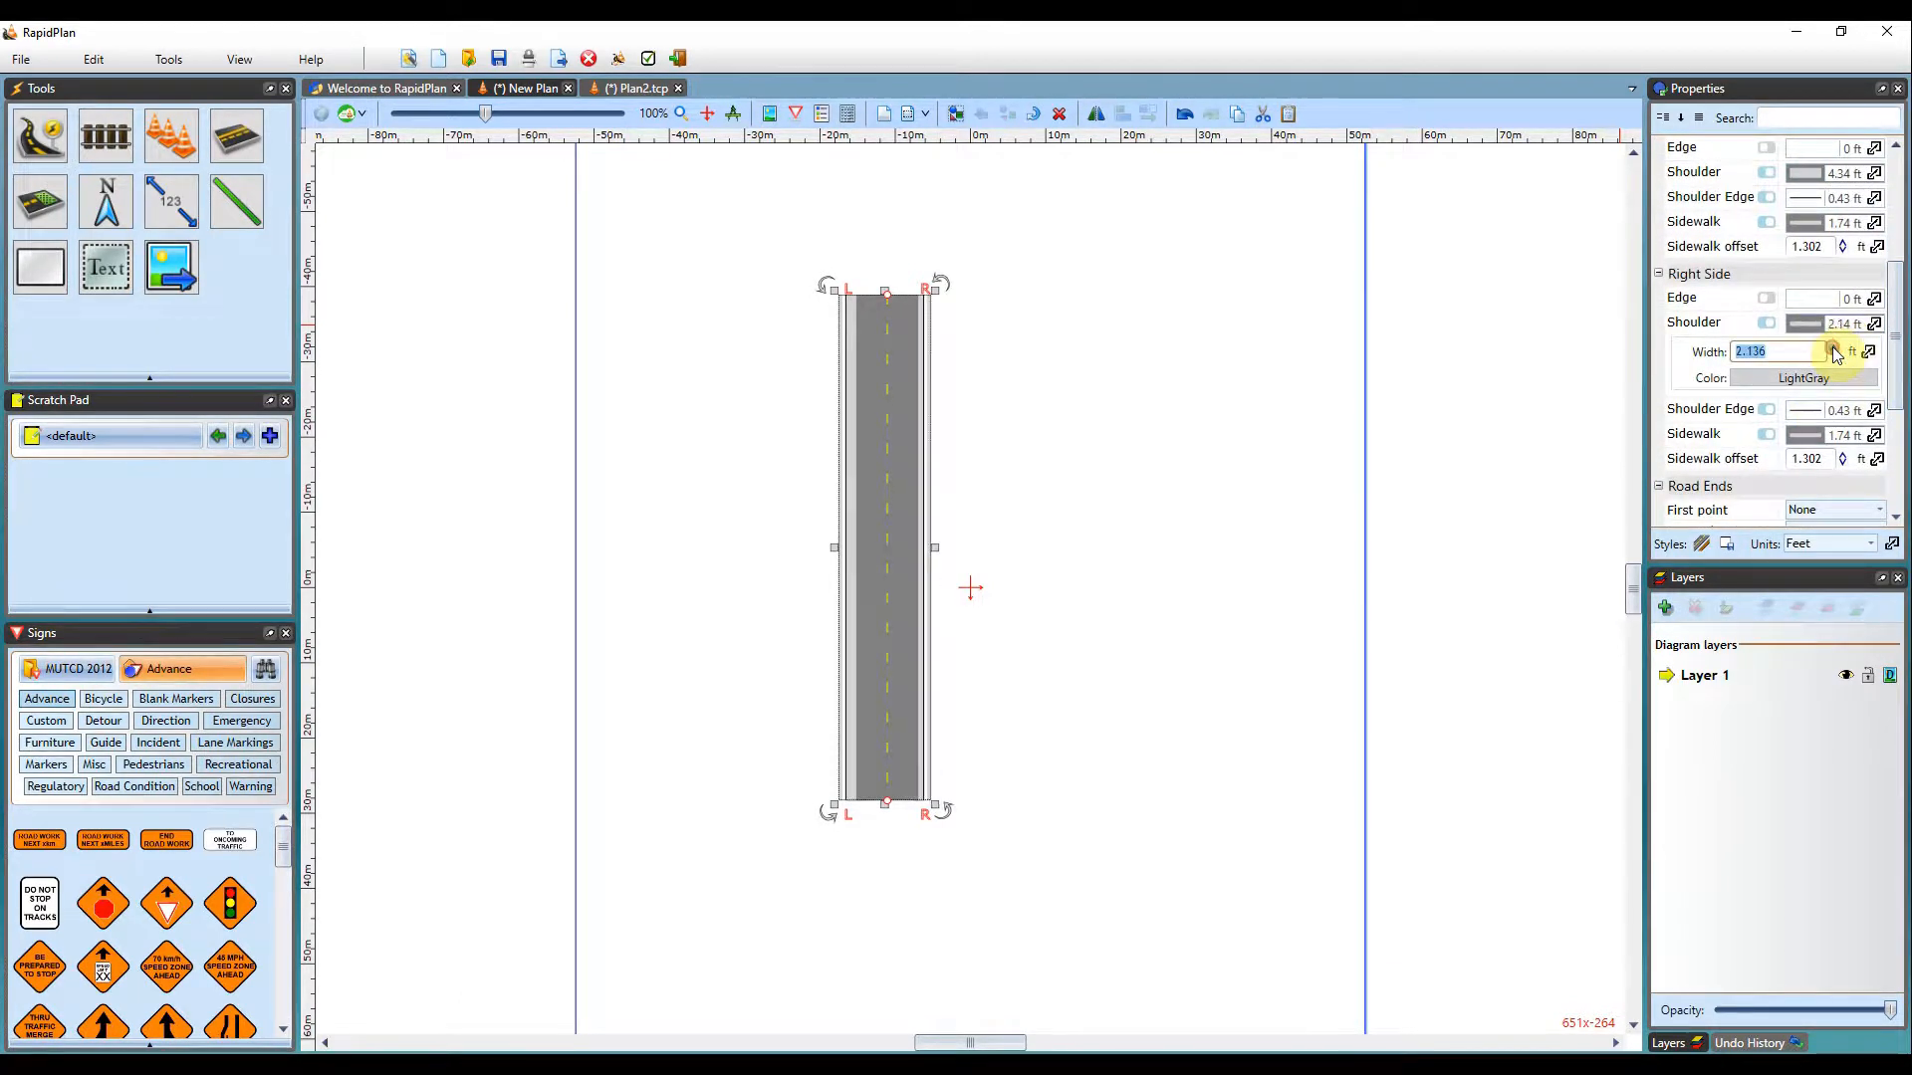
pyautogui.click(1834, 347)
pyautogui.click(1834, 348)
pyautogui.click(1834, 347)
pyautogui.click(1834, 347)
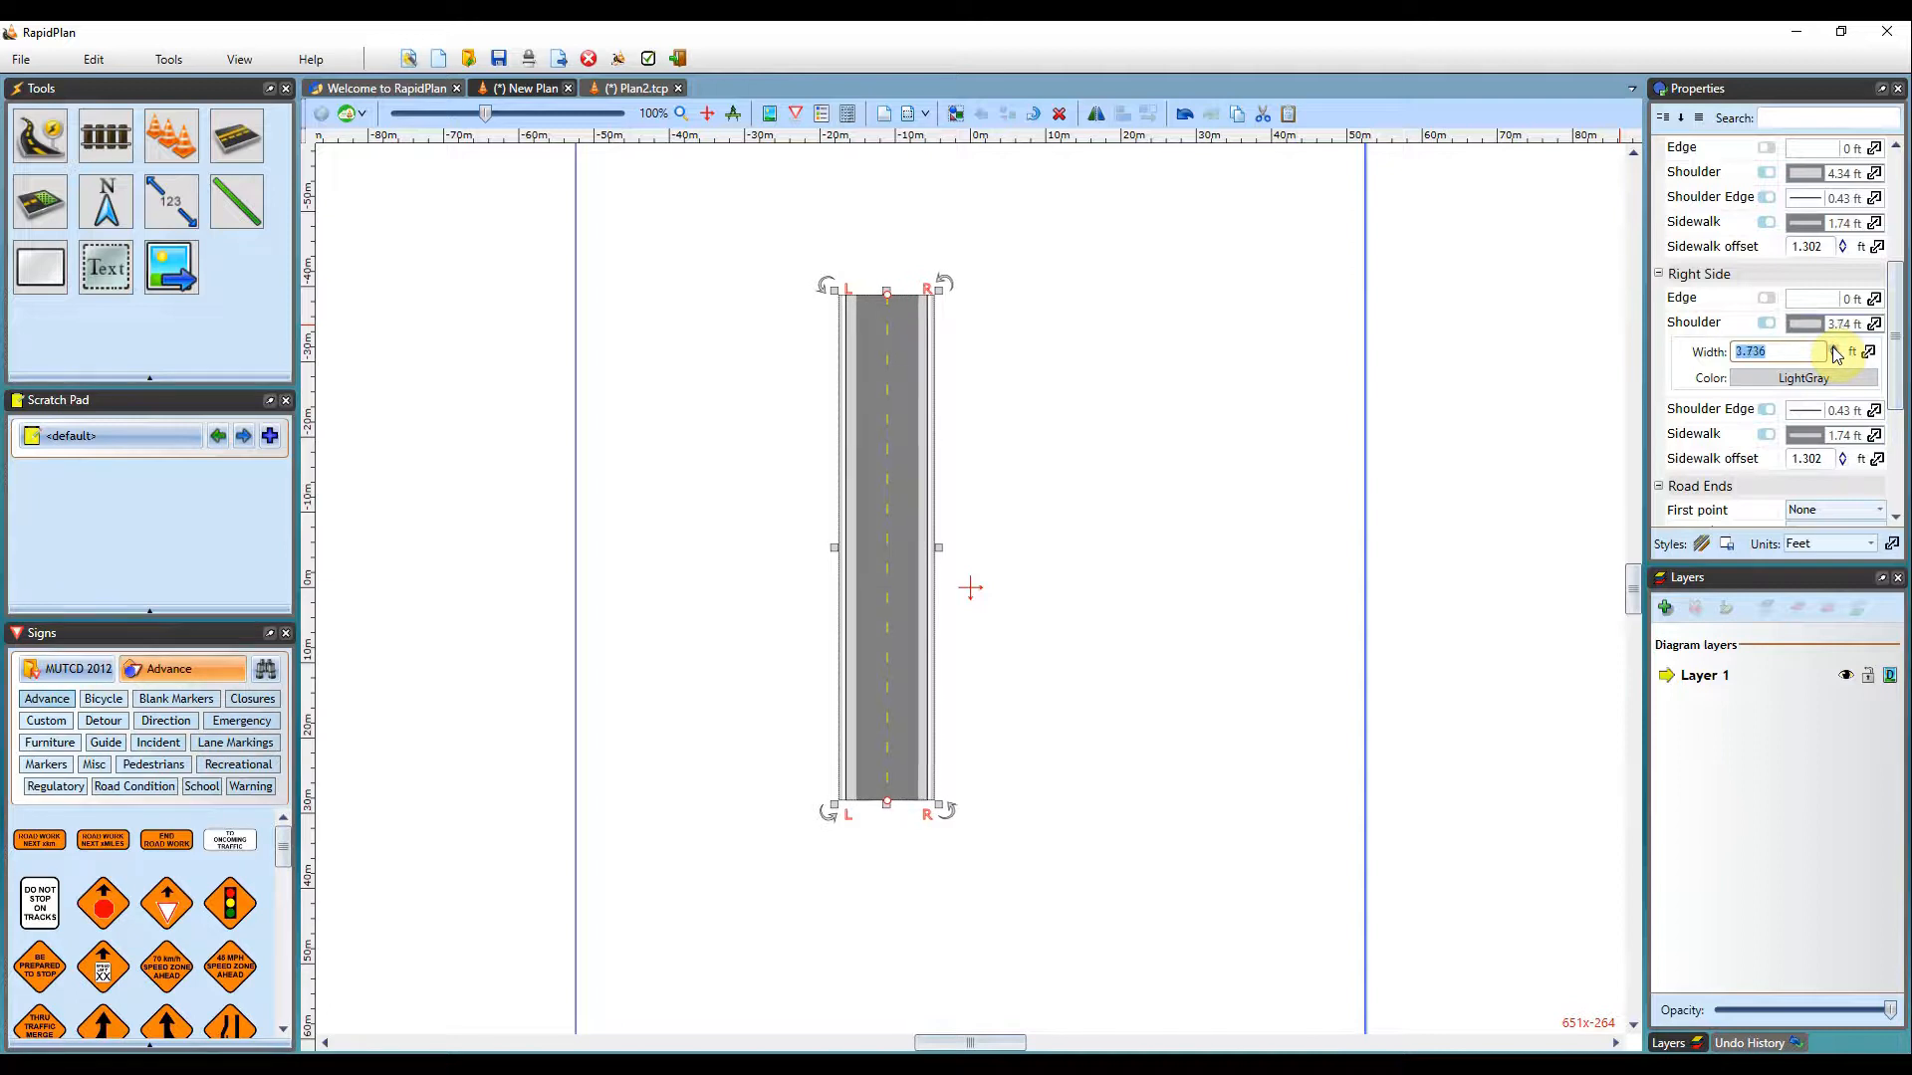
pyautogui.click(1834, 348)
pyautogui.click(1834, 348)
pyautogui.click(1456, 363)
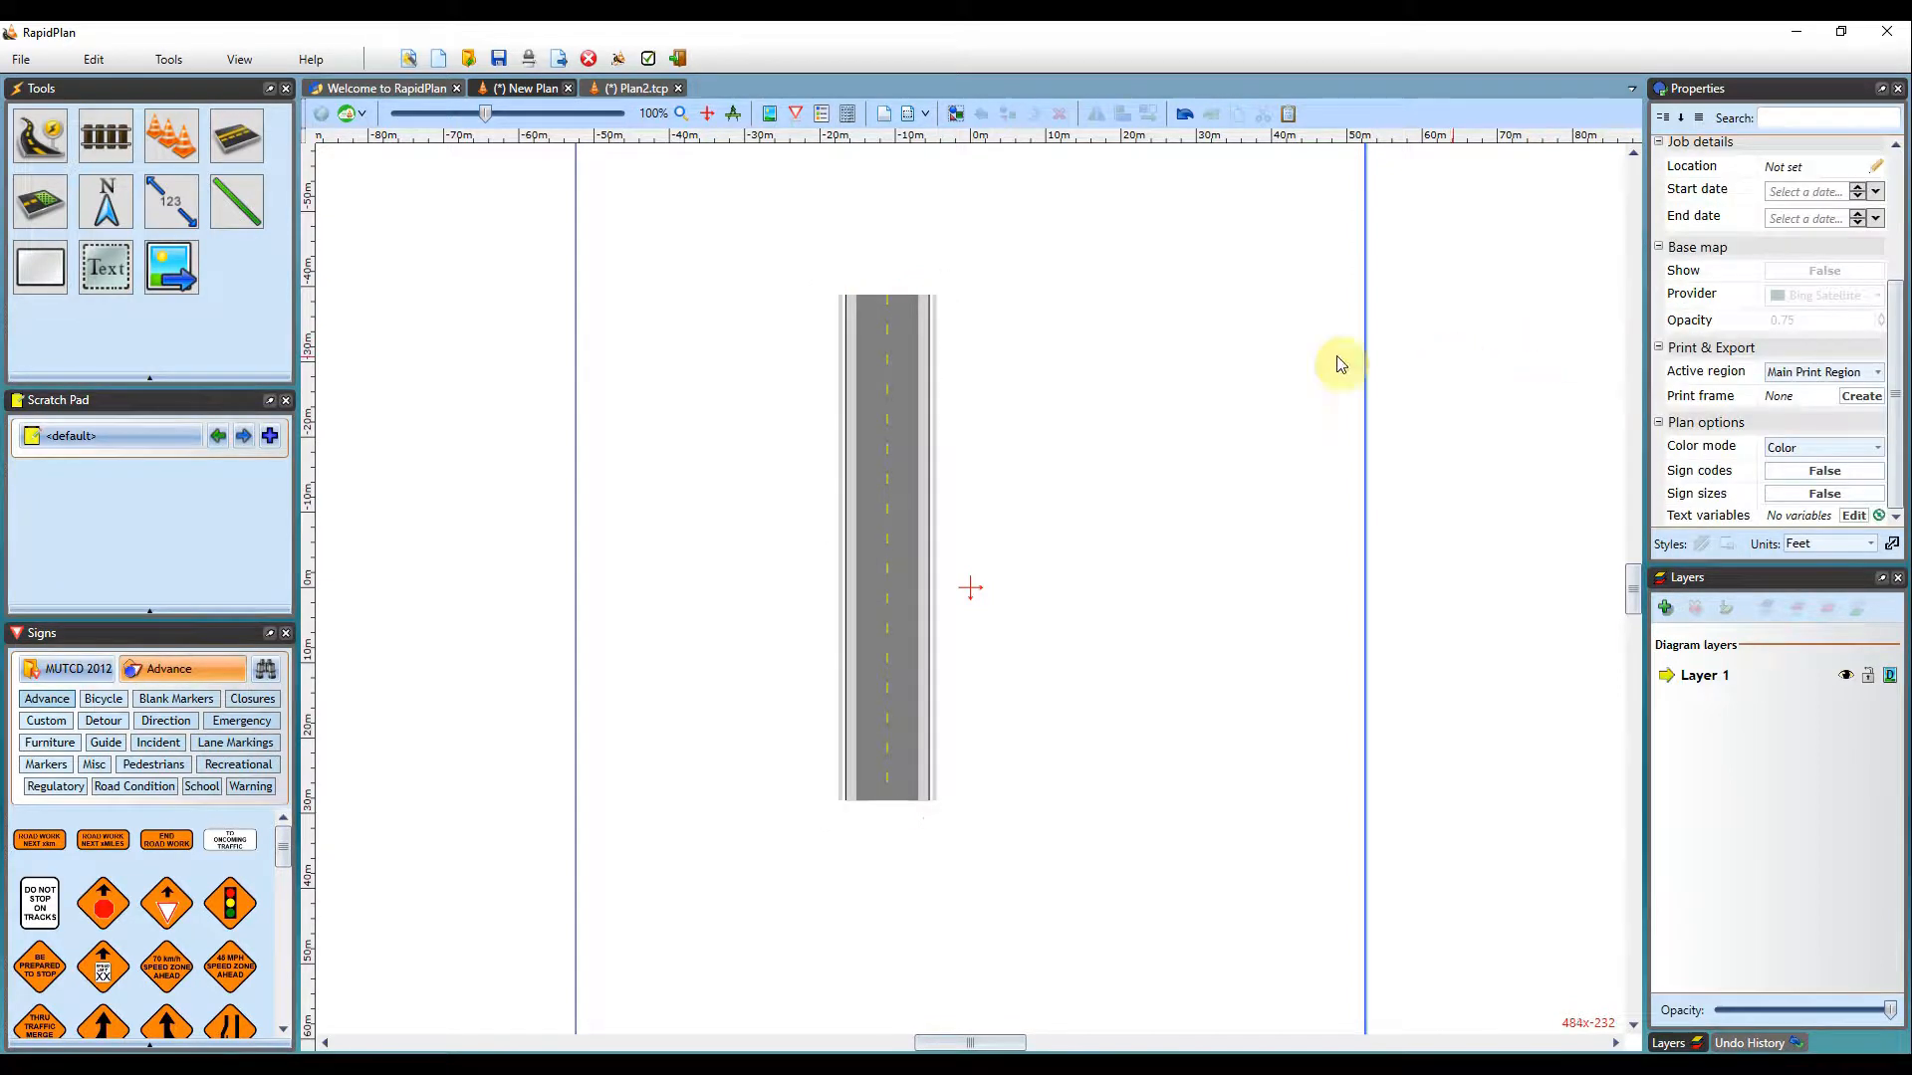
# Move the road to the left and save its properties as the default road style
pyautogui.moveTo(905, 409); pyautogui.dragTo(812, 394)
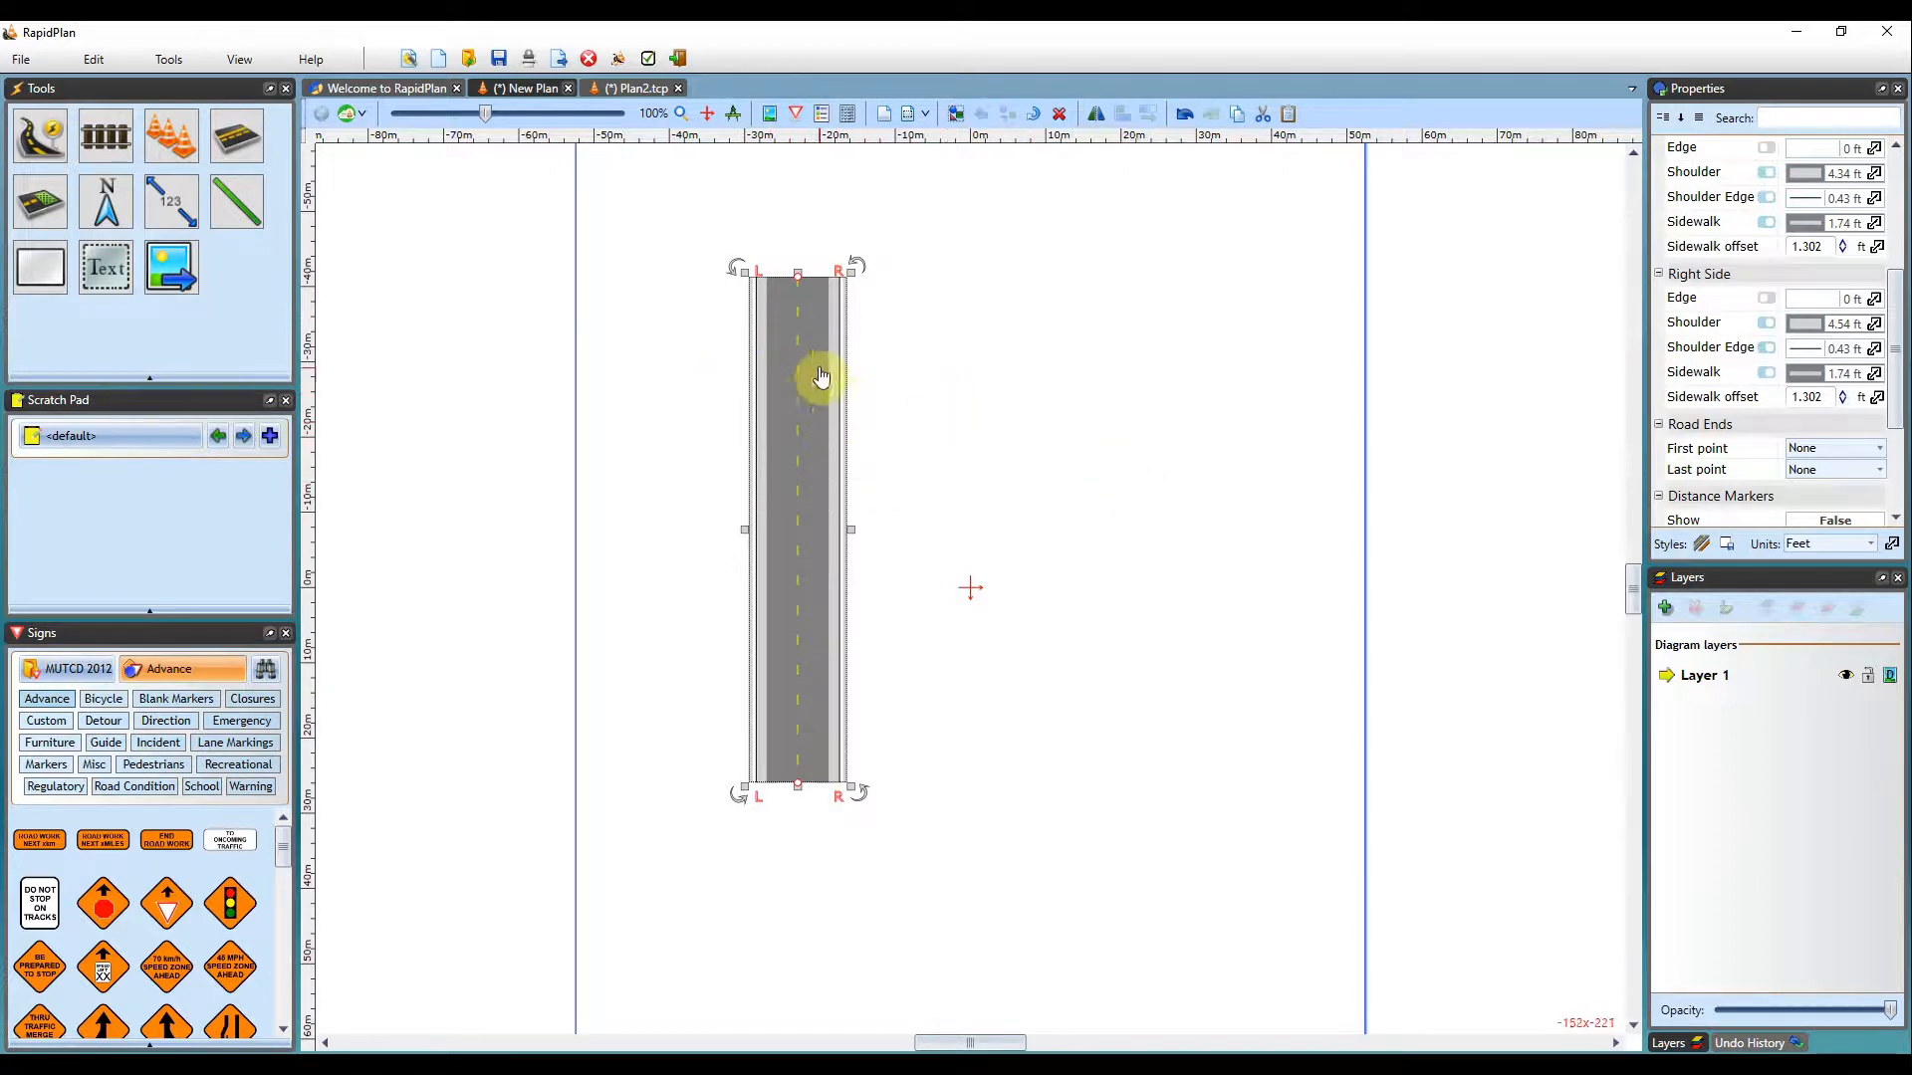
pyautogui.click(1725, 546)
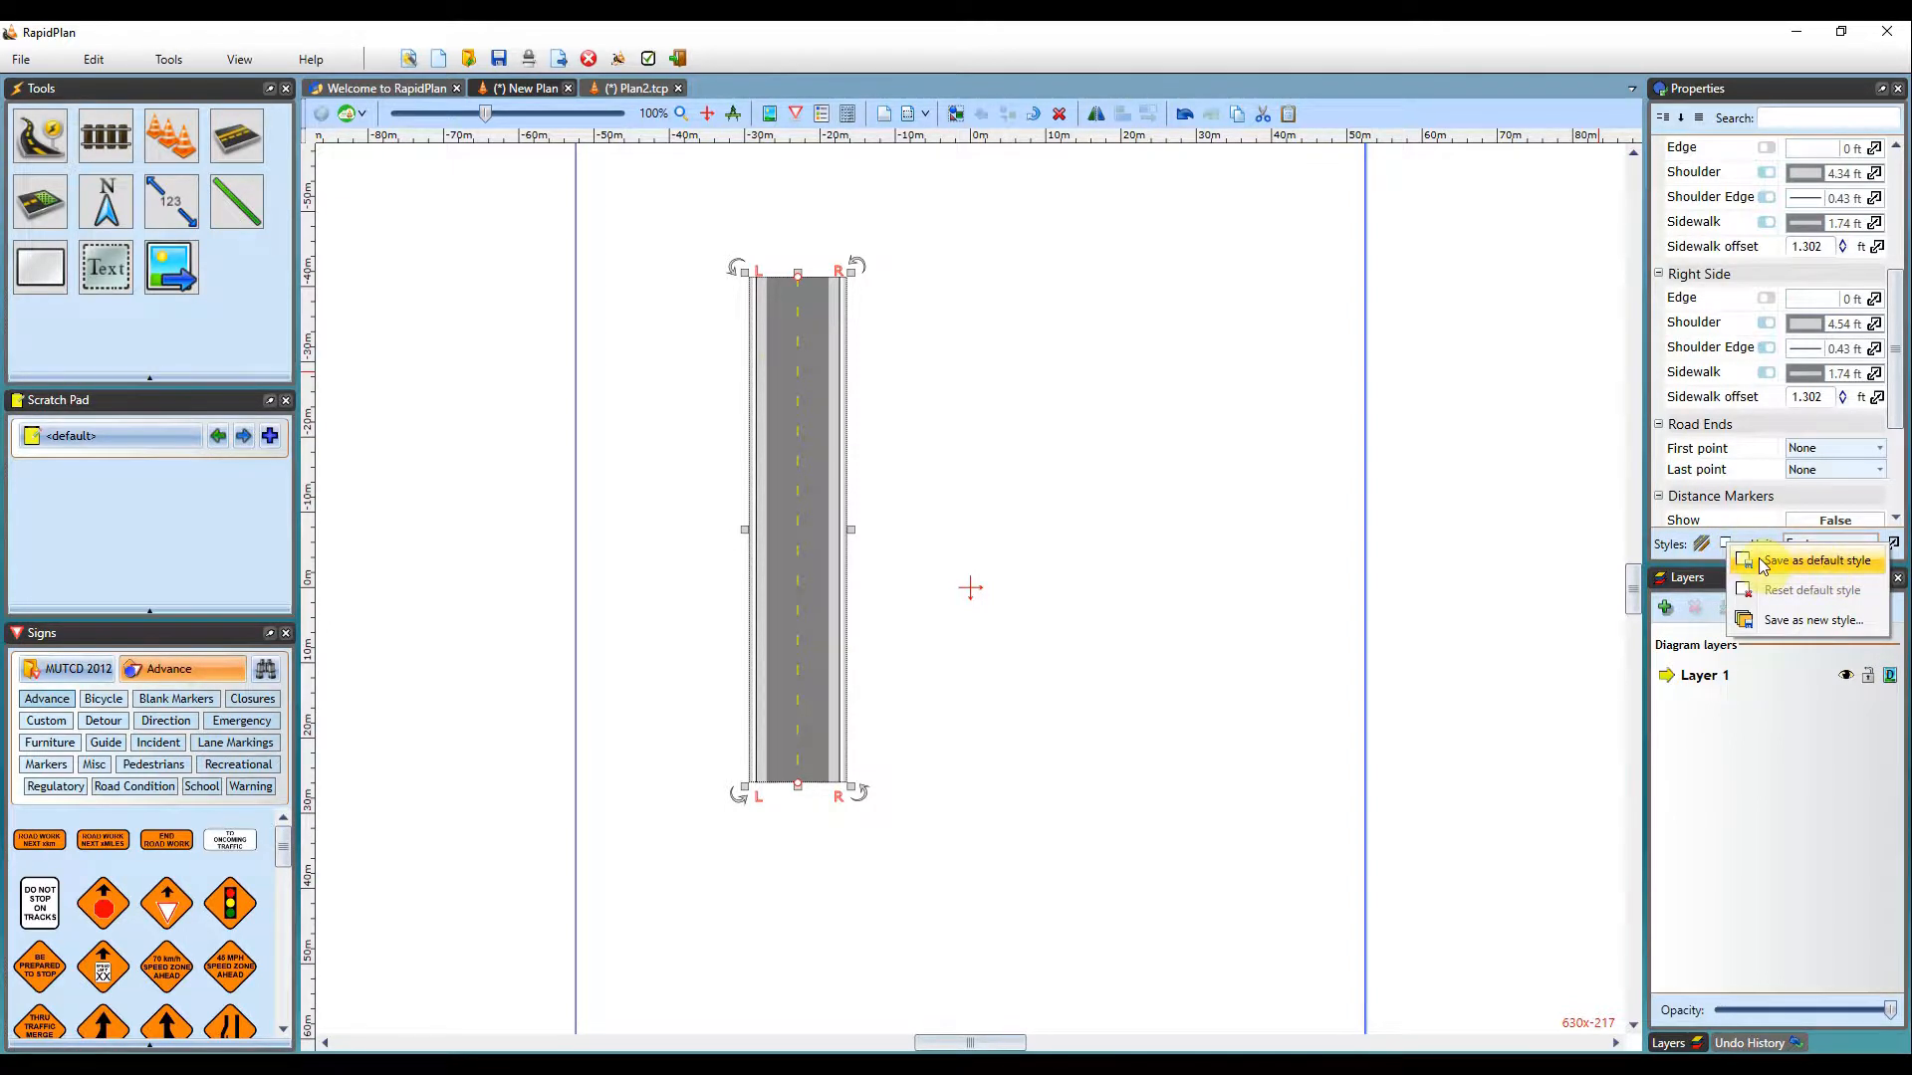
pyautogui.click(1814, 558)
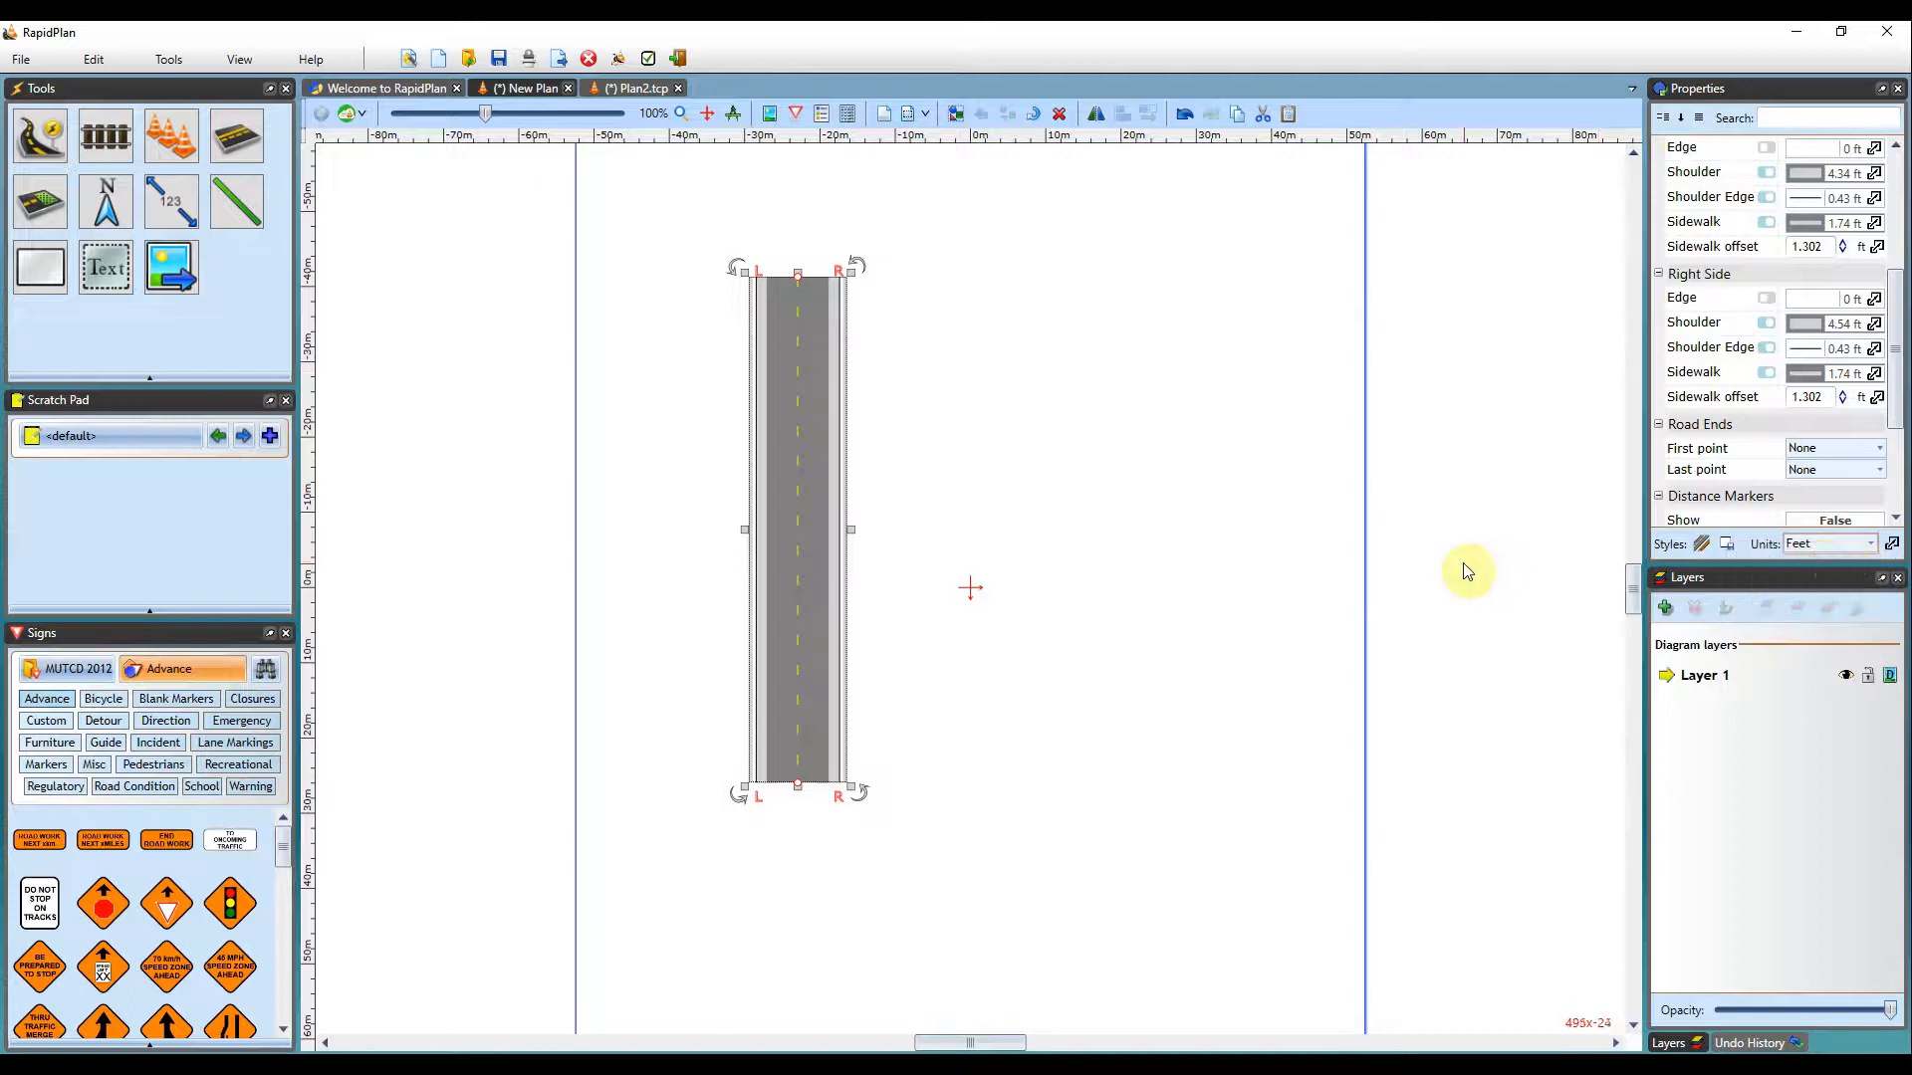
# Delete the road from the plan
pyautogui.click(1071, 444)
pyautogui.click(815, 413)
pyautogui.press('Delete')
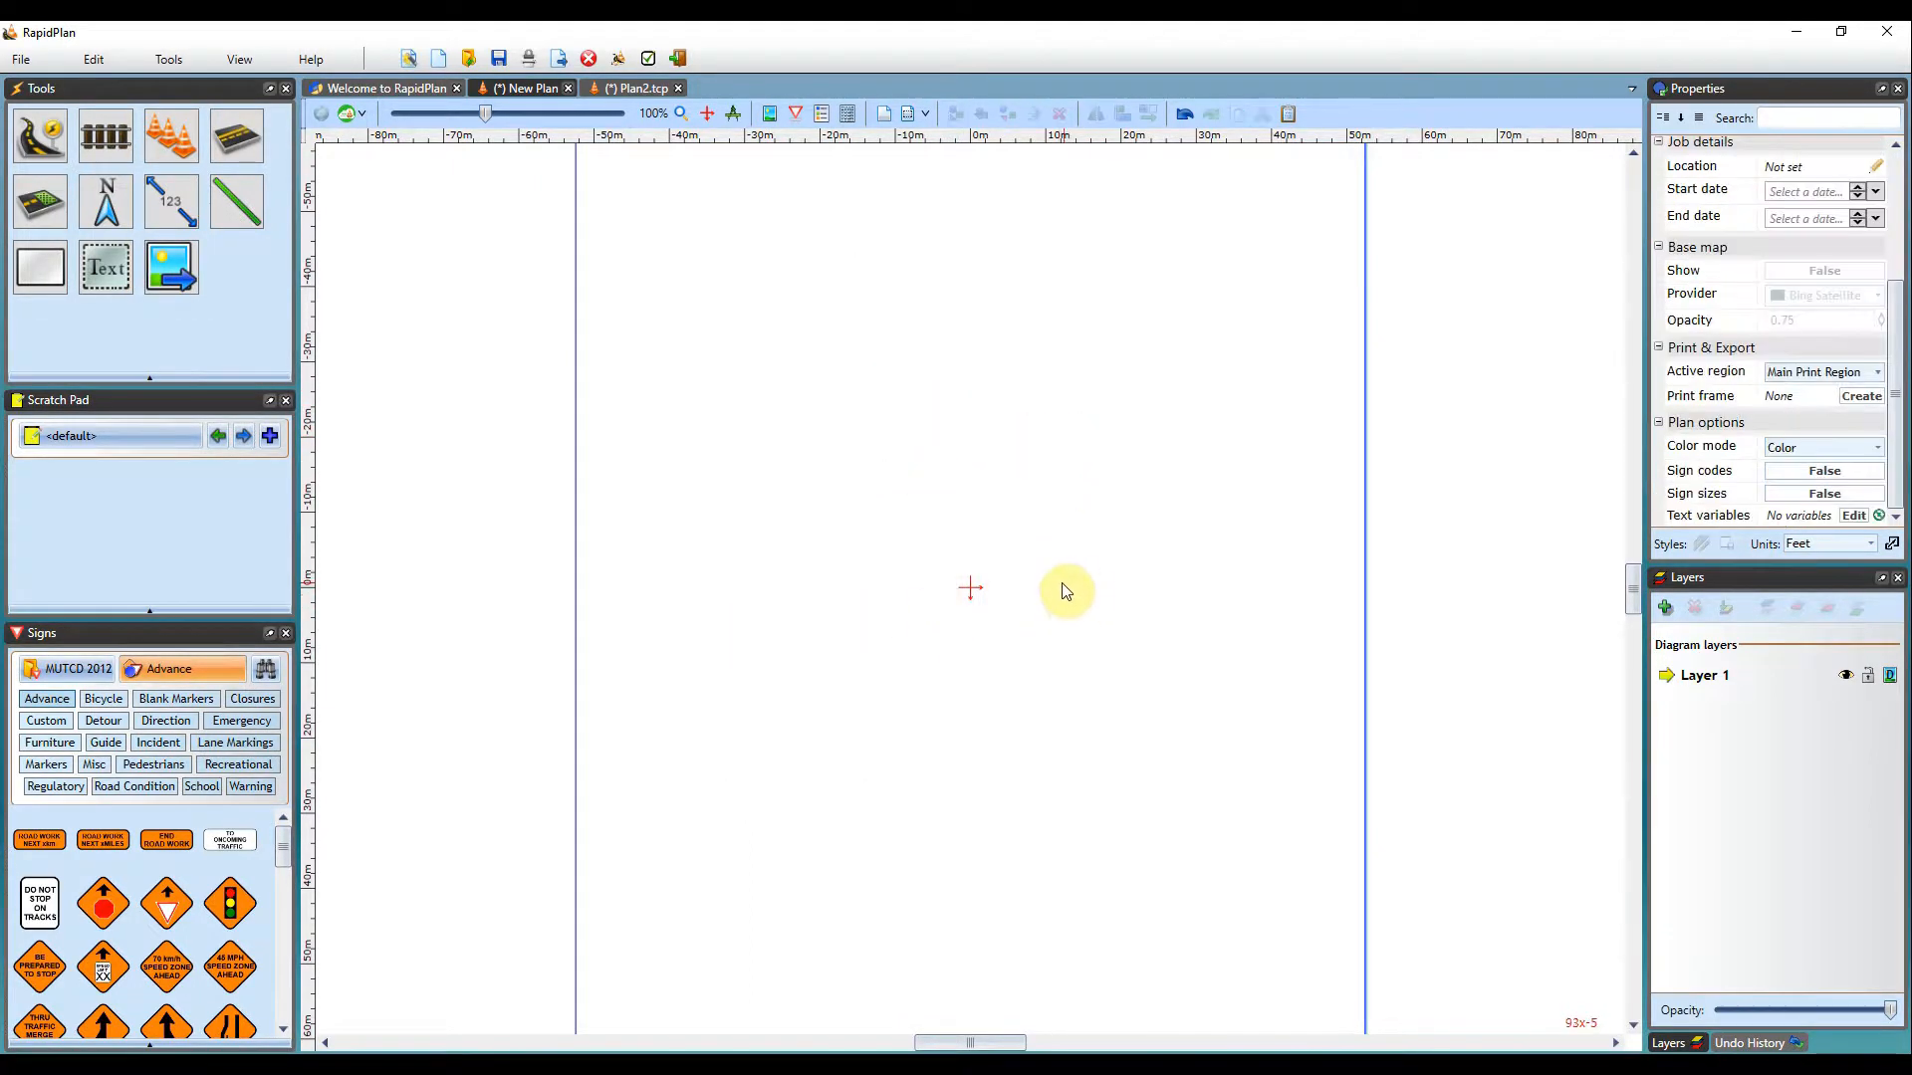
# Draw a new slanted road about 86 m long, move it left and swing its lower end to make it nearly vertical
pyautogui.click(57, 131)
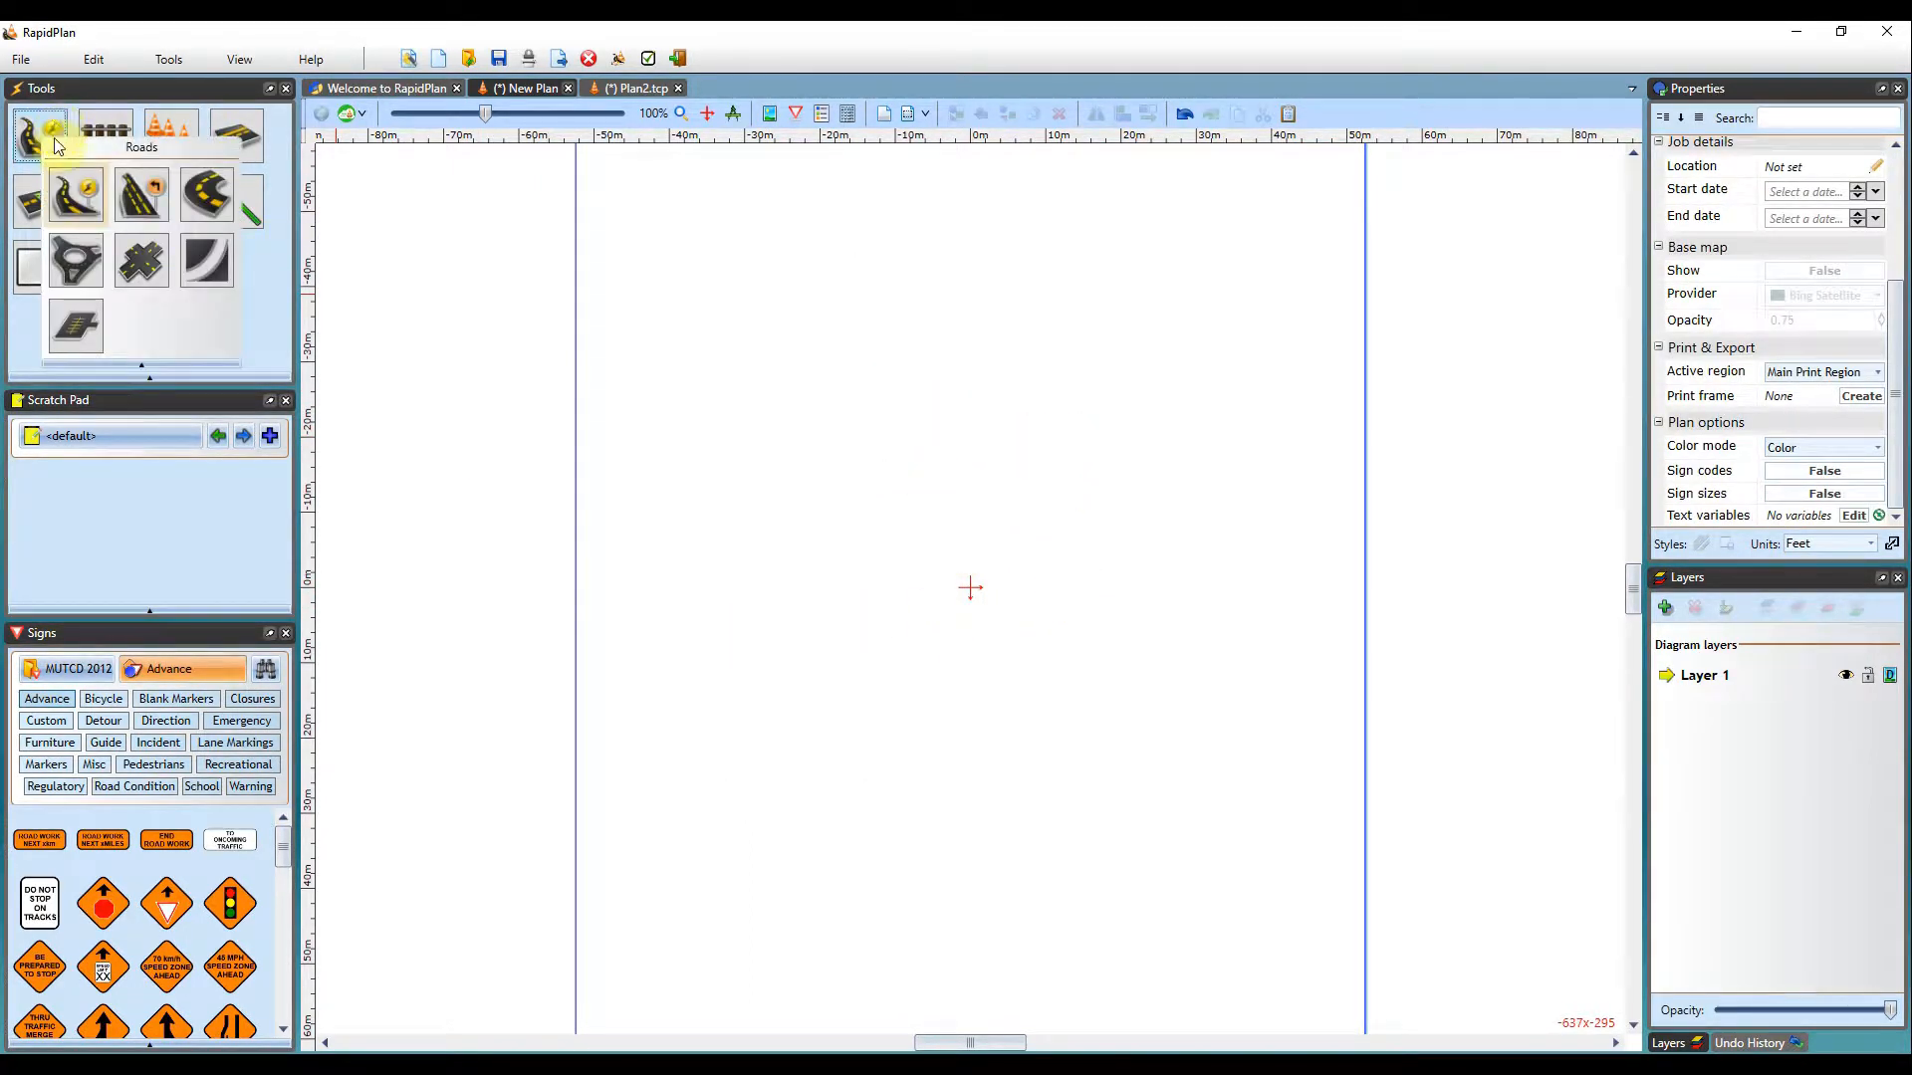
pyautogui.click(76, 196)
pyautogui.moveTo(940, 231); pyautogui.dragTo(775, 860)
pyautogui.moveTo(883, 511); pyautogui.dragTo(777, 458)
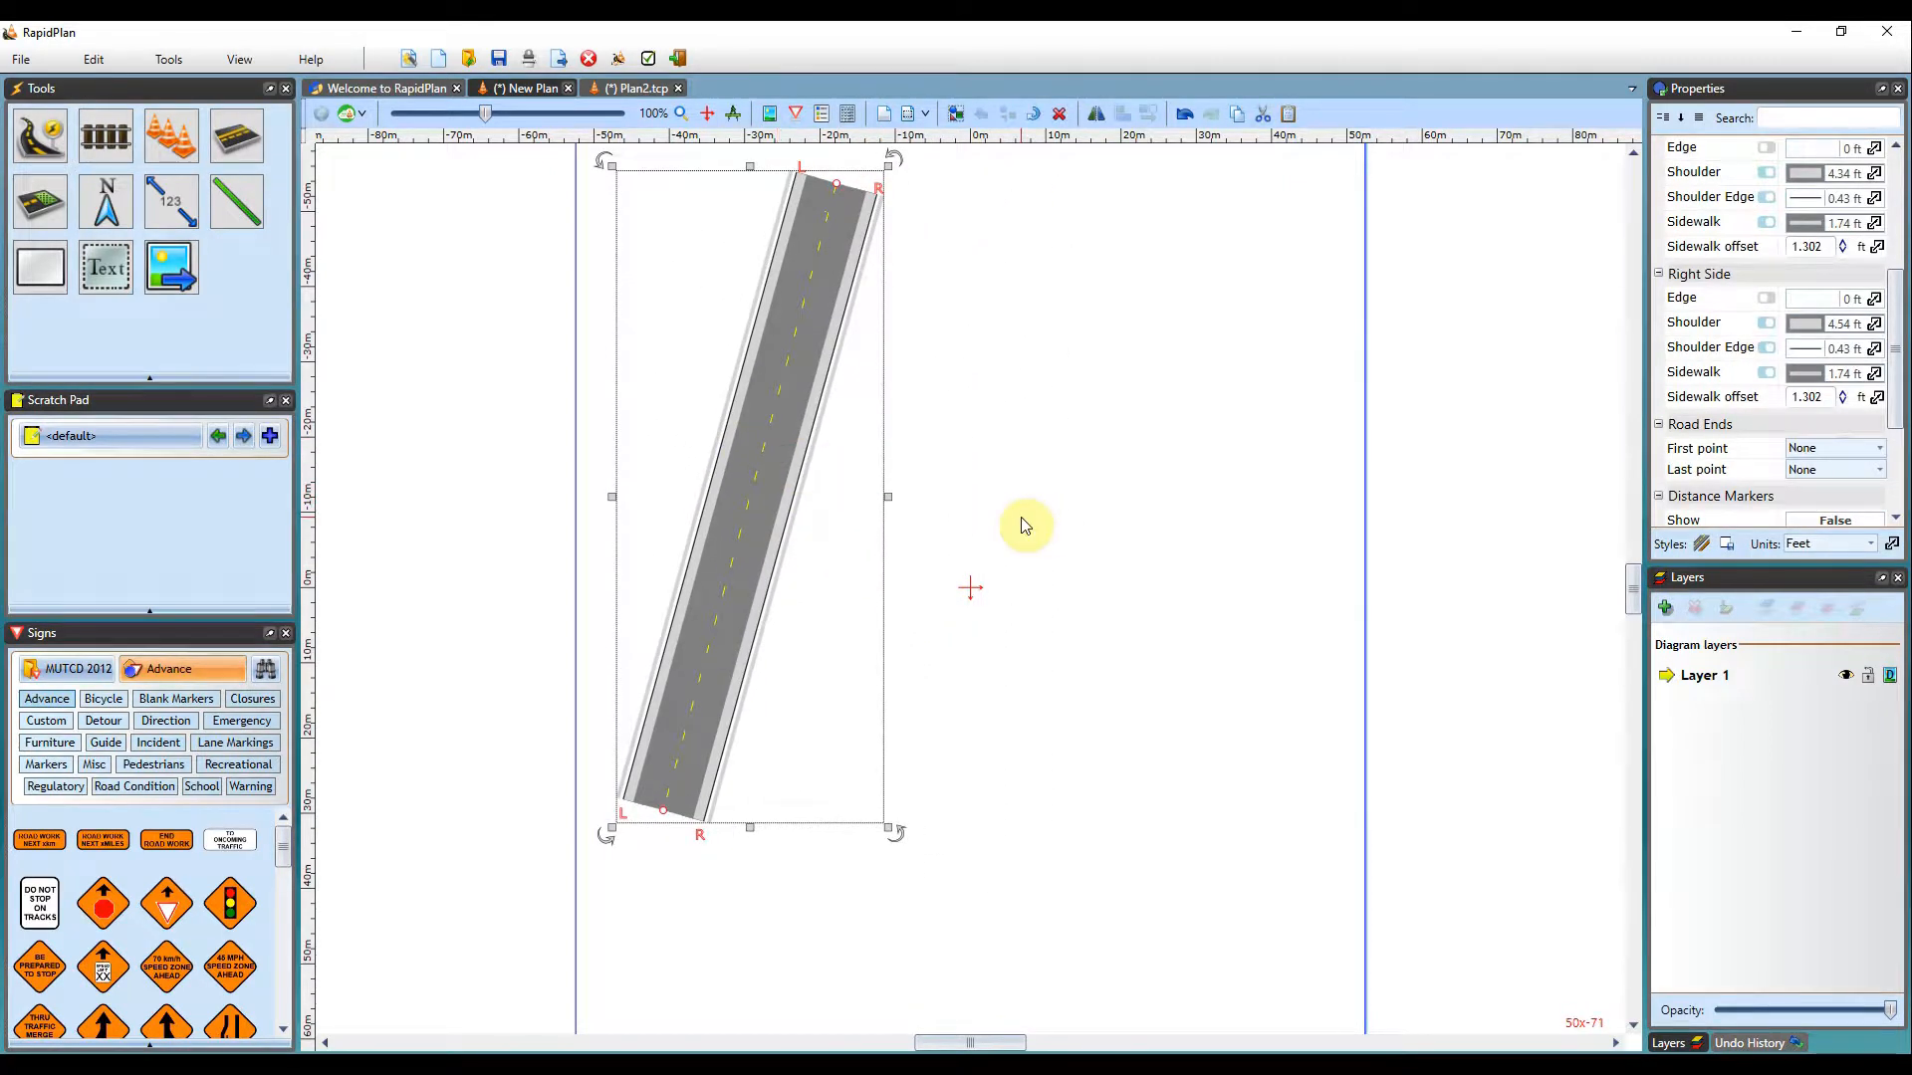
pyautogui.moveTo(665, 811); pyautogui.dragTo(813, 828)
# Apply the Road only style to the new road, and switch it back to the Default style
pyautogui.click(1700, 548)
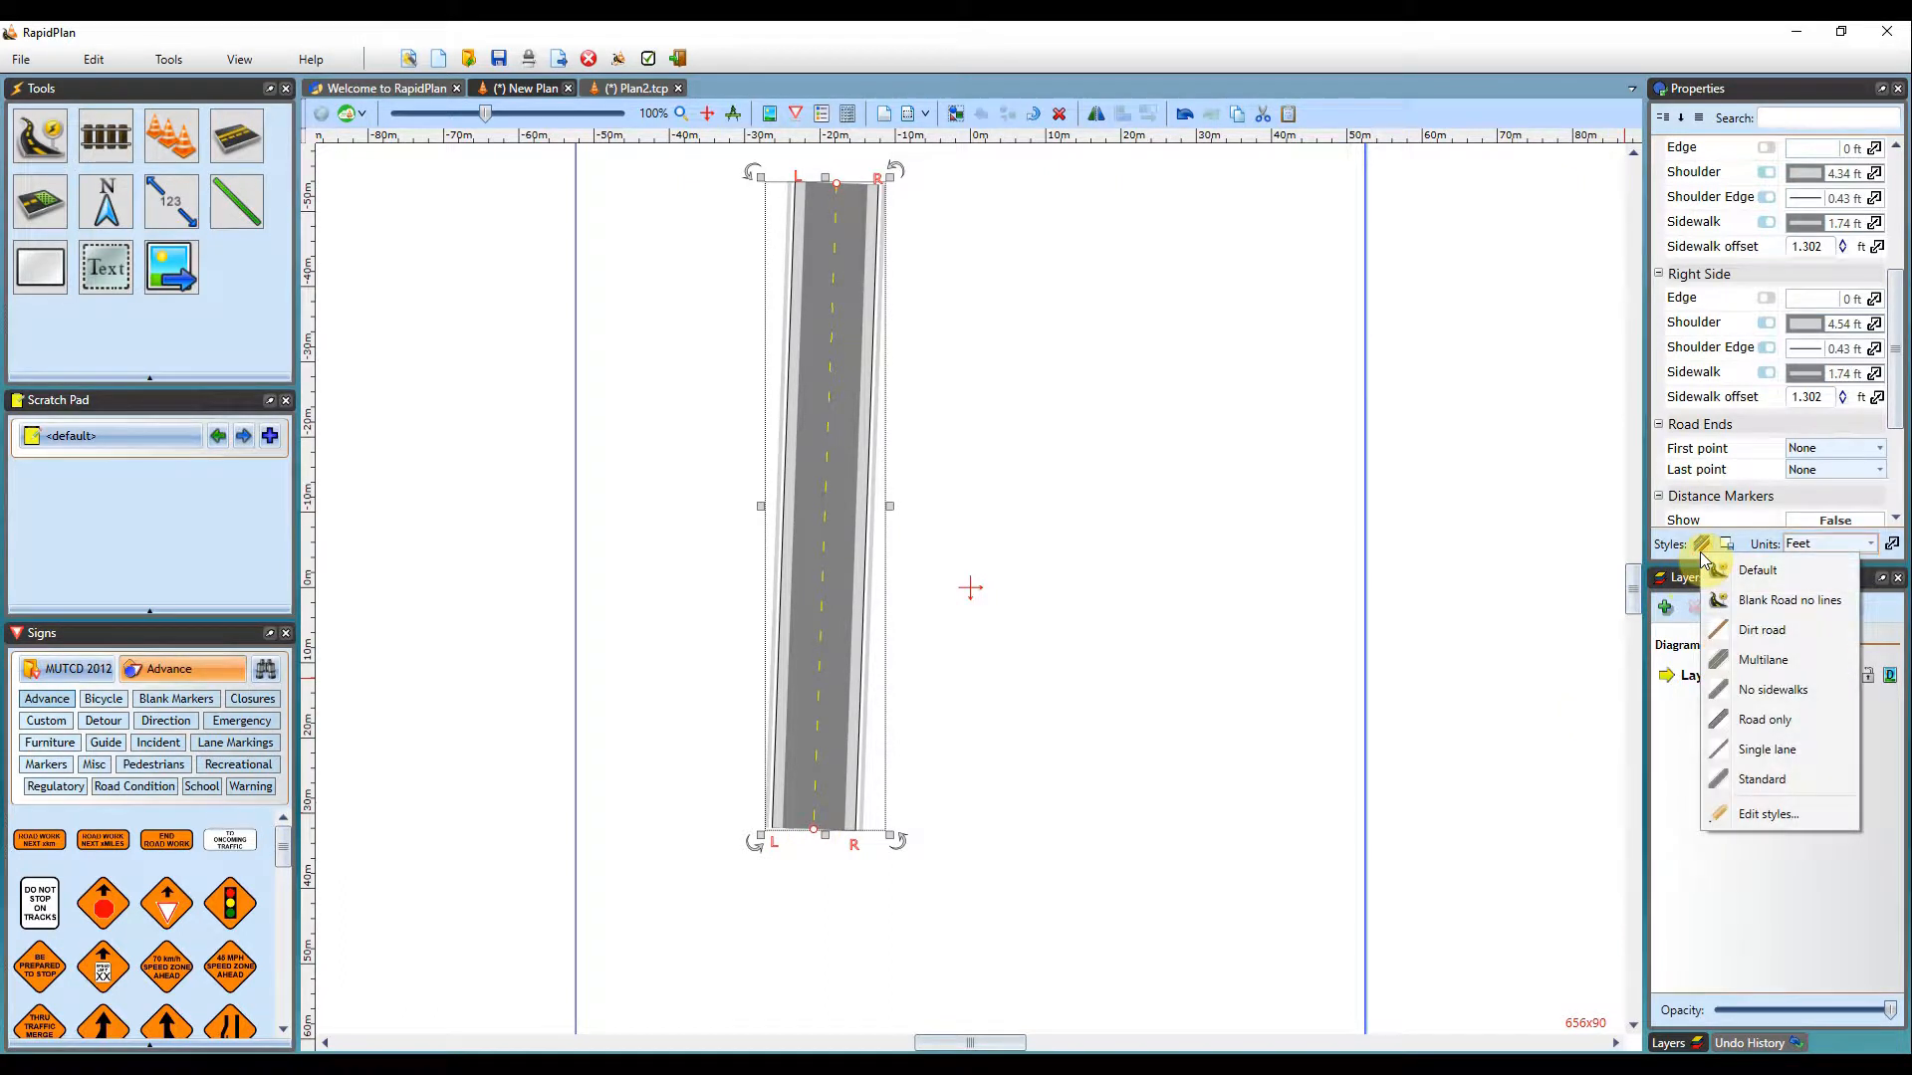
pyautogui.click(1767, 718)
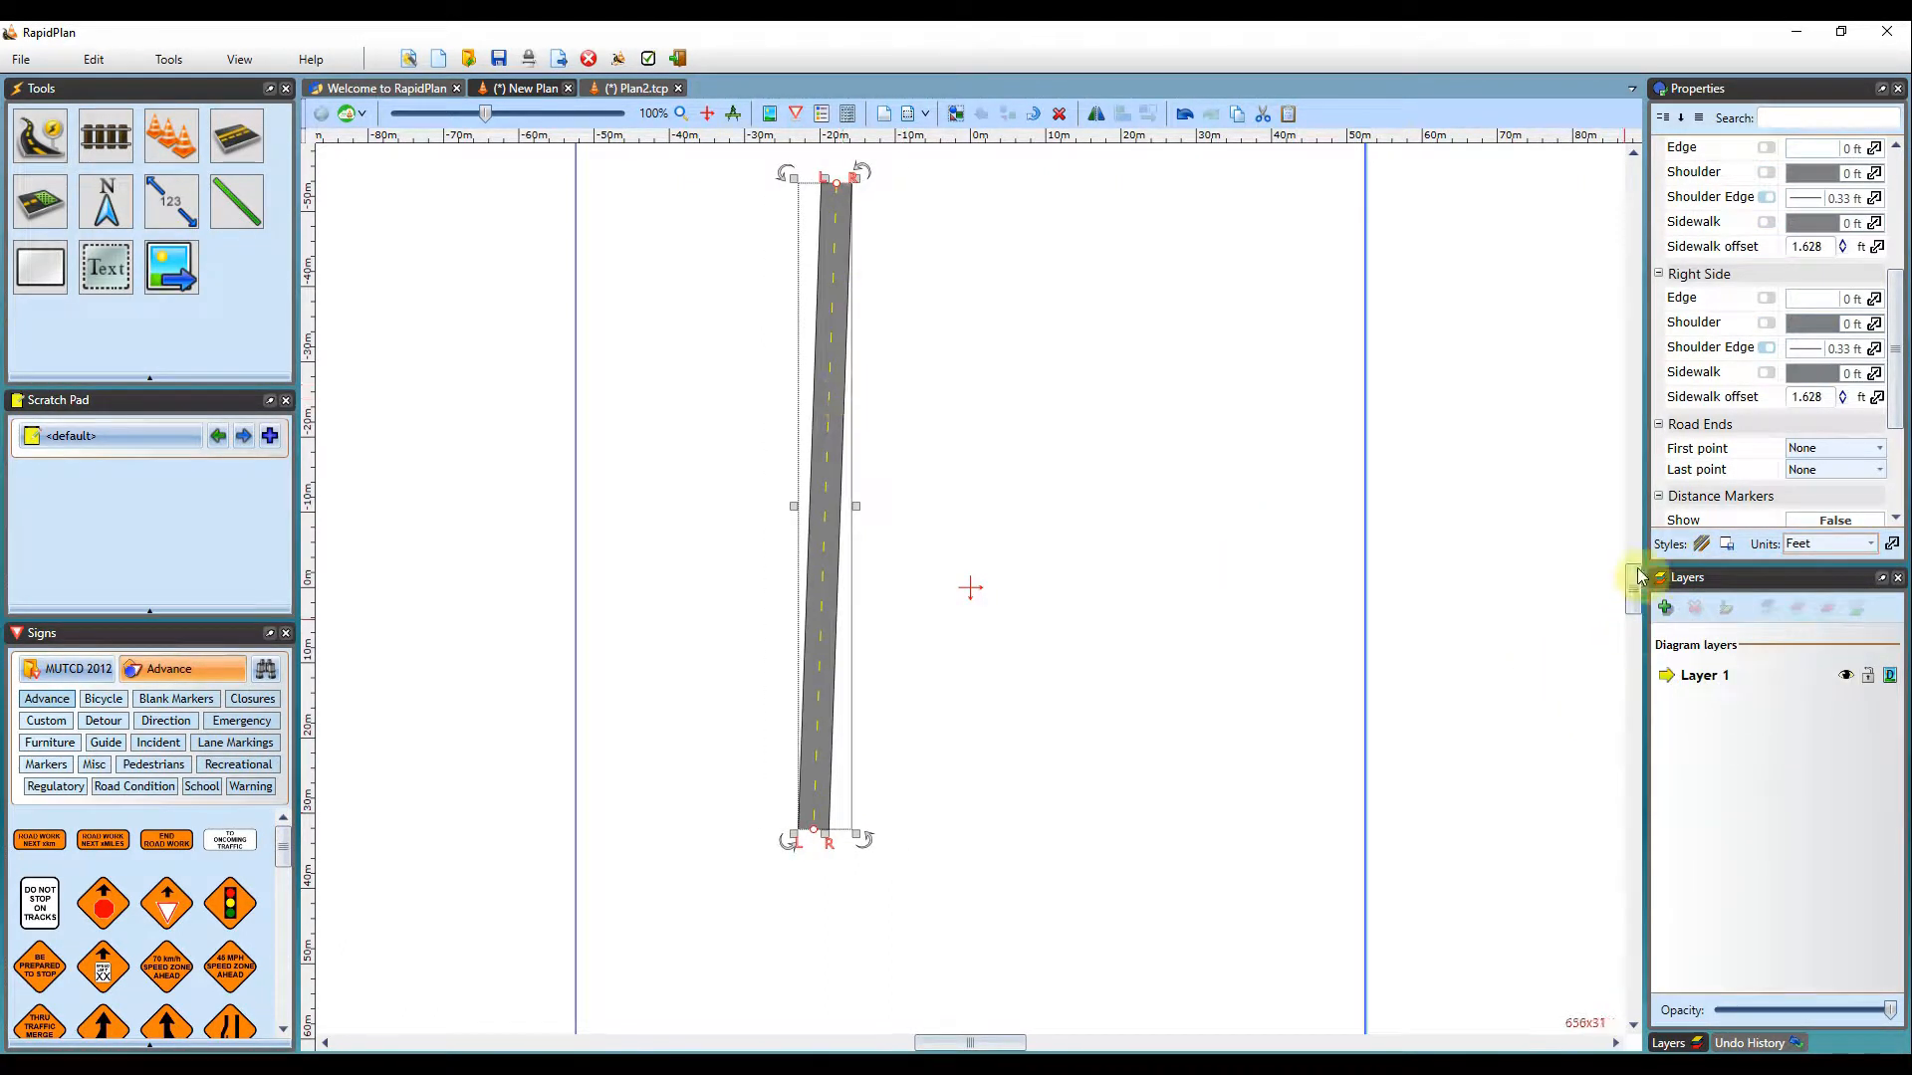
pyautogui.click(1701, 547)
pyautogui.click(1738, 559)
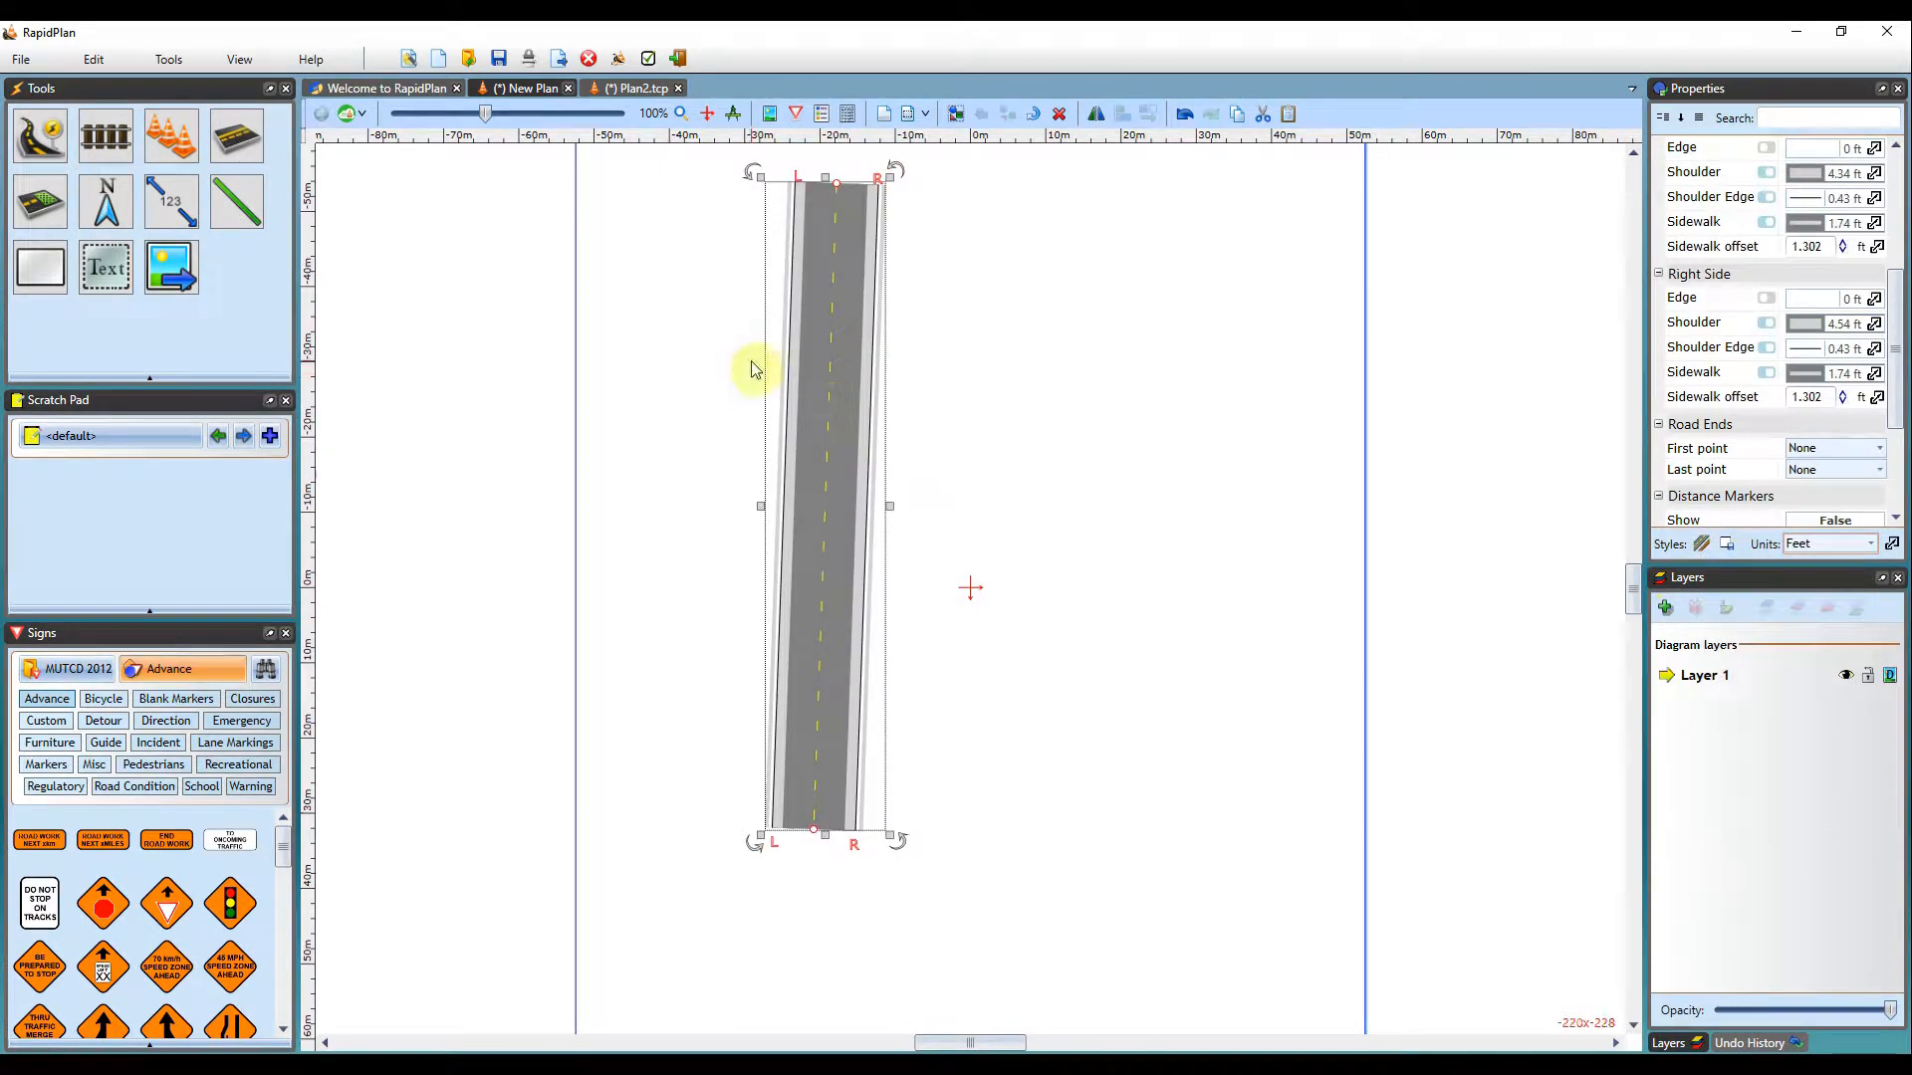
# Reposition the road slightly left and down on the plan, keeping it selected
pyautogui.moveTo(851, 351); pyautogui.dragTo(796, 433)
pyautogui.click(1083, 732)
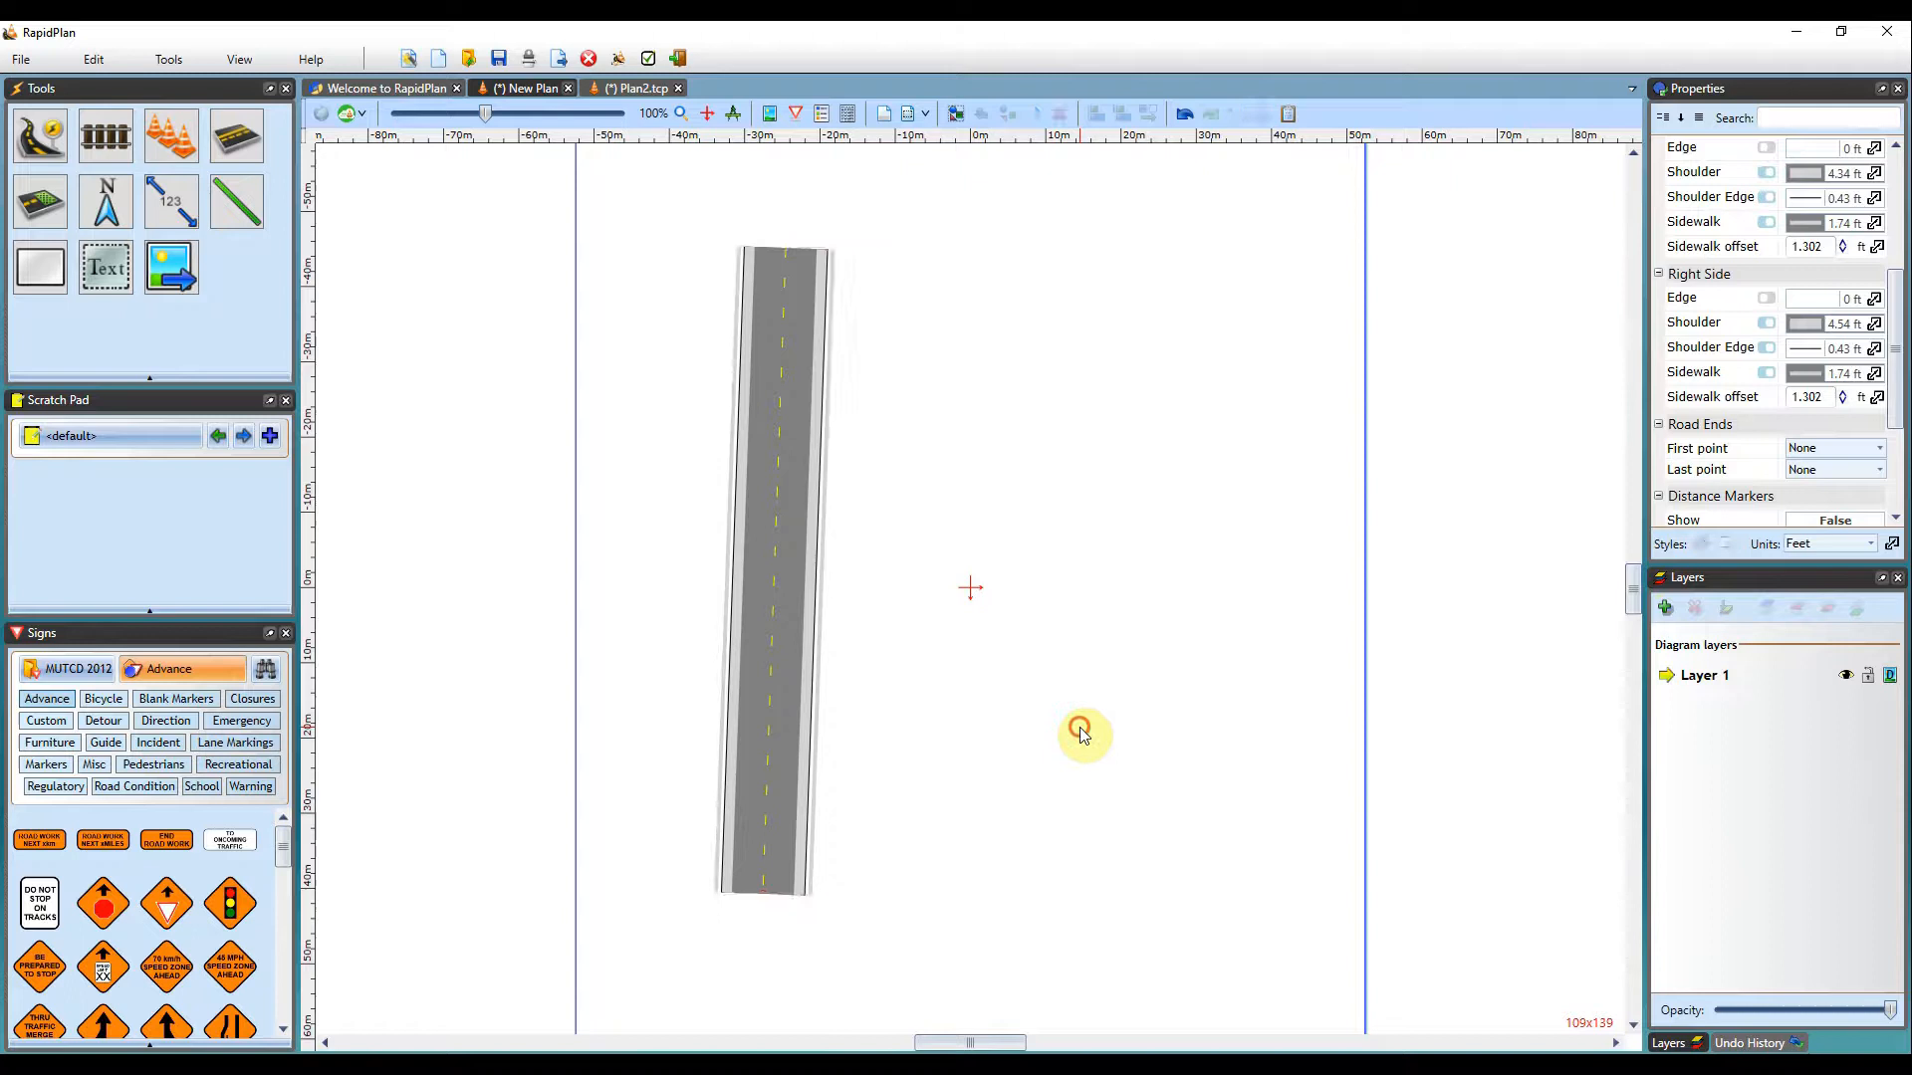
pyautogui.click(763, 596)
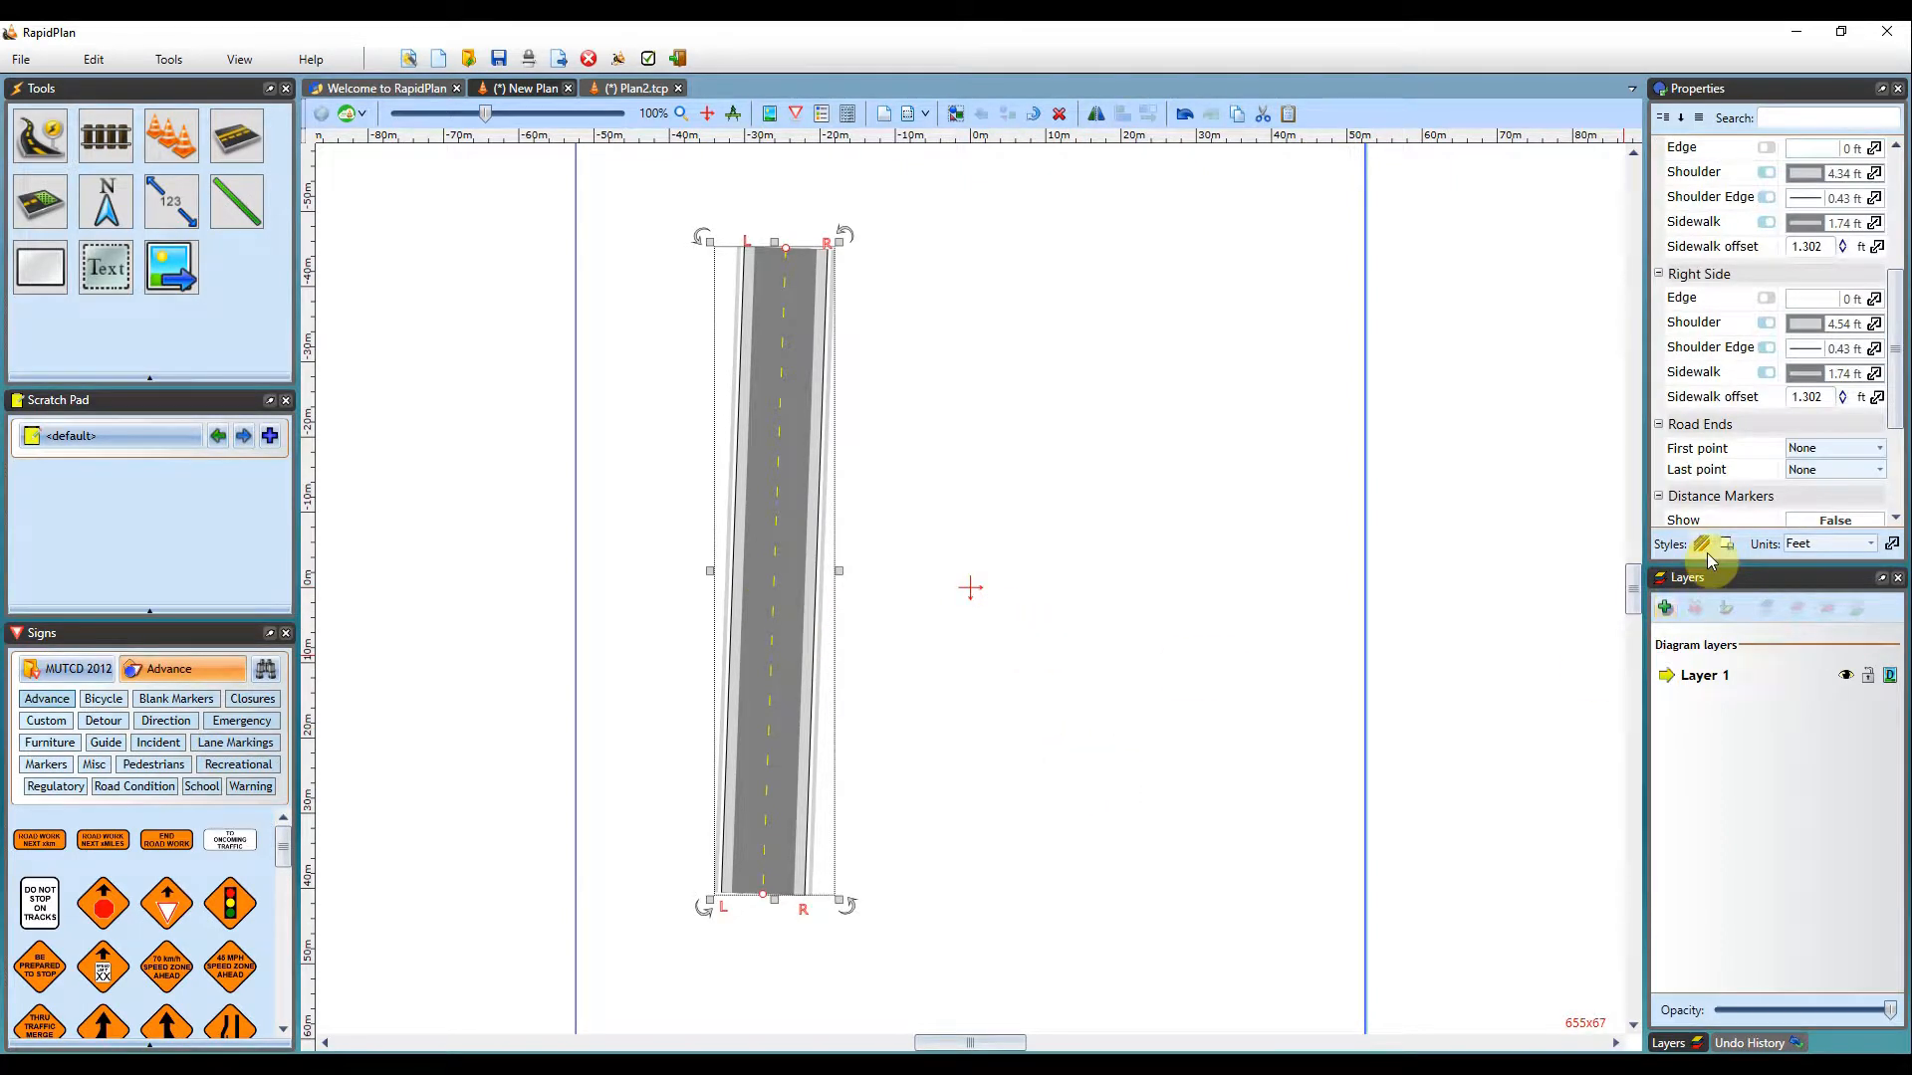
pyautogui.moveTo(797, 495); pyautogui.dragTo(774, 459)
# Set the road's lane markings to the Solid style, 0.4 ft wide and white
pyautogui.moveTo(1897, 368); pyautogui.dragTo(1892, 239)
pyautogui.click(1804, 354)
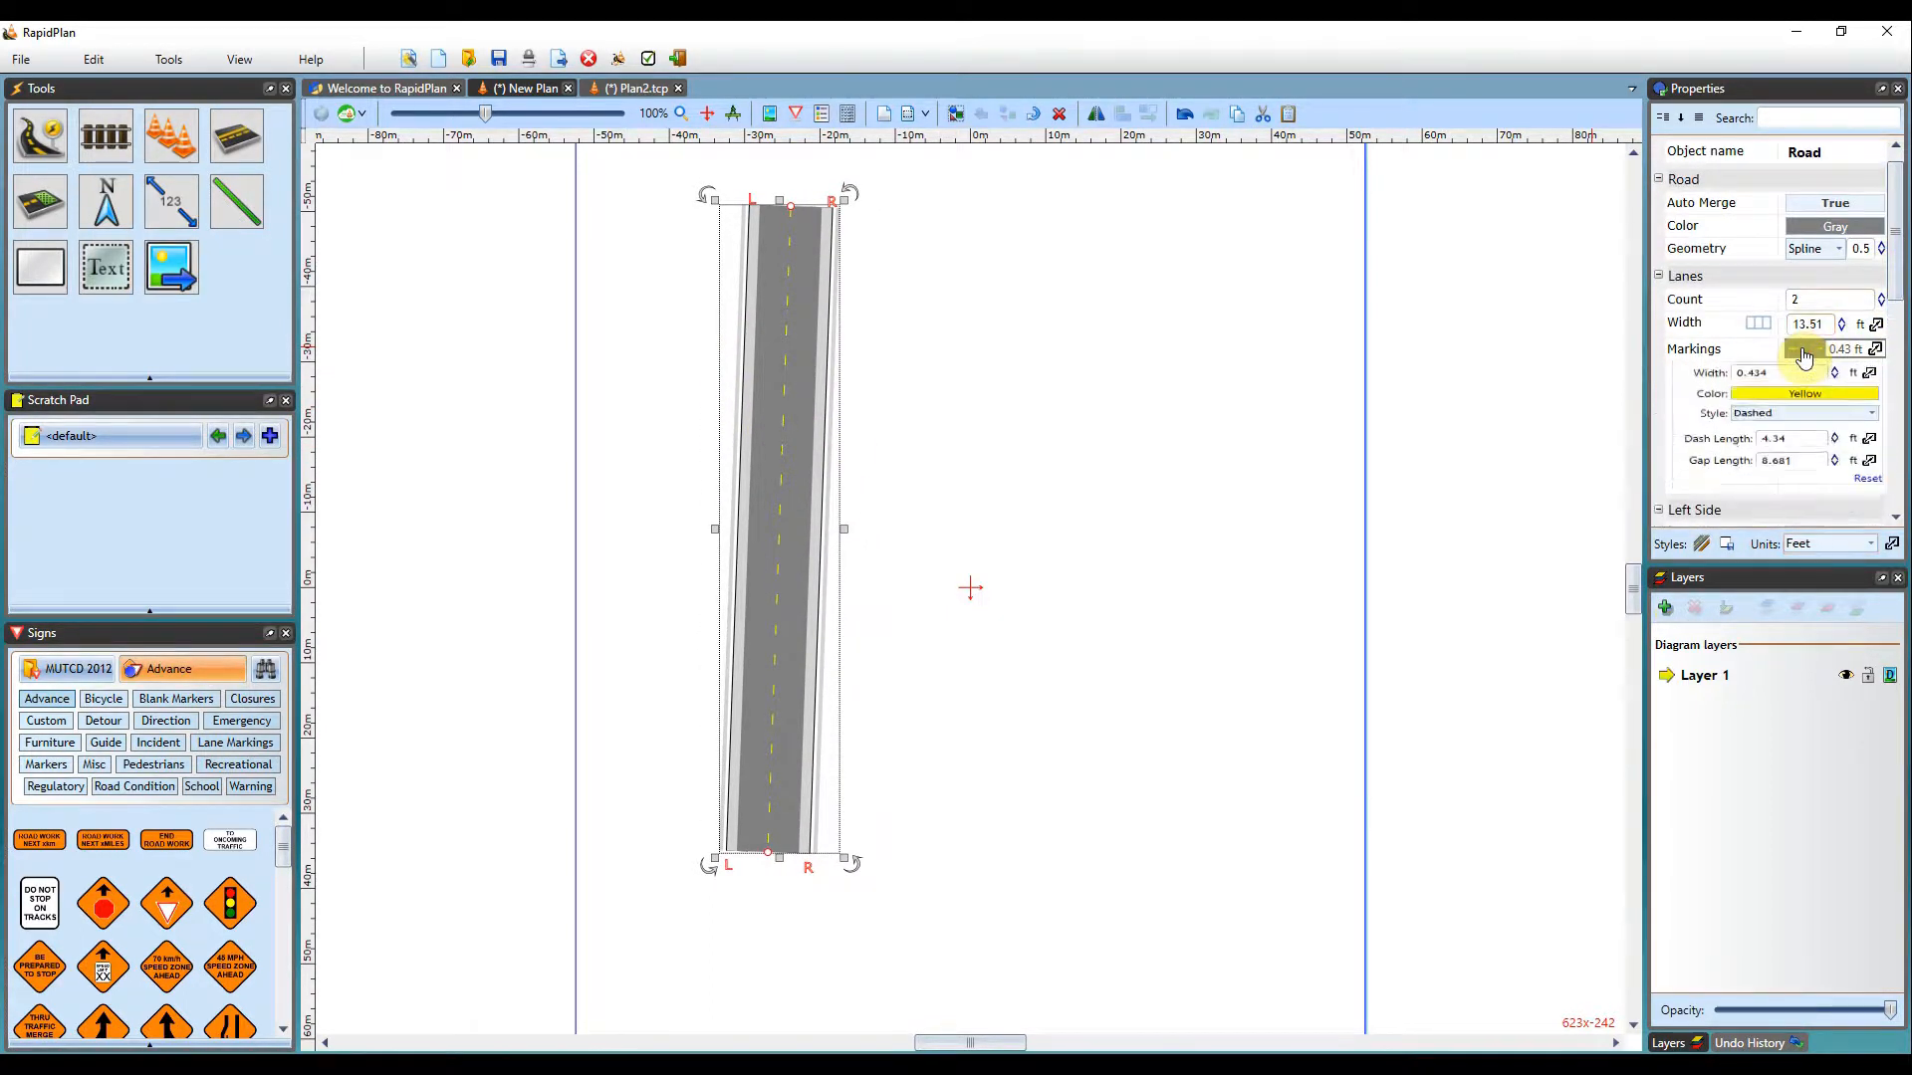
pyautogui.click(1870, 427)
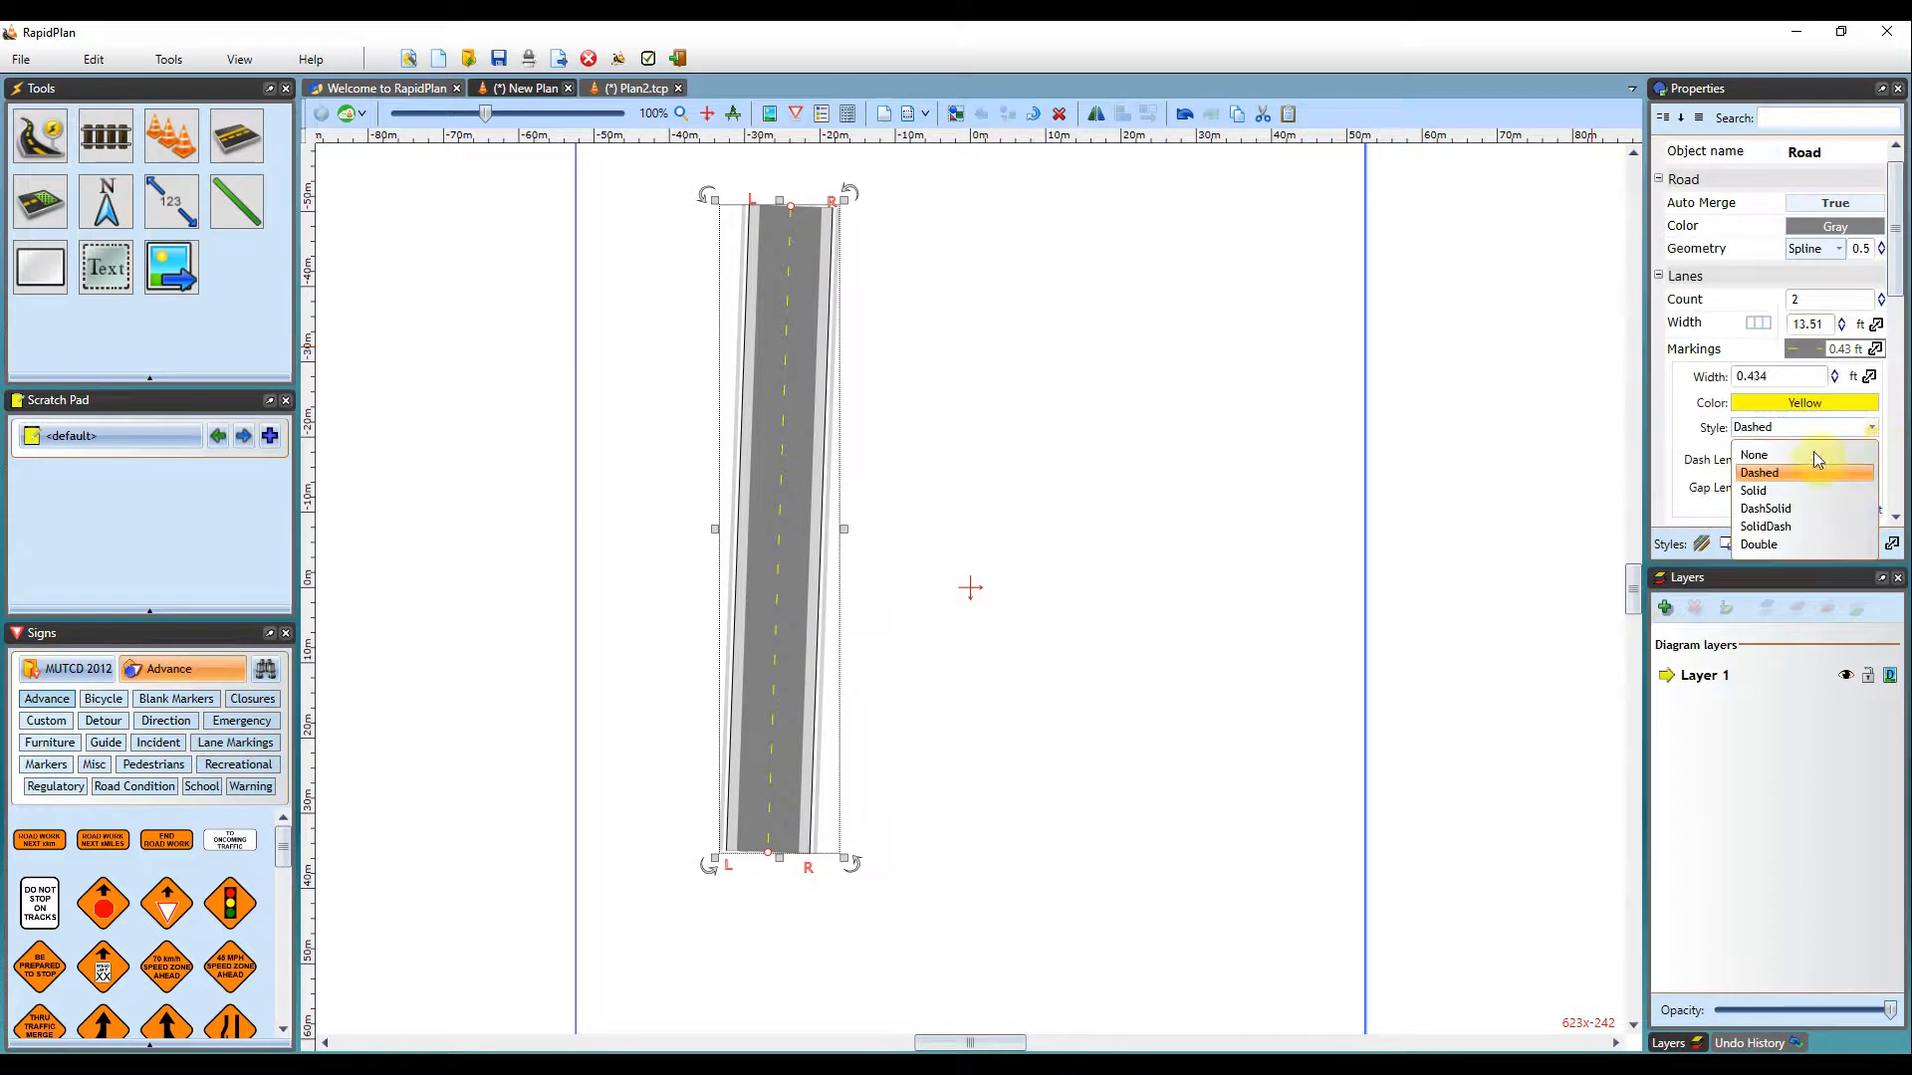
pyautogui.click(1762, 490)
pyautogui.click(1835, 384)
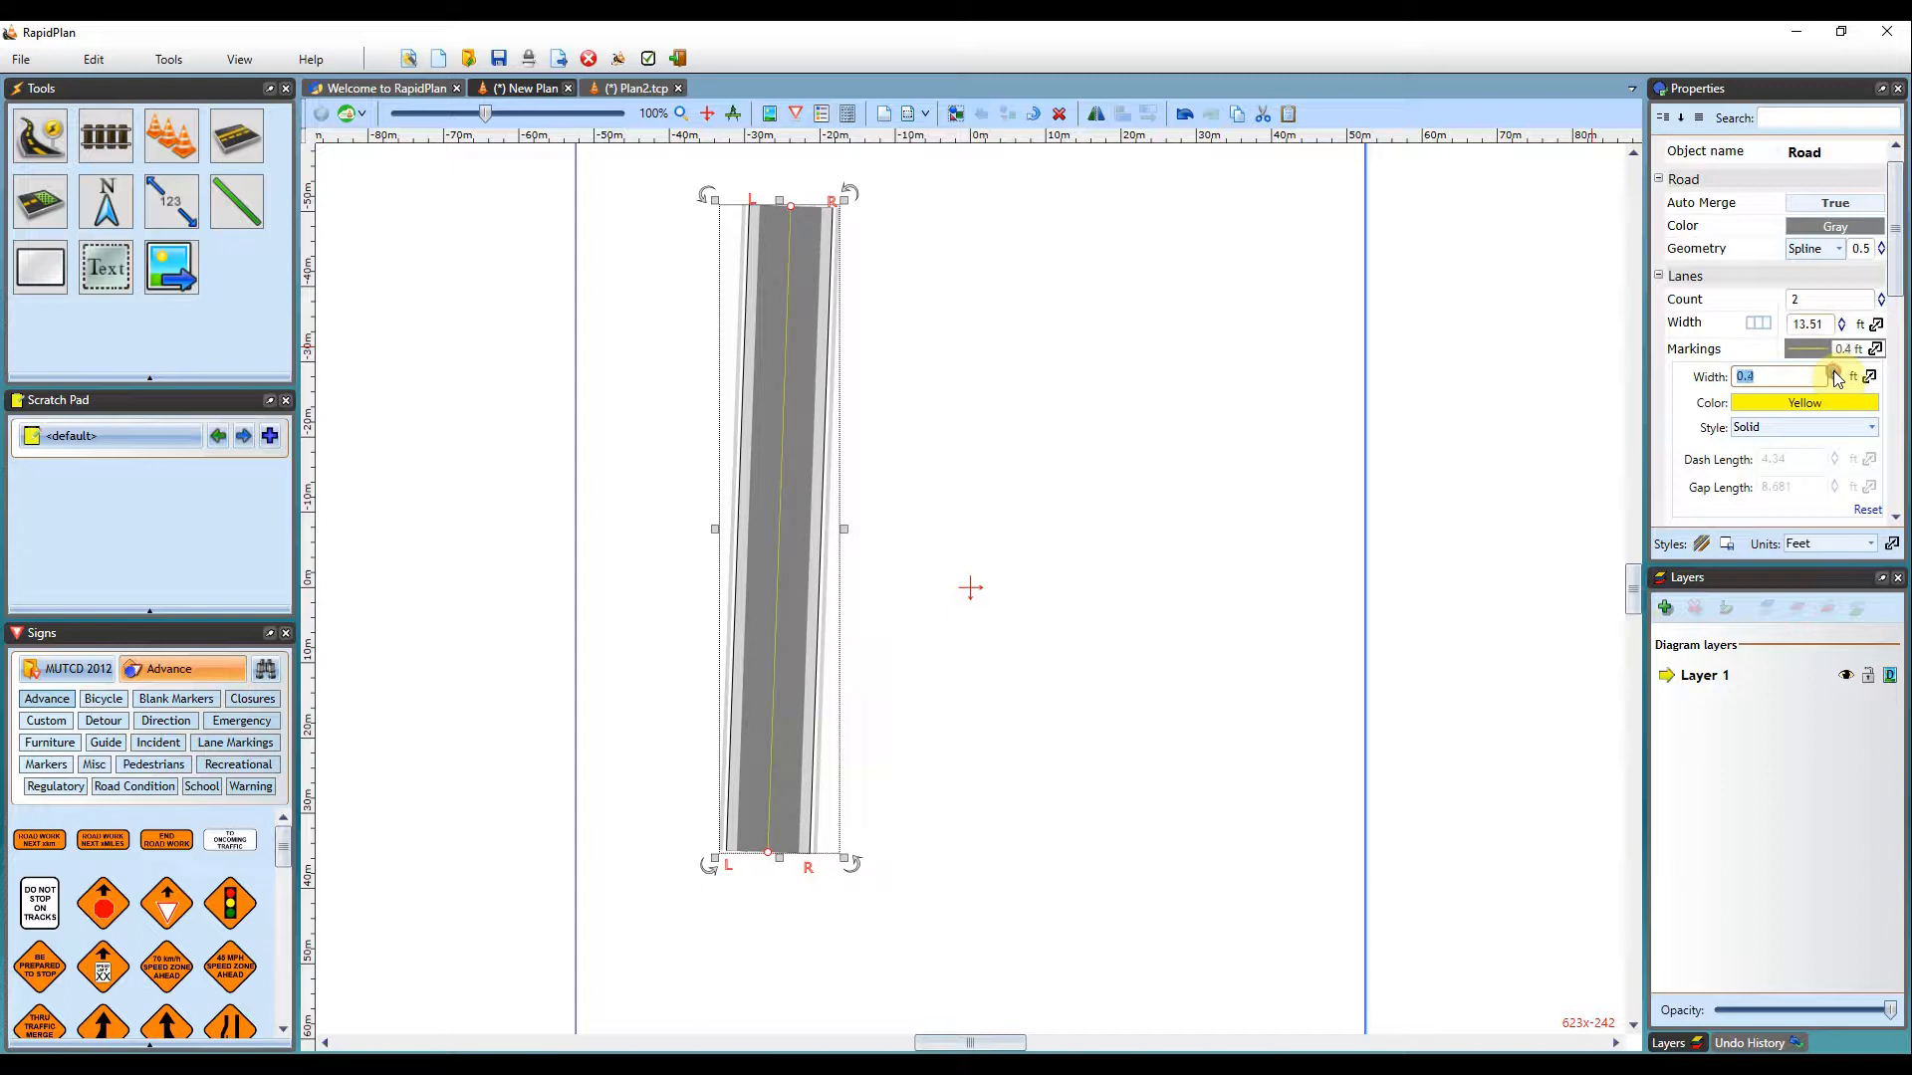
pyautogui.click(1790, 406)
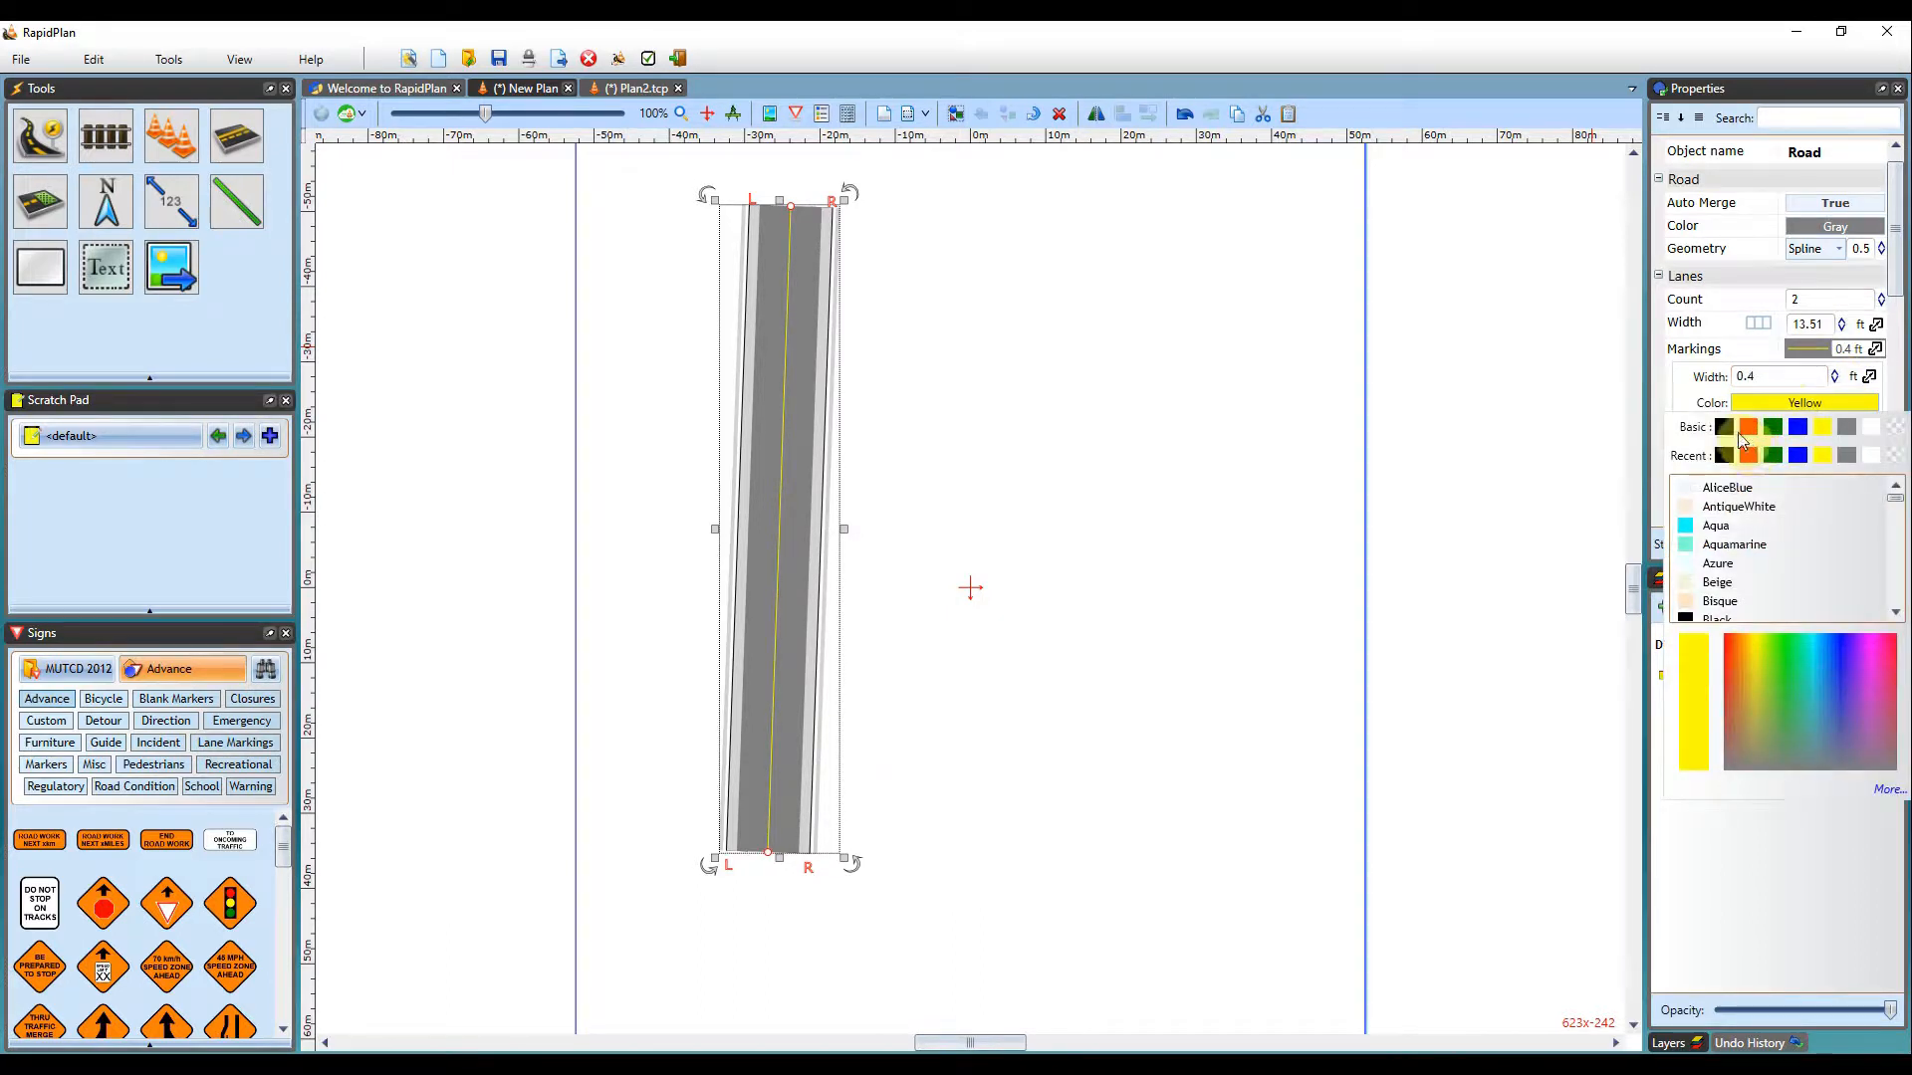
pyautogui.click(1872, 428)
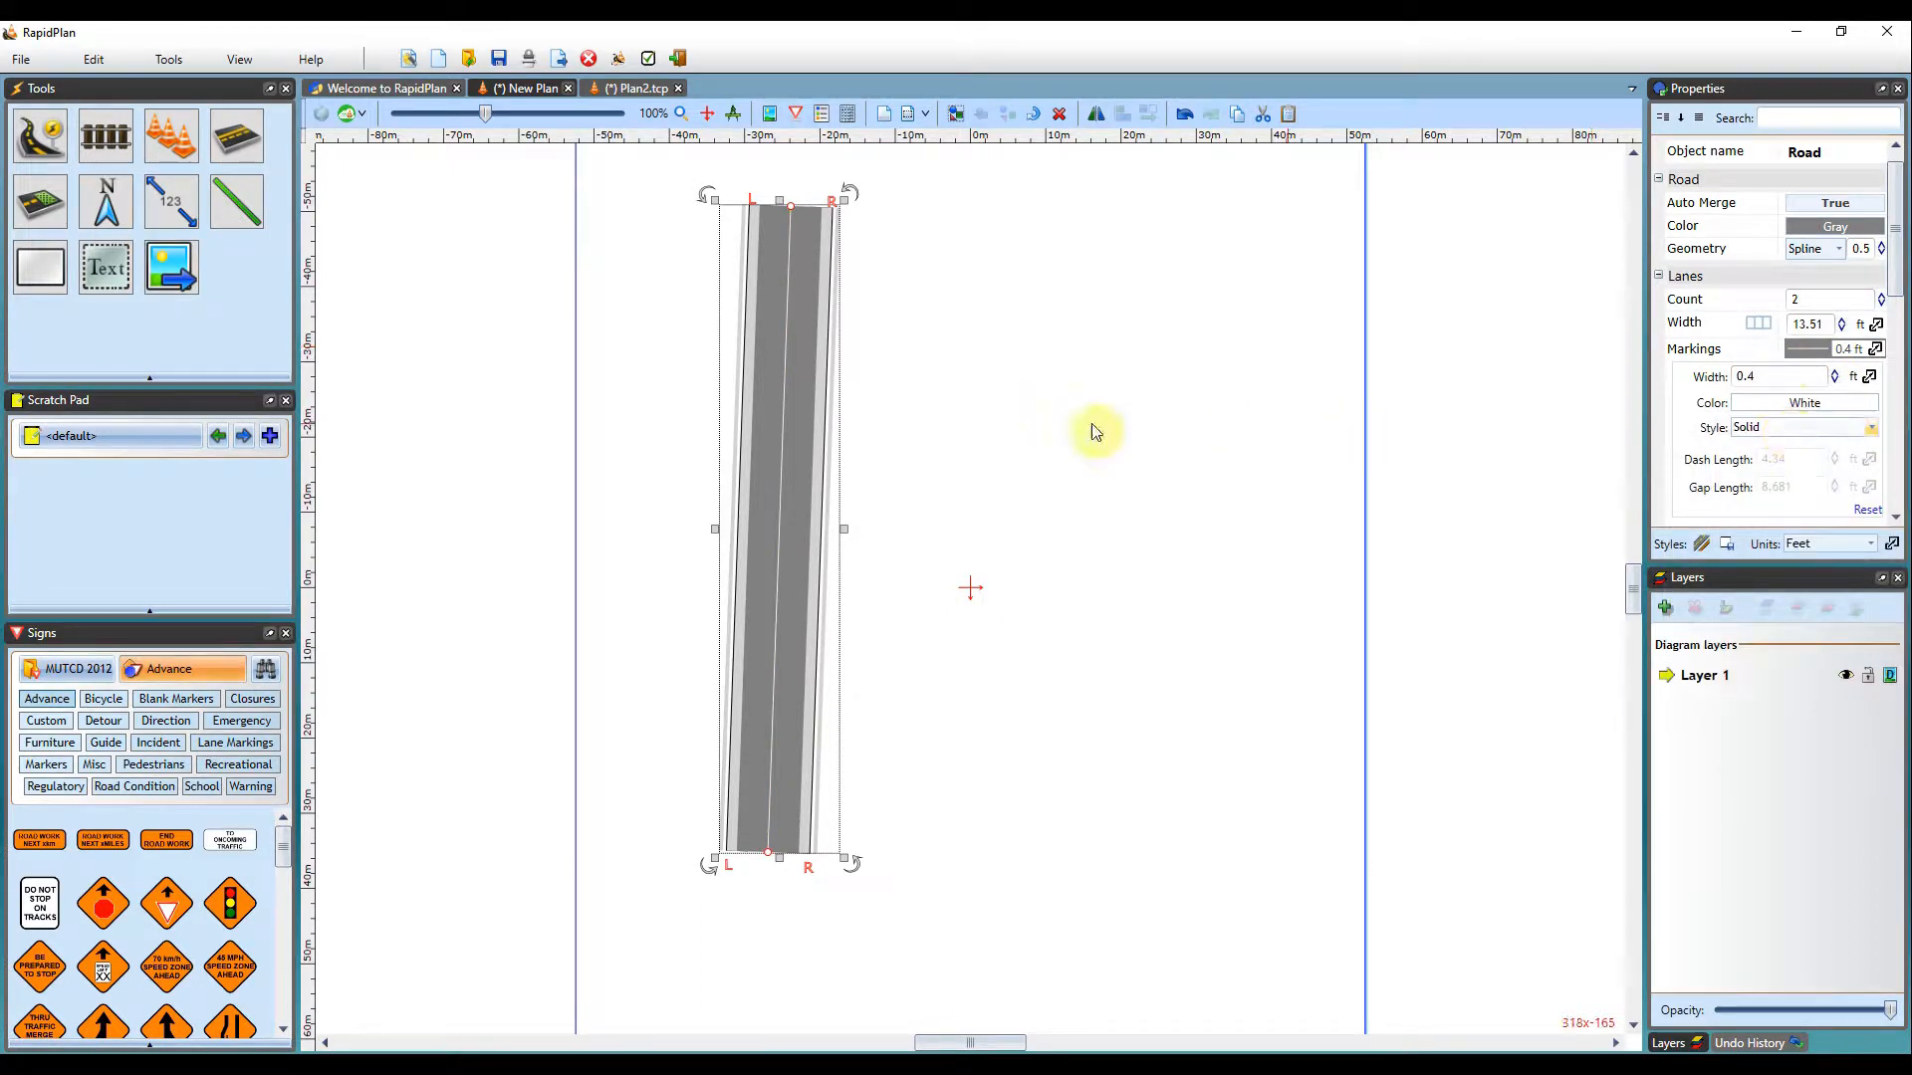
# Move the road slightly right and save its properties as a new road style named White Line Road
pyautogui.moveTo(794, 390); pyautogui.dragTo(853, 391)
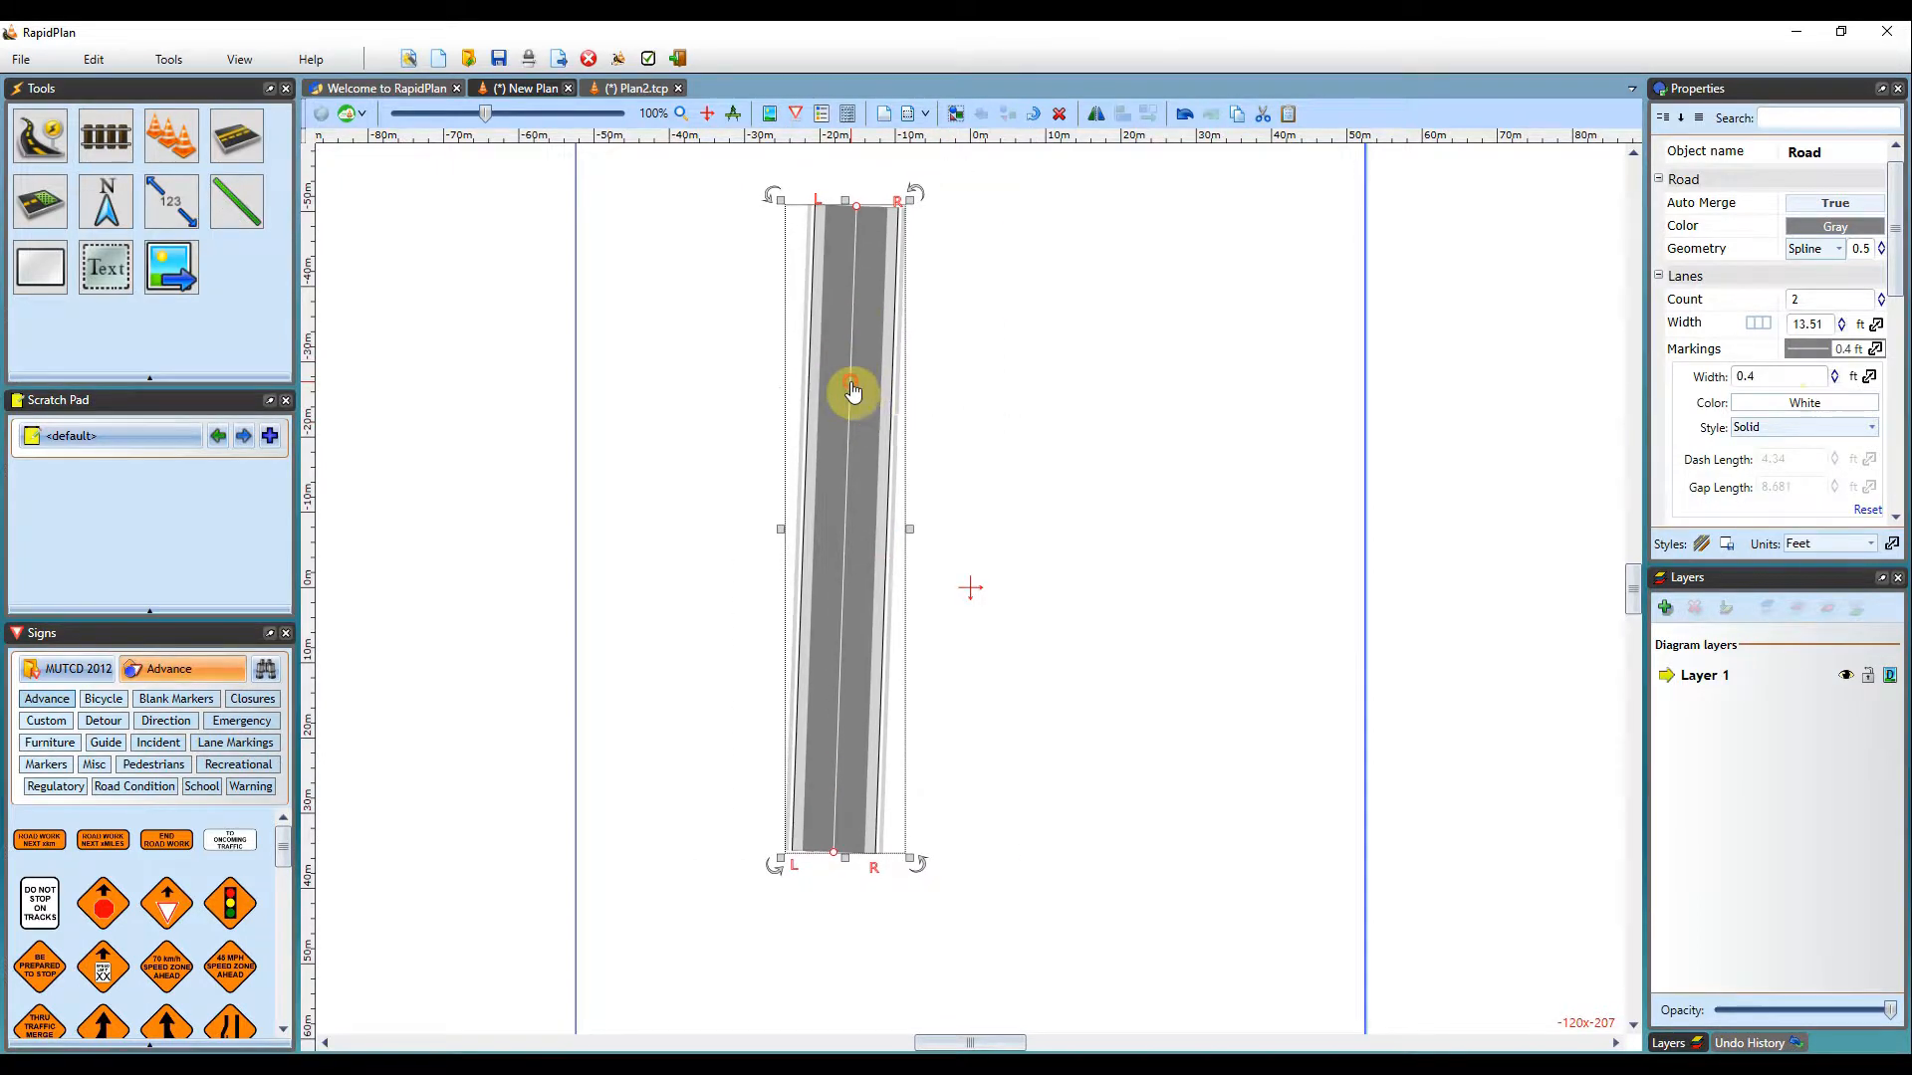
pyautogui.click(1729, 548)
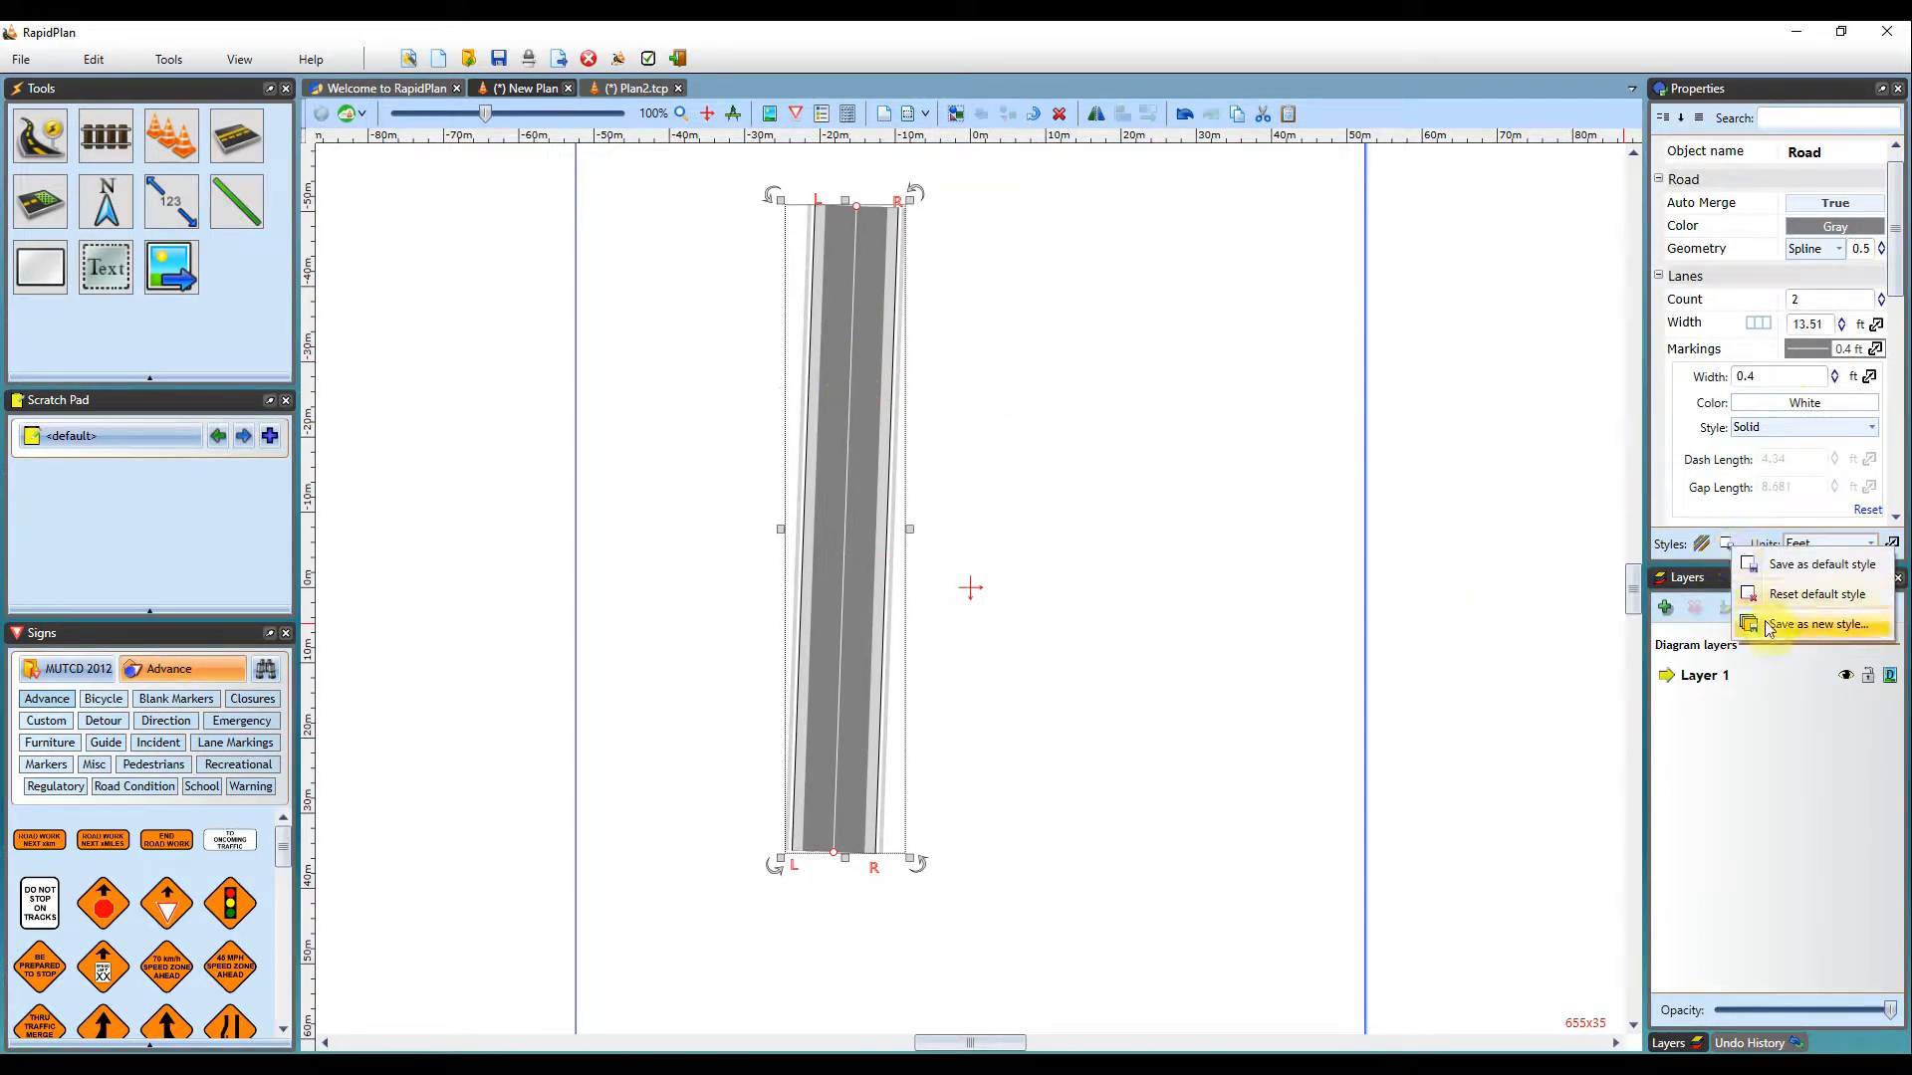
pyautogui.click(1837, 627)
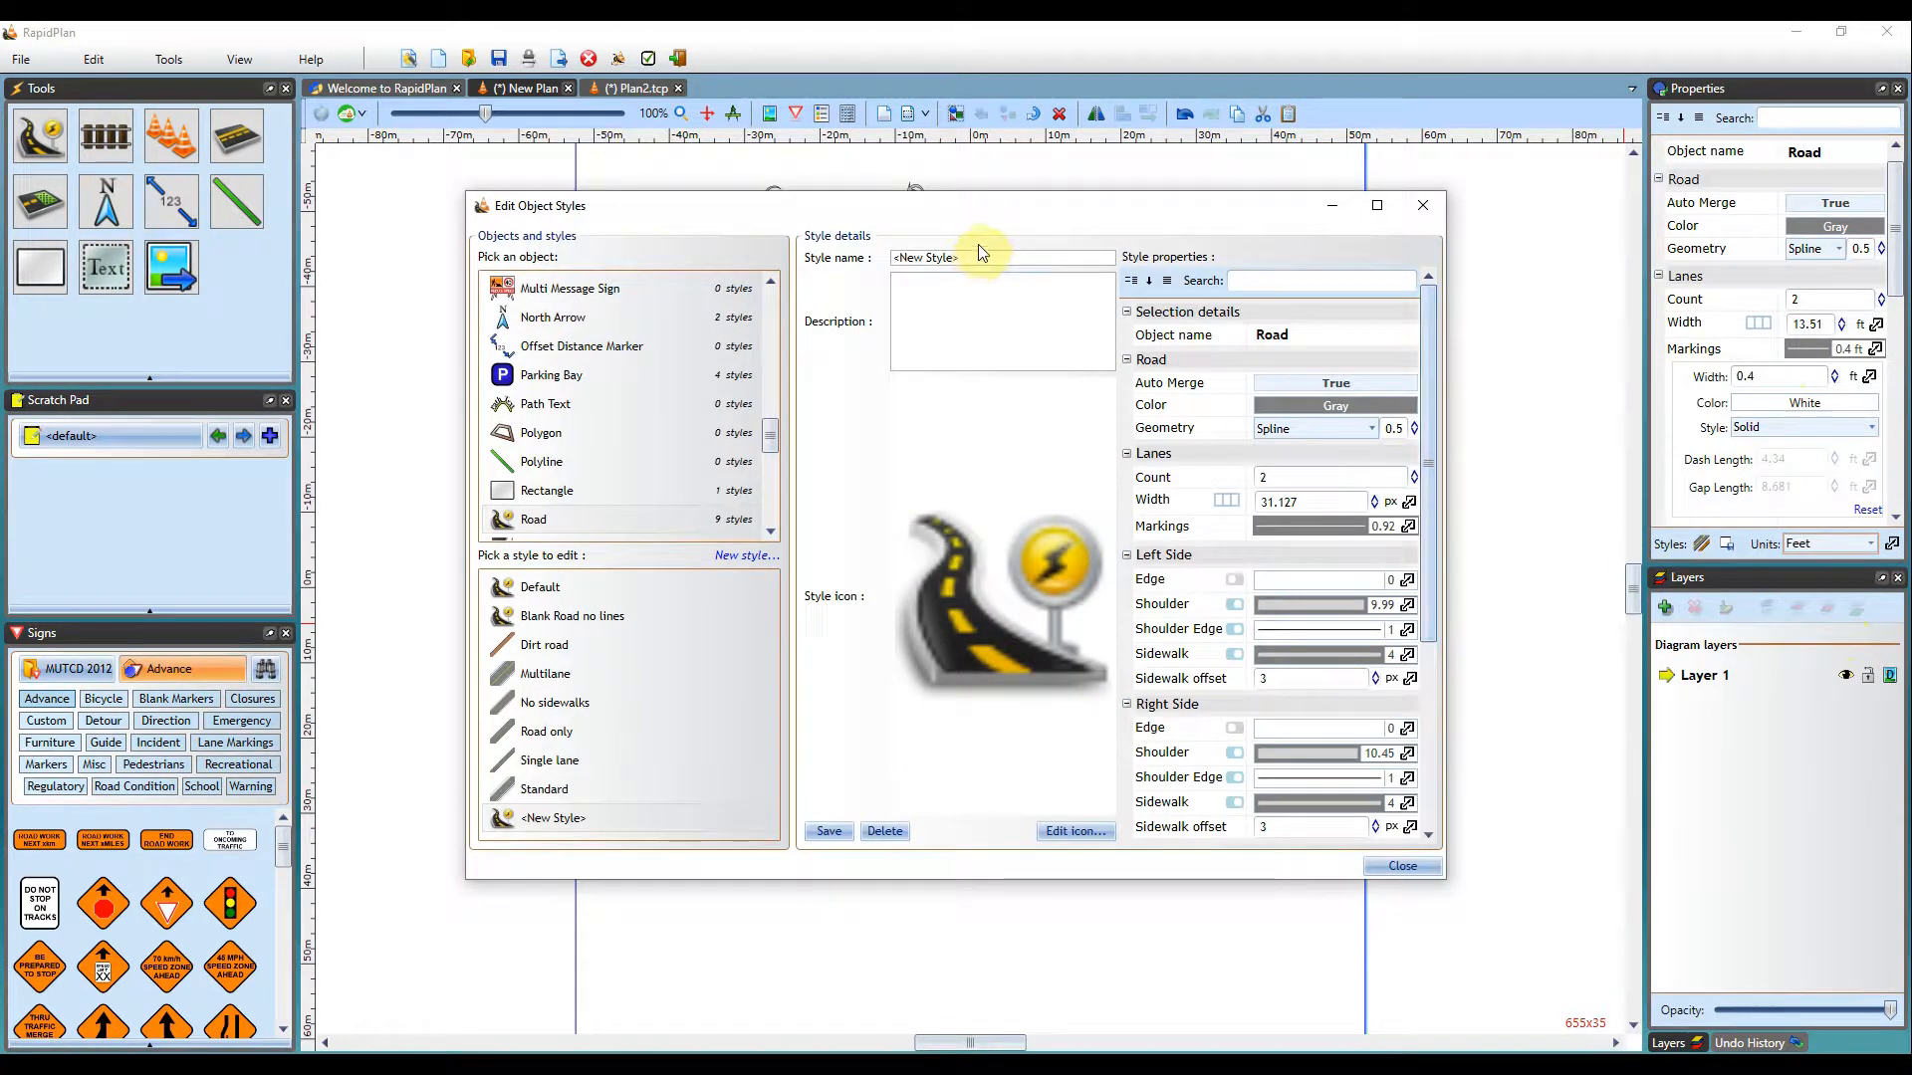
pyautogui.moveTo(990, 256); pyautogui.dragTo(896, 253)
pyautogui.press('BackSpace')
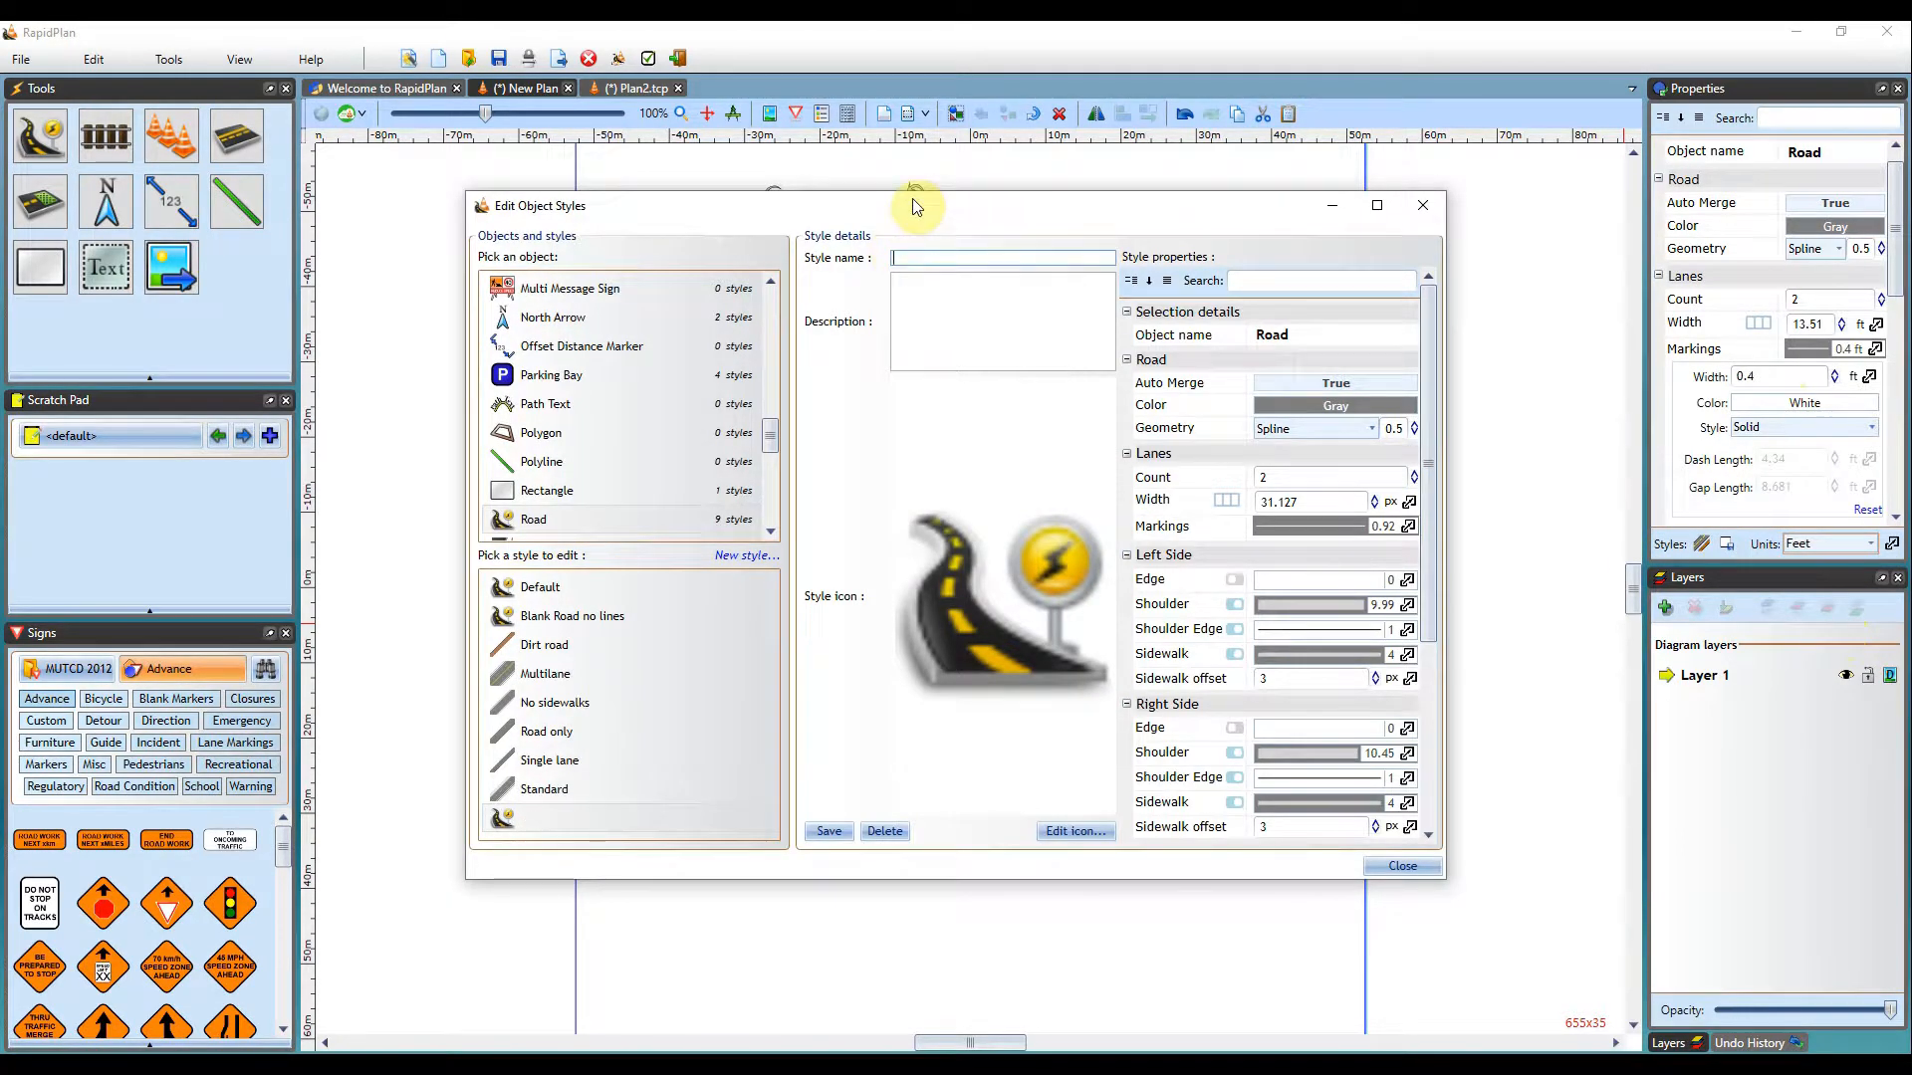
pyautogui.write('White Line Road')
pyautogui.click(828, 831)
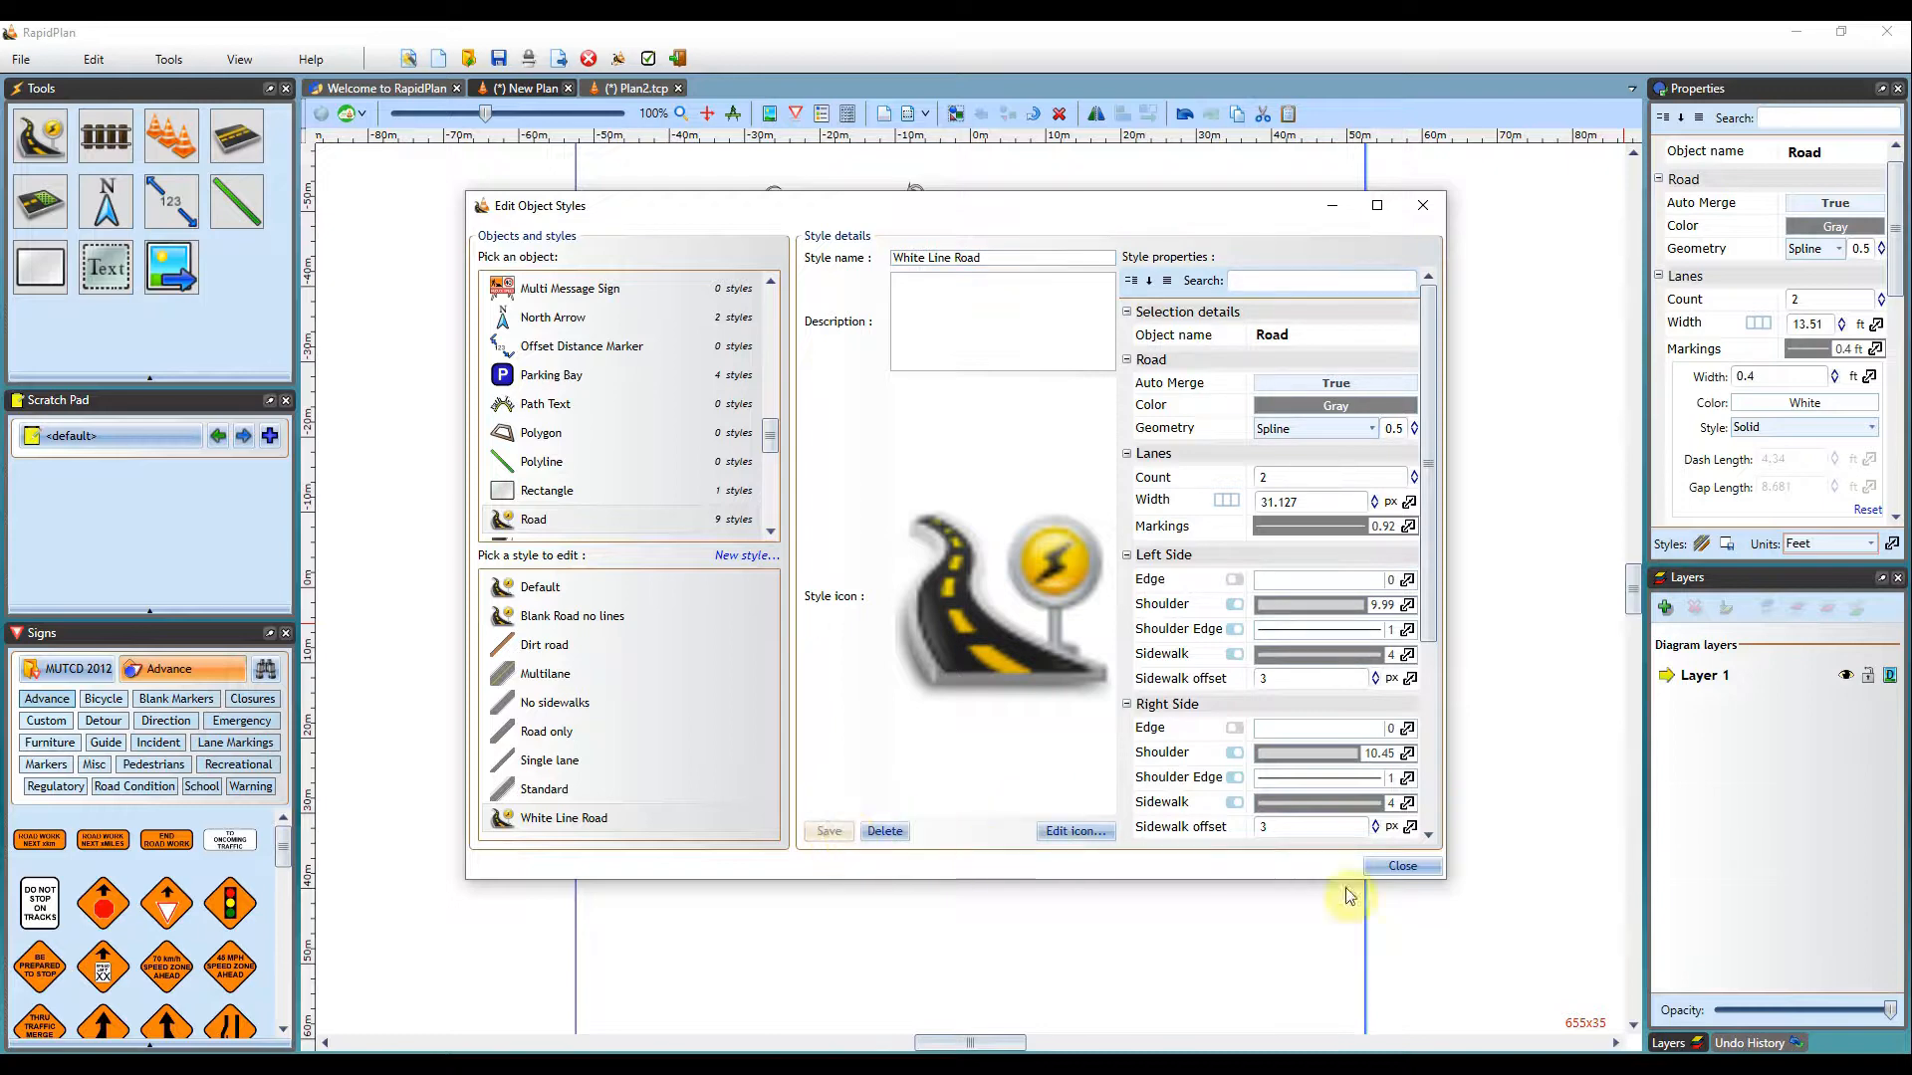
pyautogui.click(1422, 868)
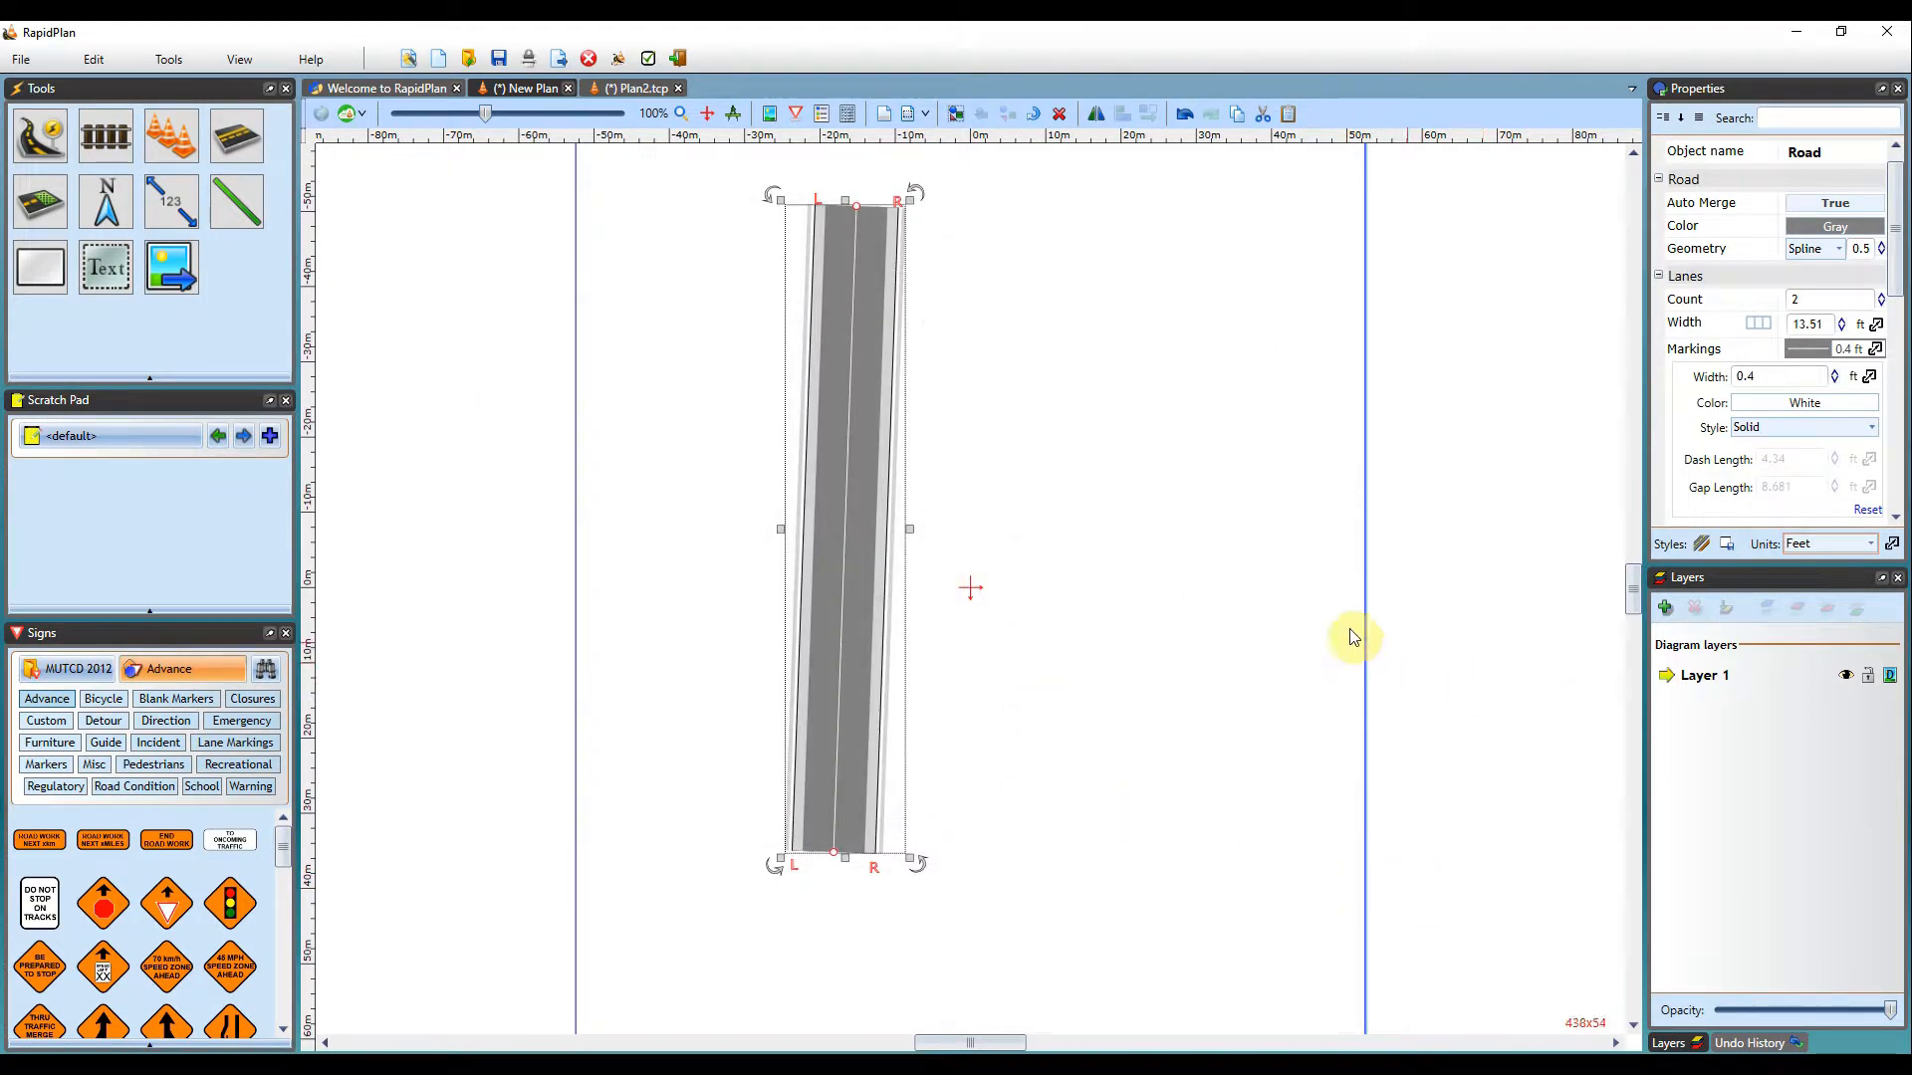
# Apply the Single lane style to the road, and switch it to the White Line Road style
pyautogui.click(1702, 544)
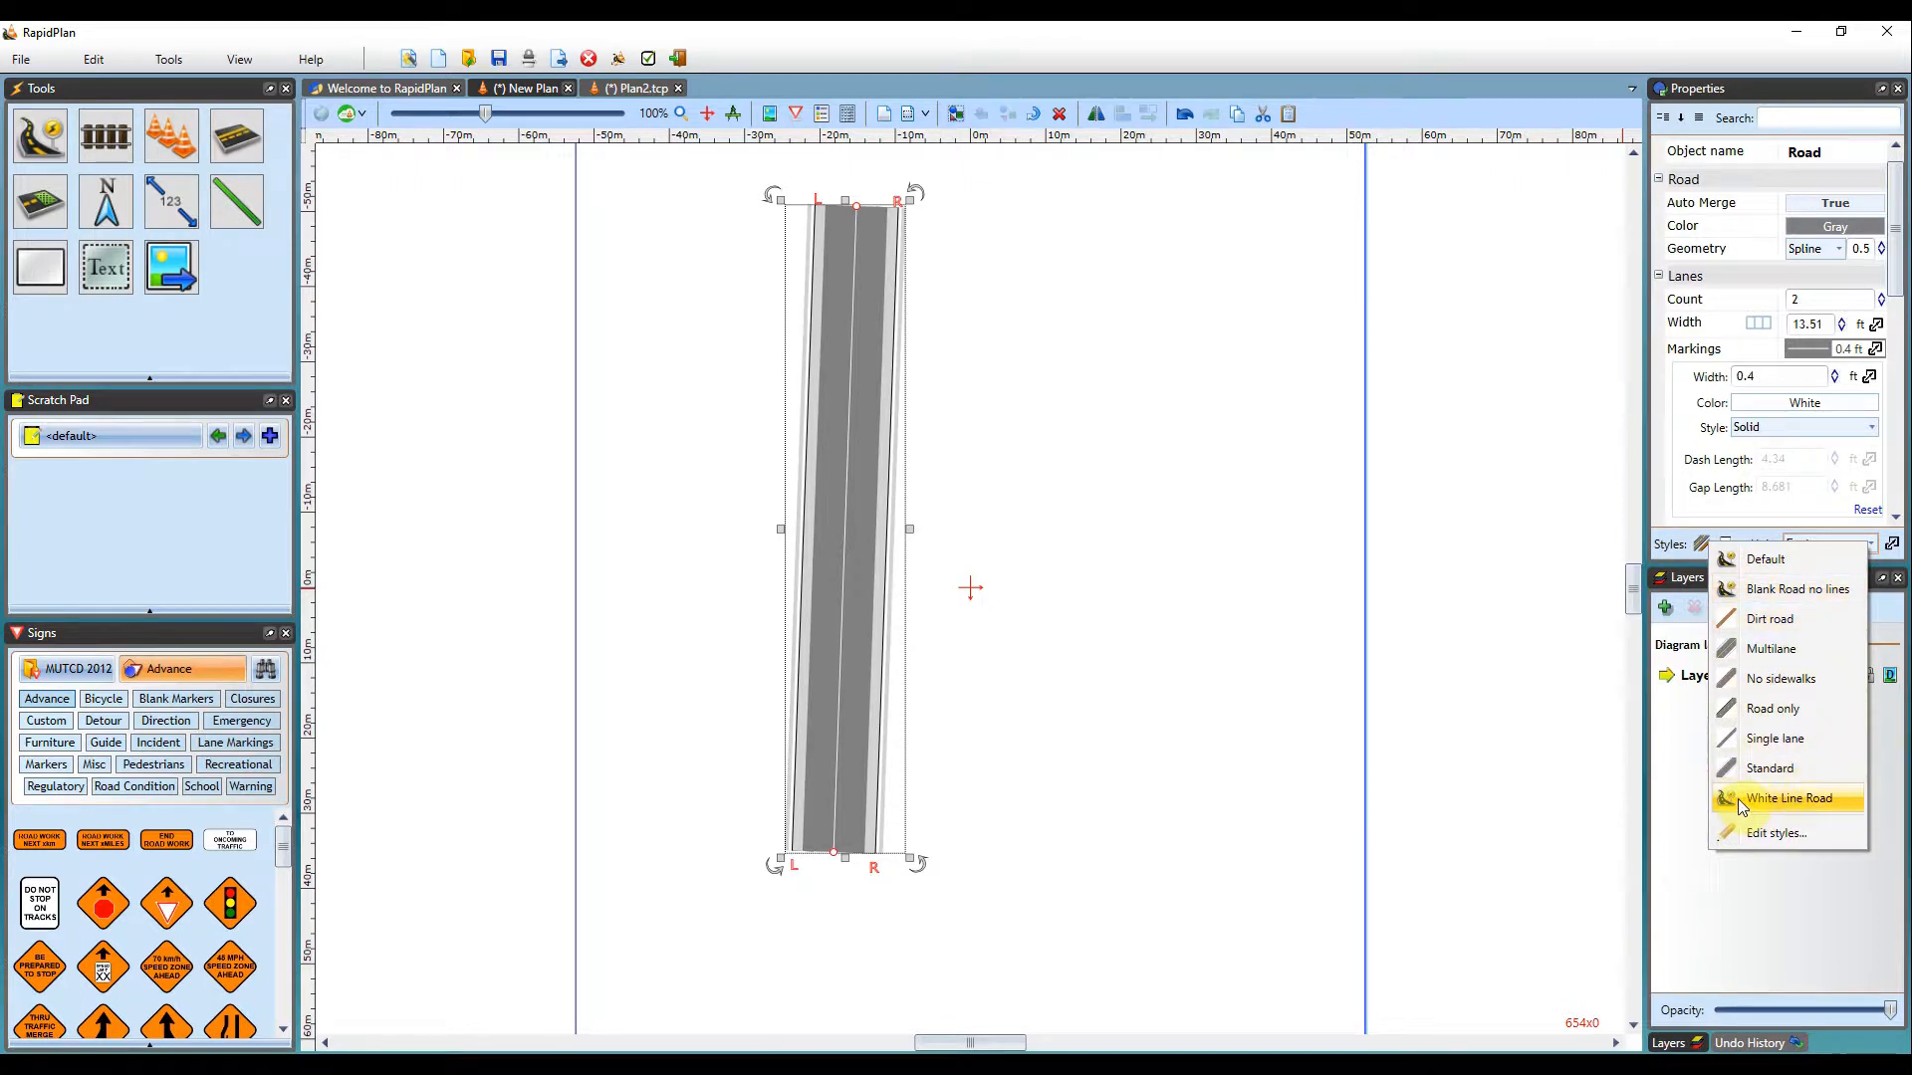
pyautogui.click(1782, 738)
pyautogui.click(1702, 544)
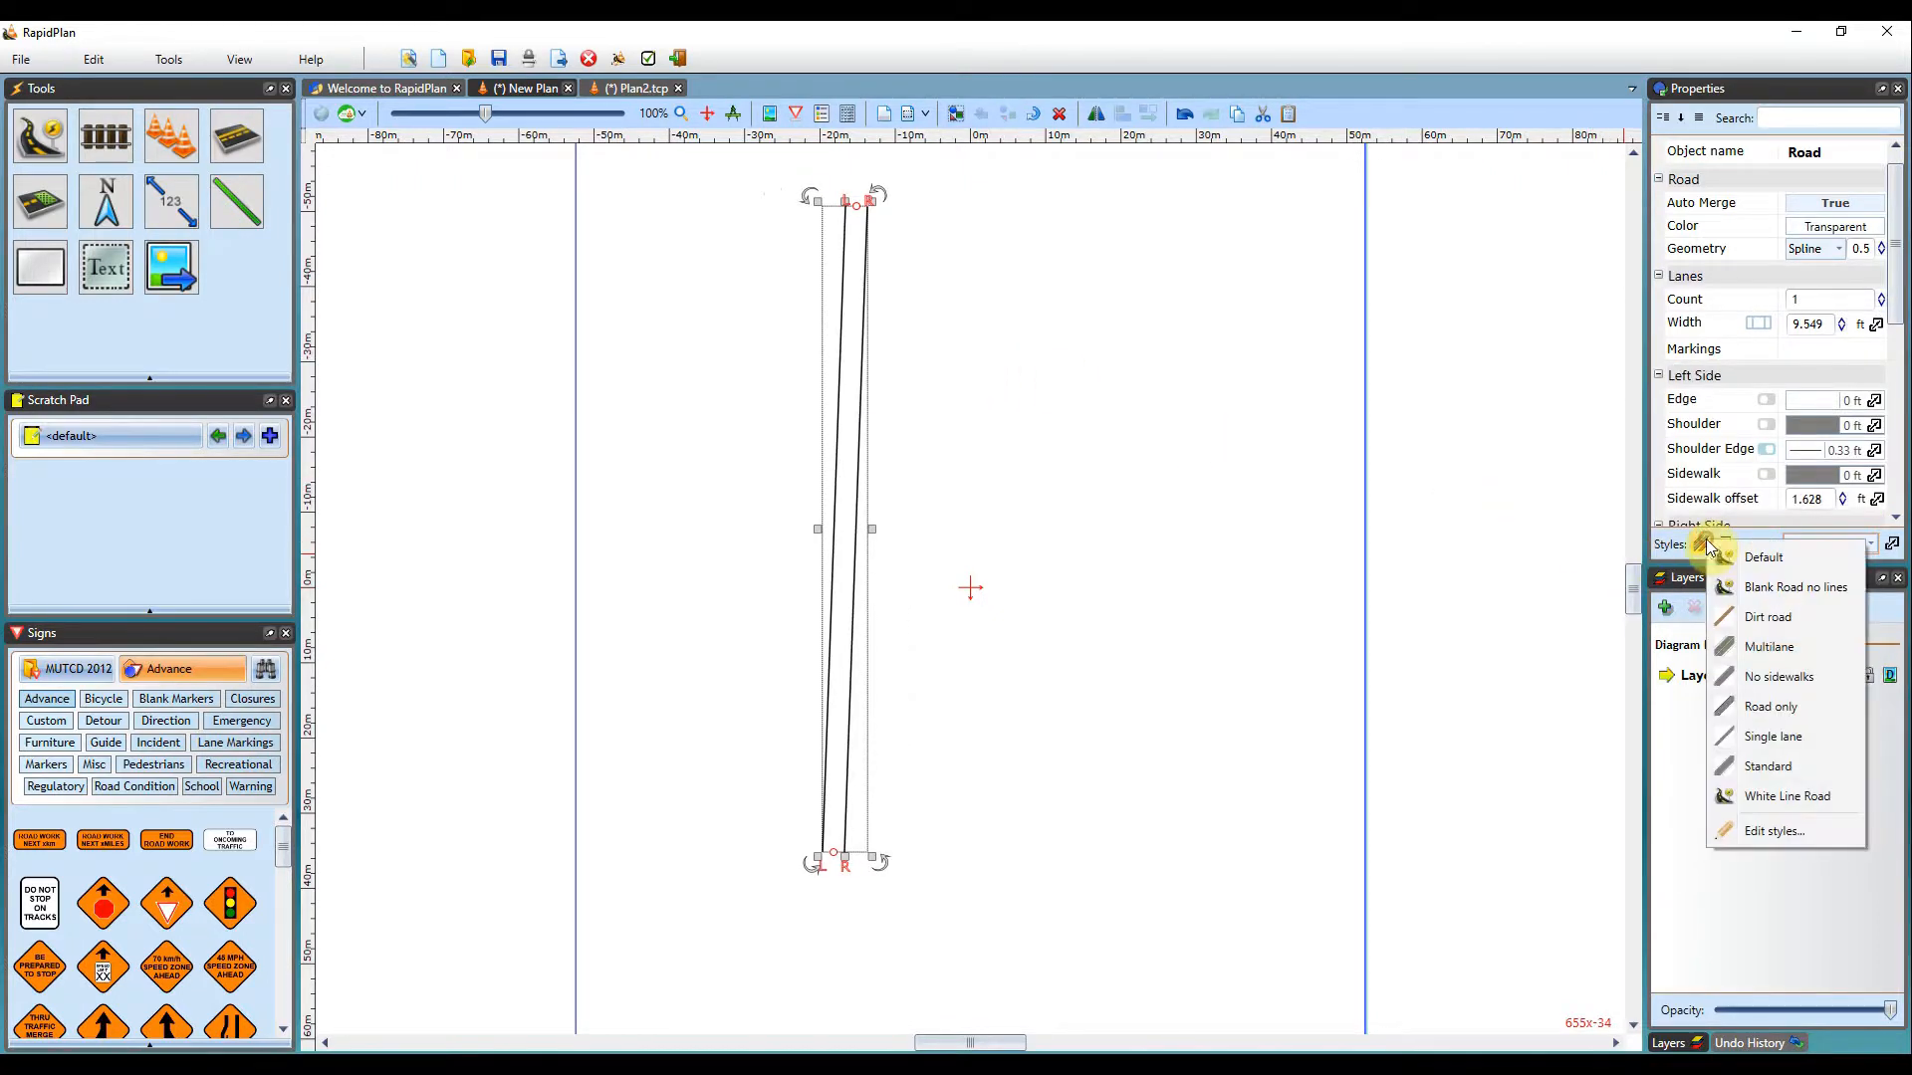
pyautogui.click(1790, 797)
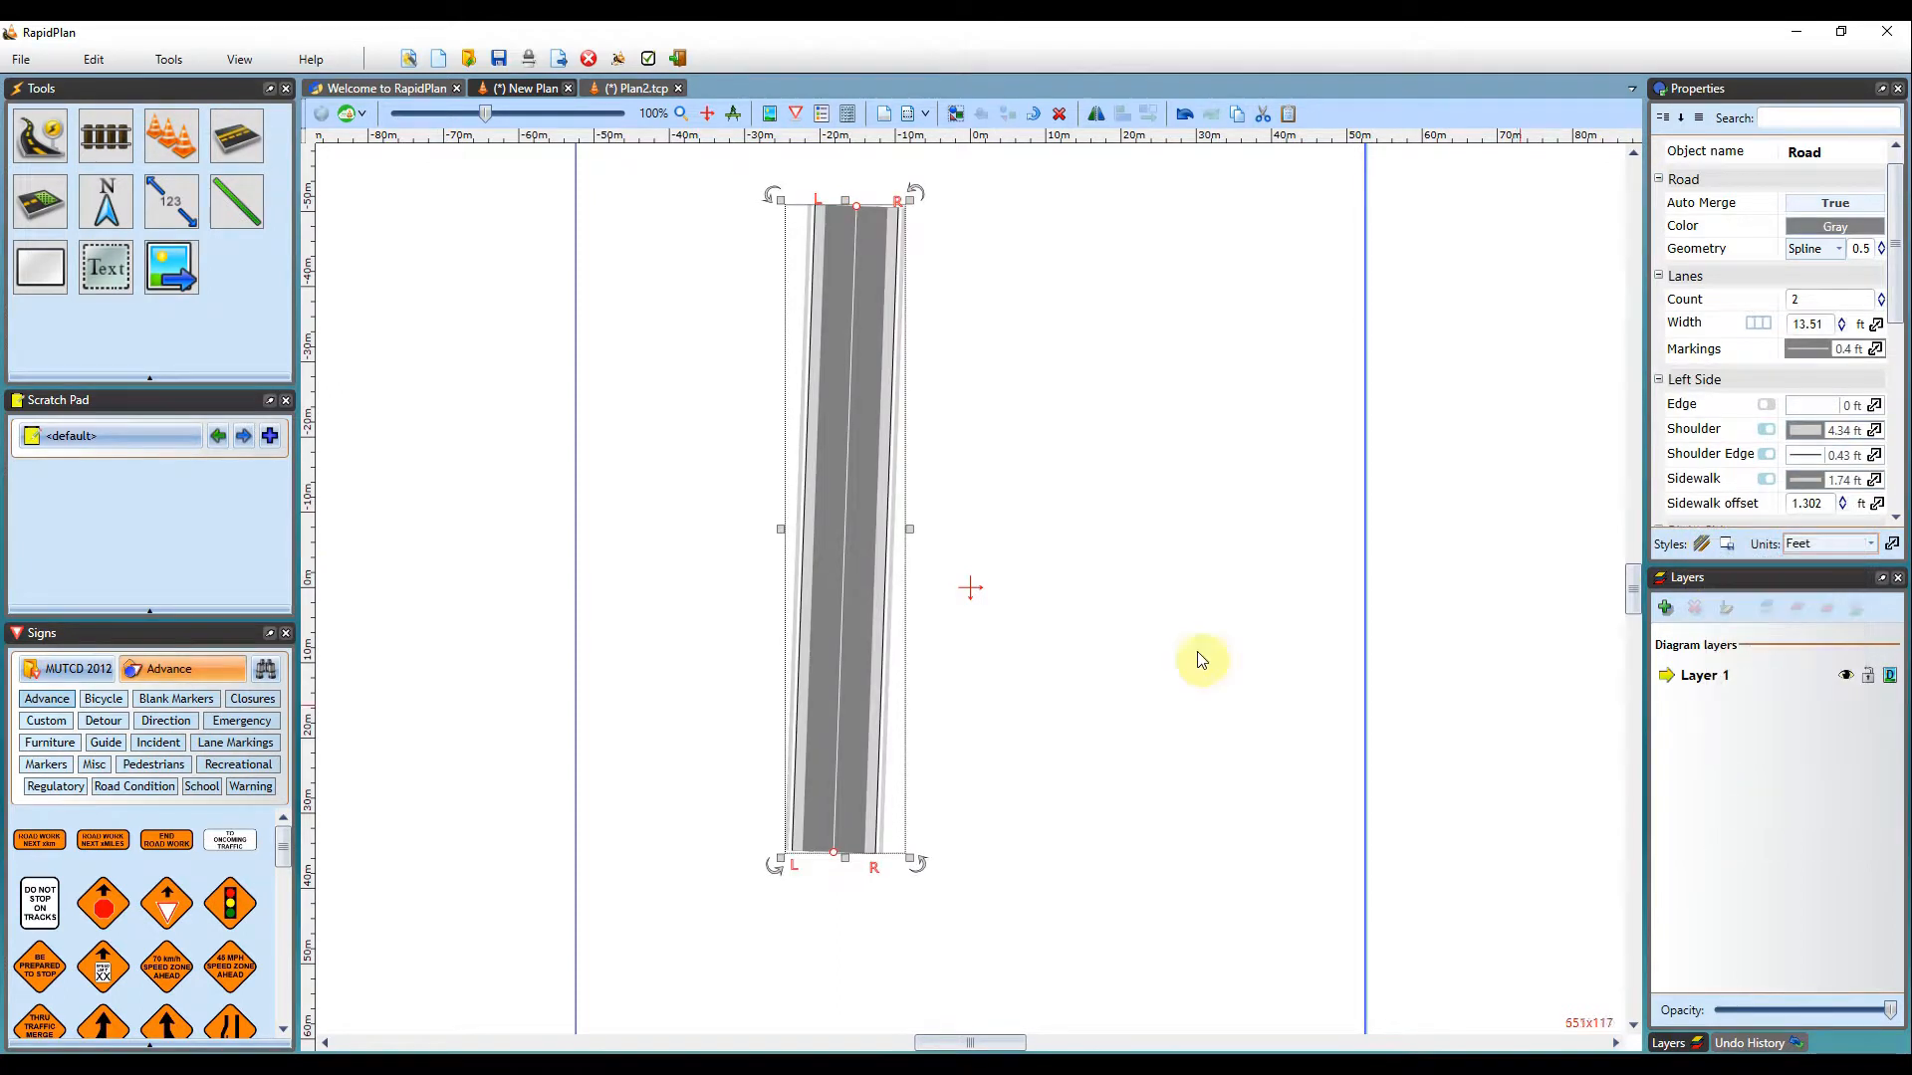
# Shift the road left on the plan, keeping it selected
pyautogui.moveTo(876, 398); pyautogui.dragTo(834, 335)
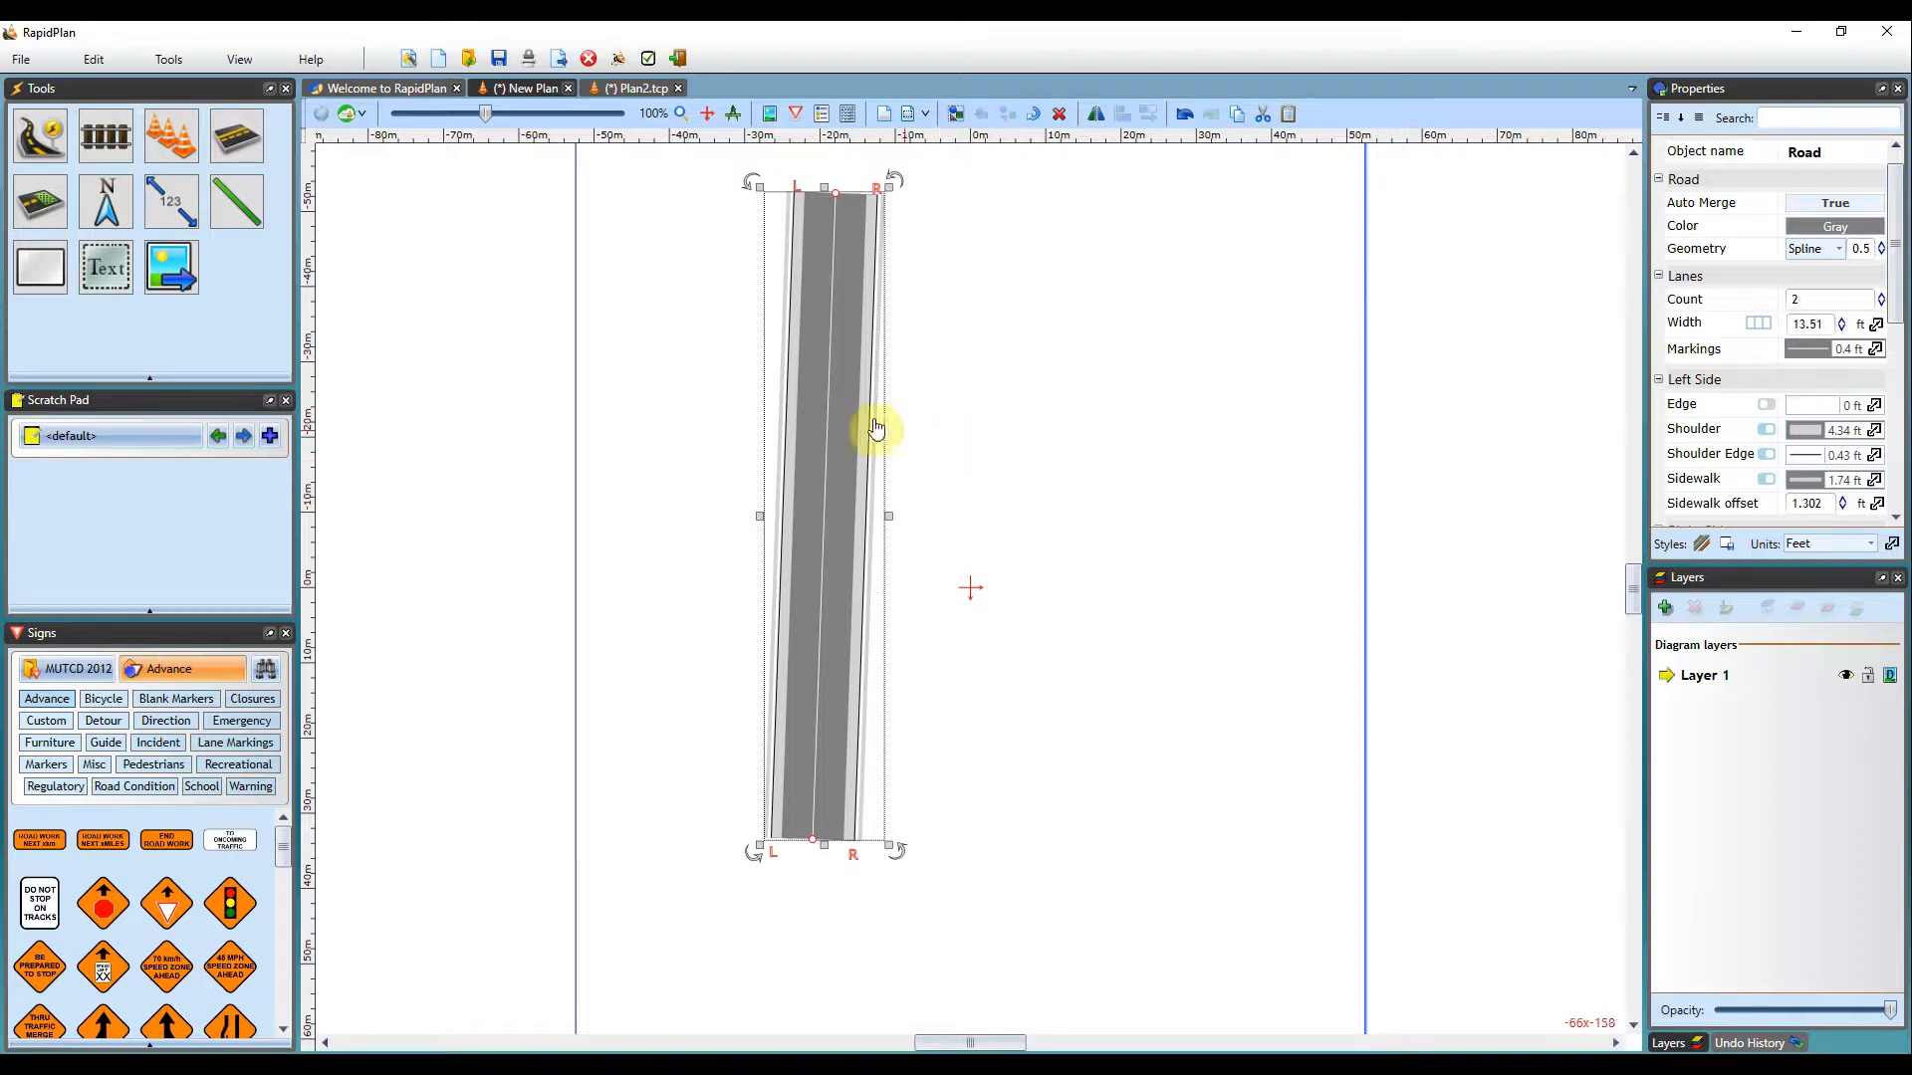
pyautogui.moveTo(840, 415); pyautogui.dragTo(778, 416)
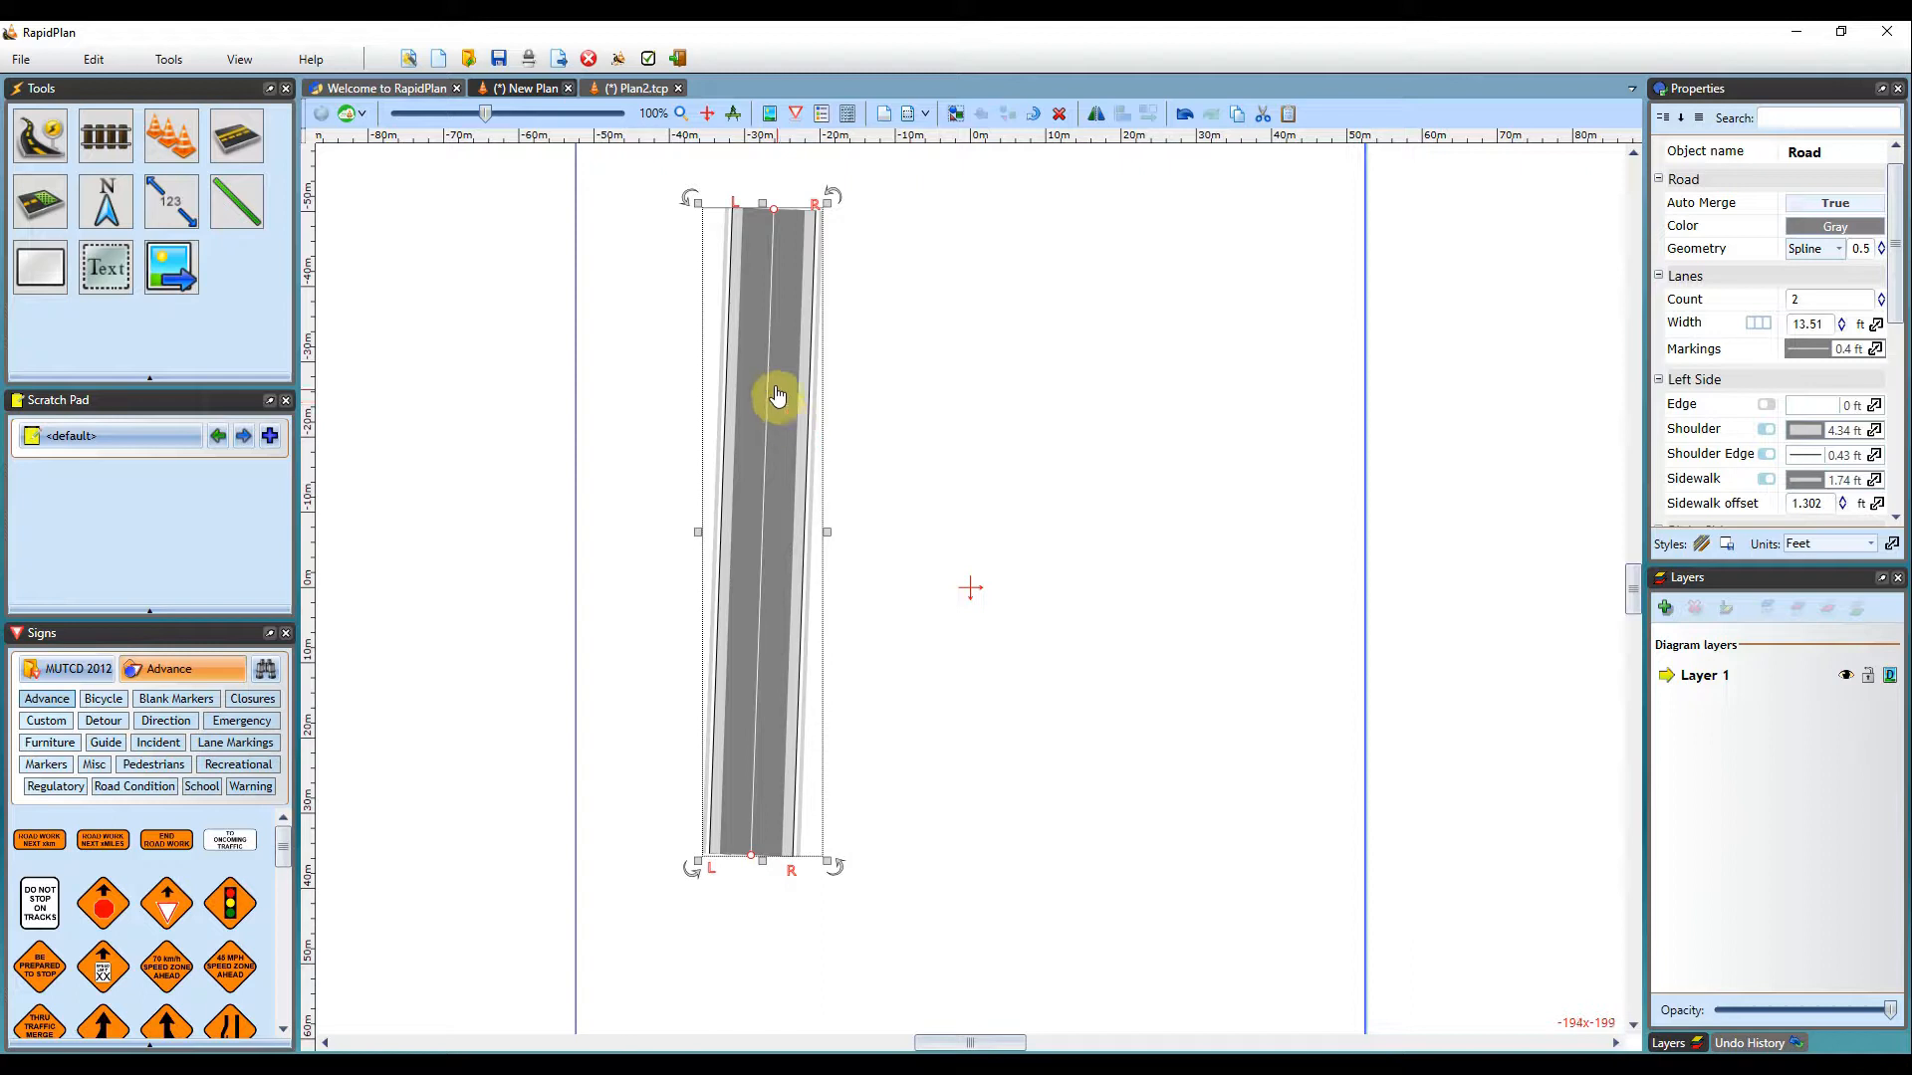
# Switch to Plan2.tcp and draw a vertical line of barrel delineators about 52 m long, left of the existing road
pyautogui.click(634, 89)
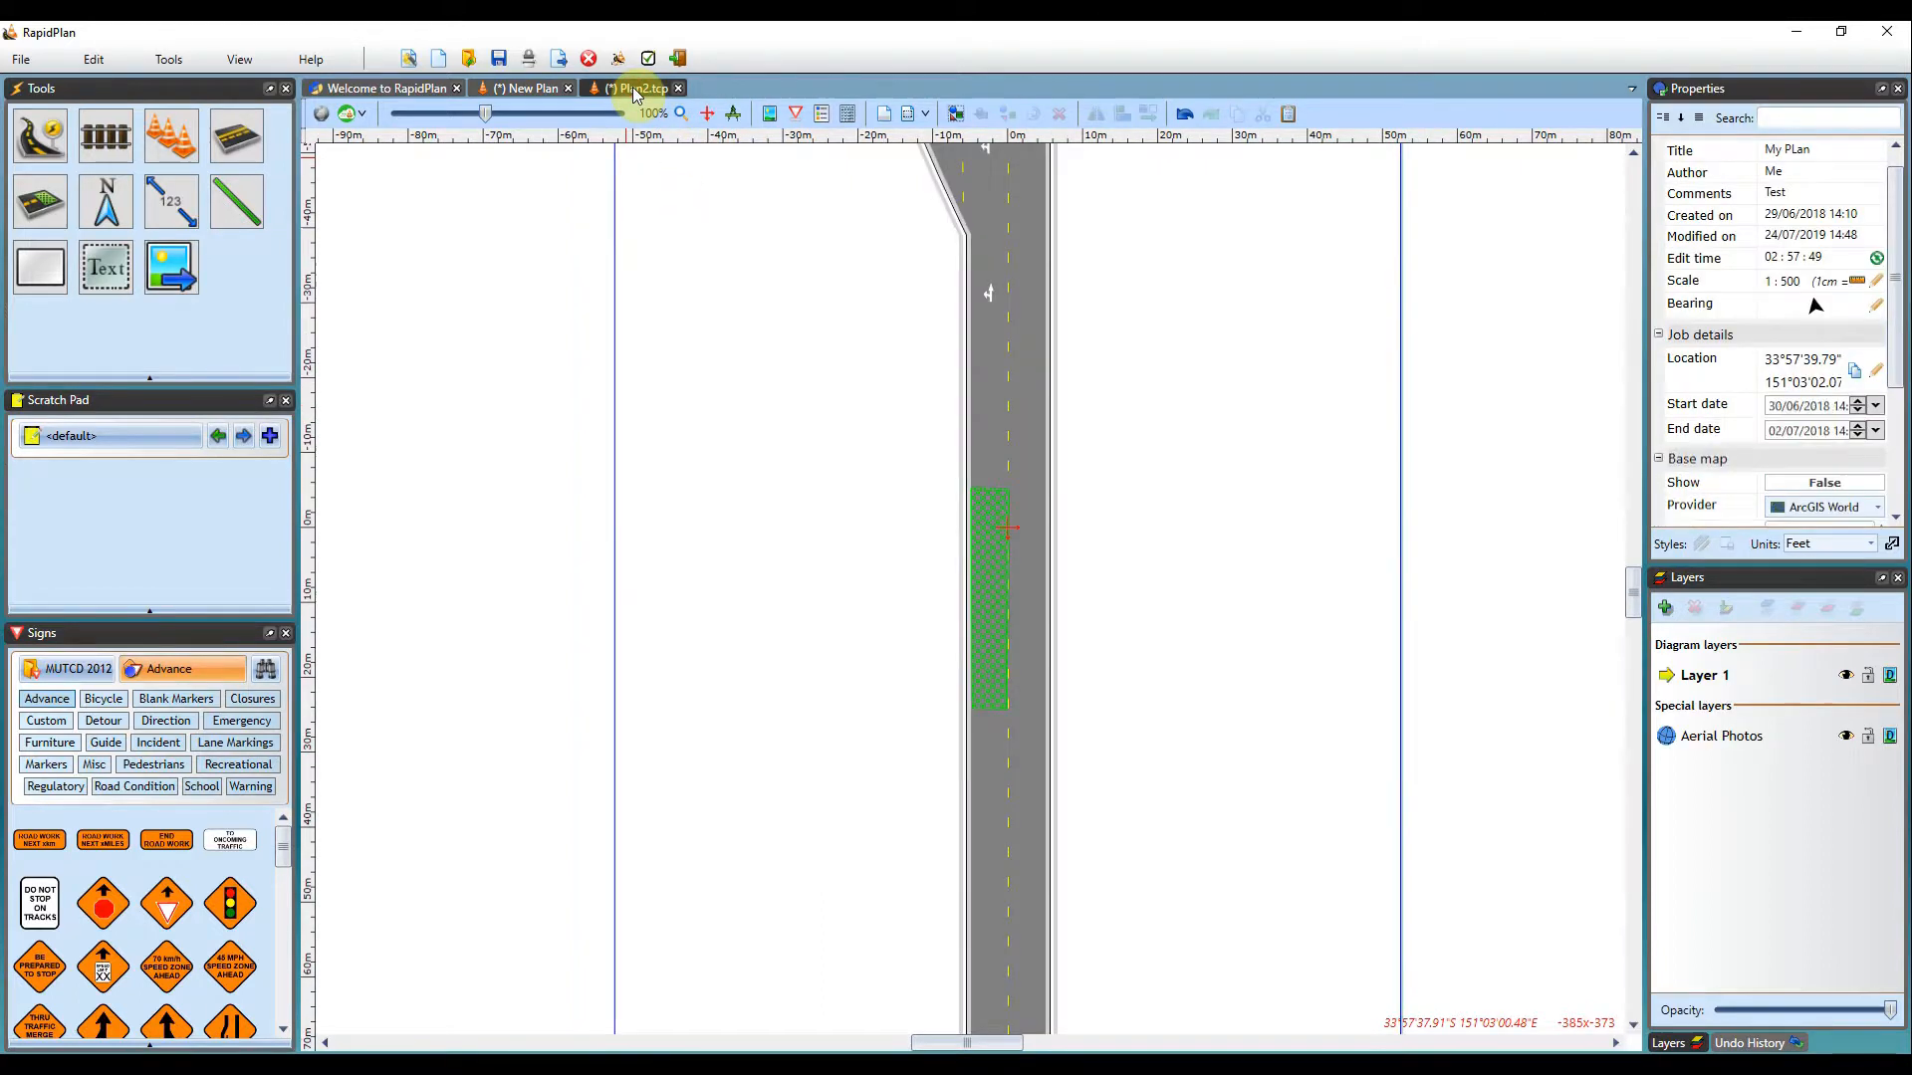
pyautogui.click(173, 132)
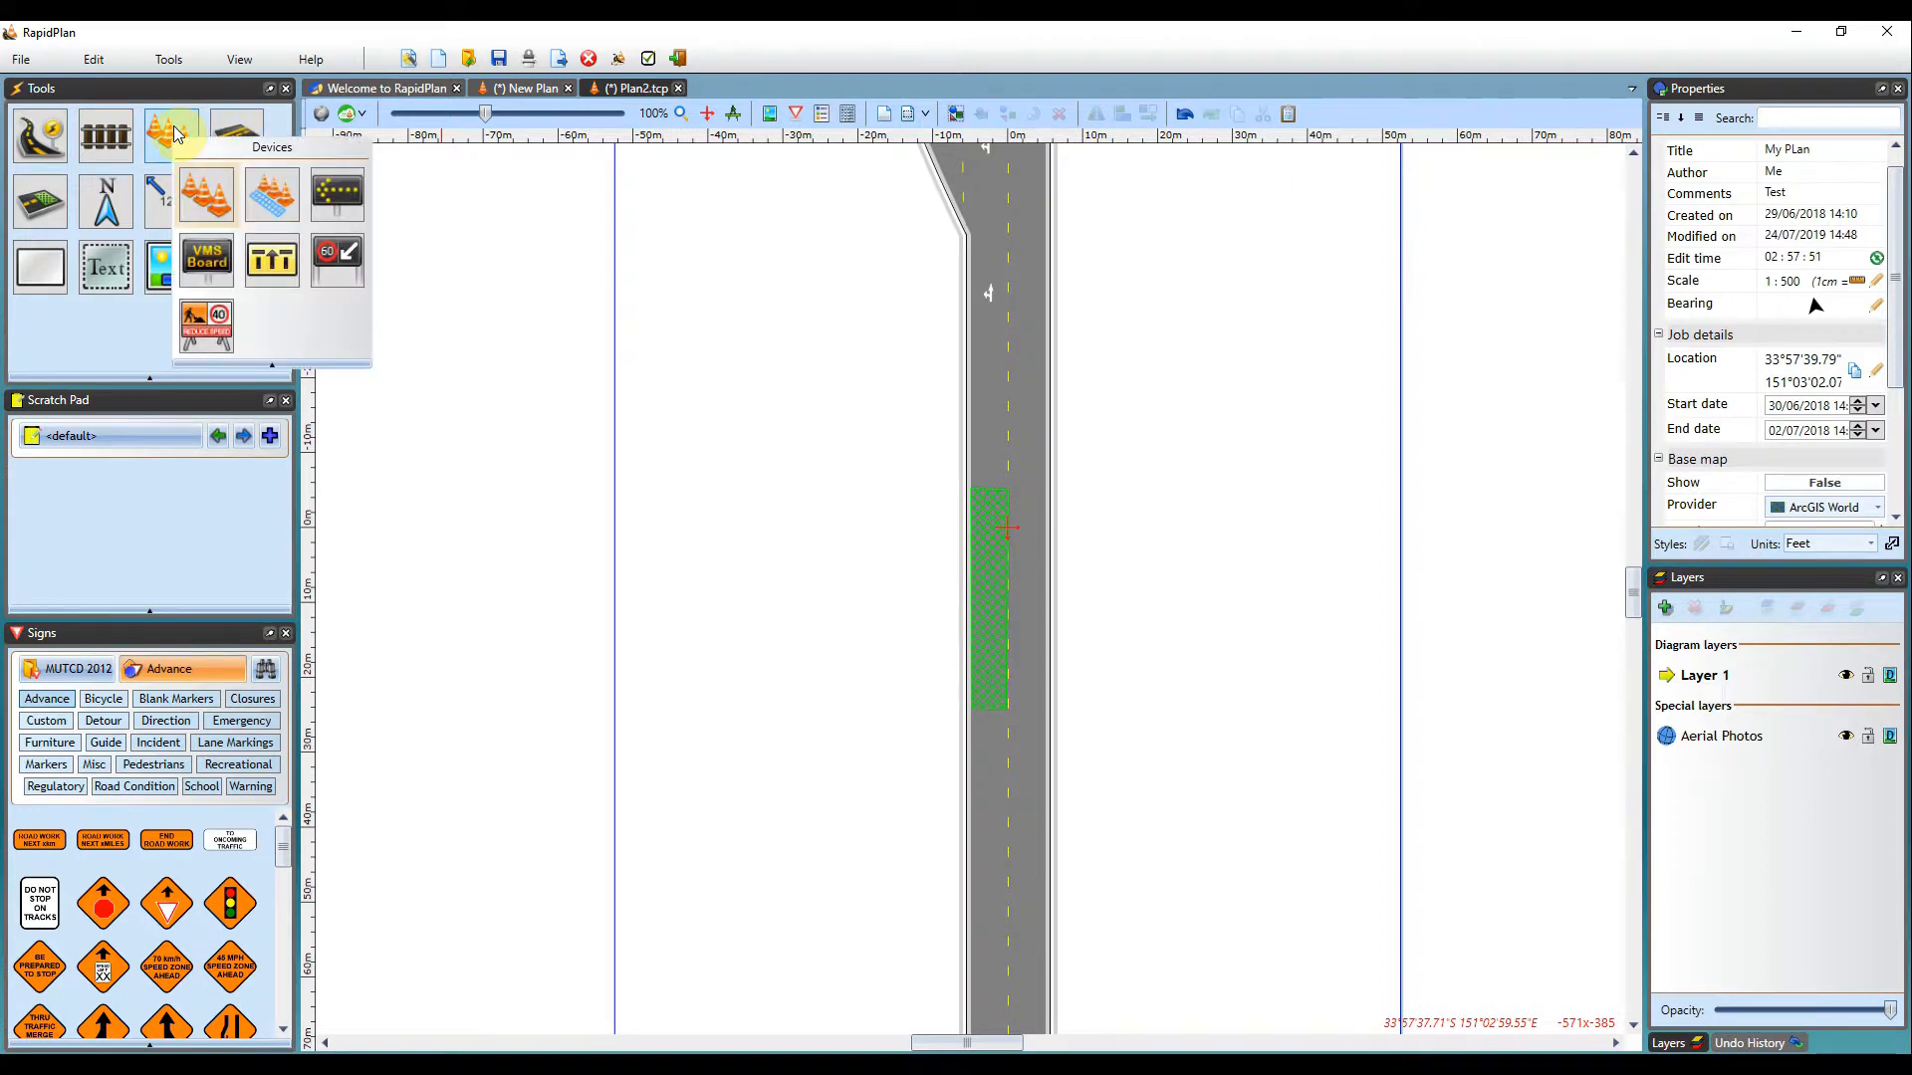
pyautogui.click(209, 204)
pyautogui.moveTo(719, 378)
pyautogui.mouseDown()
pyautogui.moveTo(721, 767)
pyautogui.moveTo(826, 546)
pyautogui.mouseUp()
pyautogui.rightClick(829, 543)
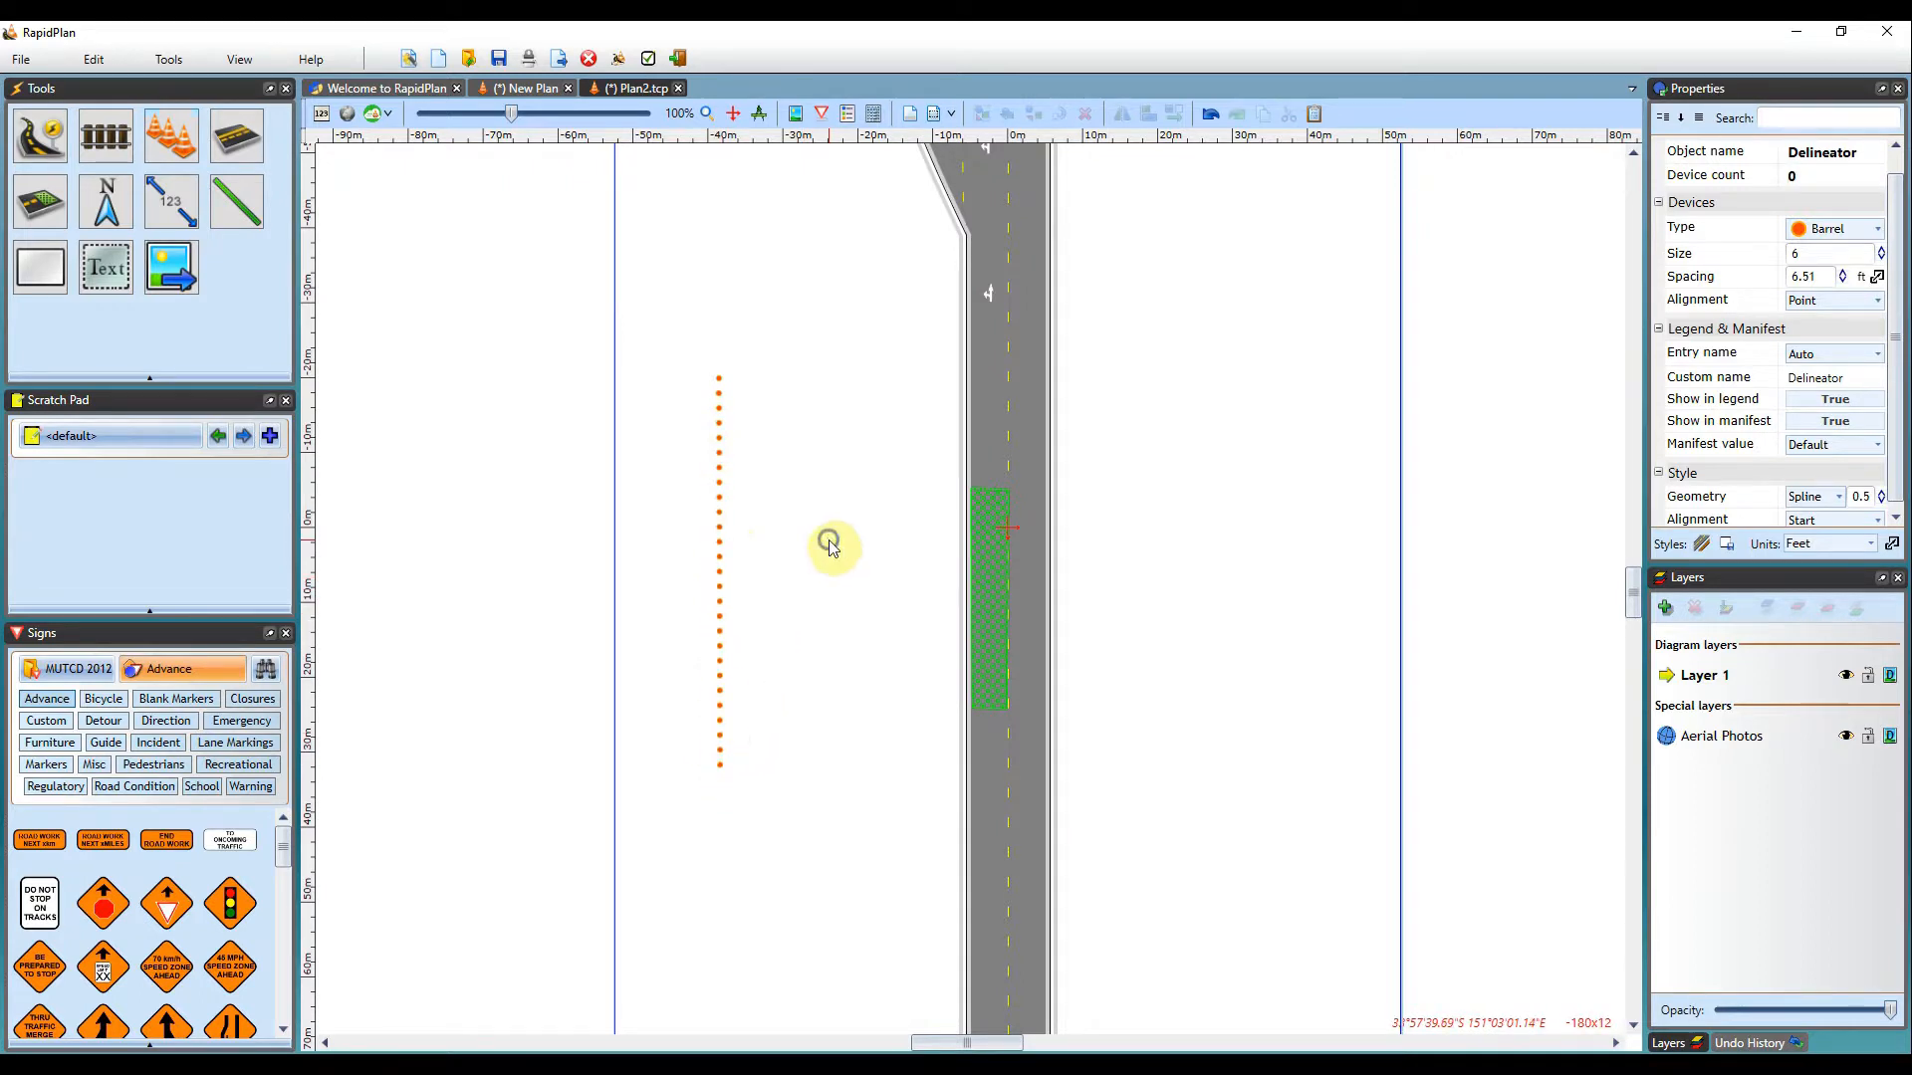
pyautogui.rightClick(832, 543)
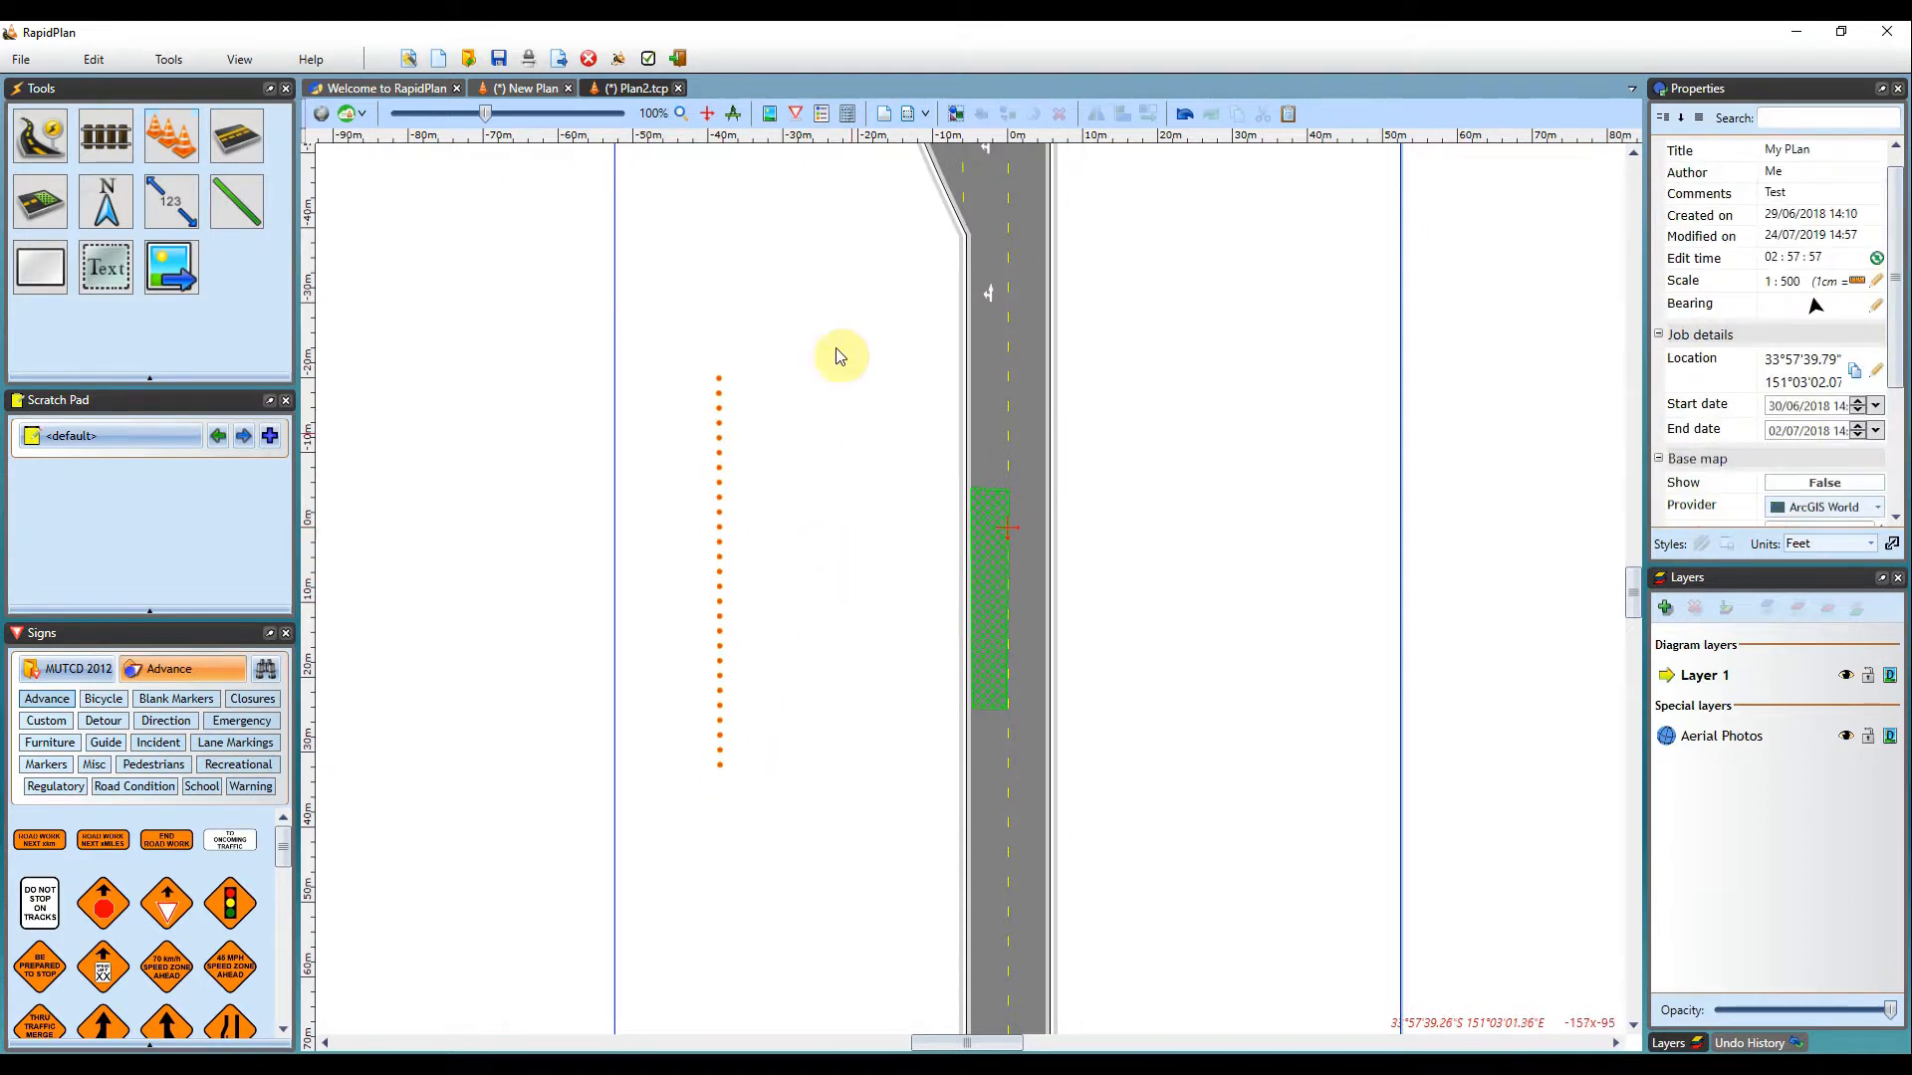
# Change the delineator line's device type to Cone, with size 12 and spacing 20 ft
pyautogui.click(720, 415)
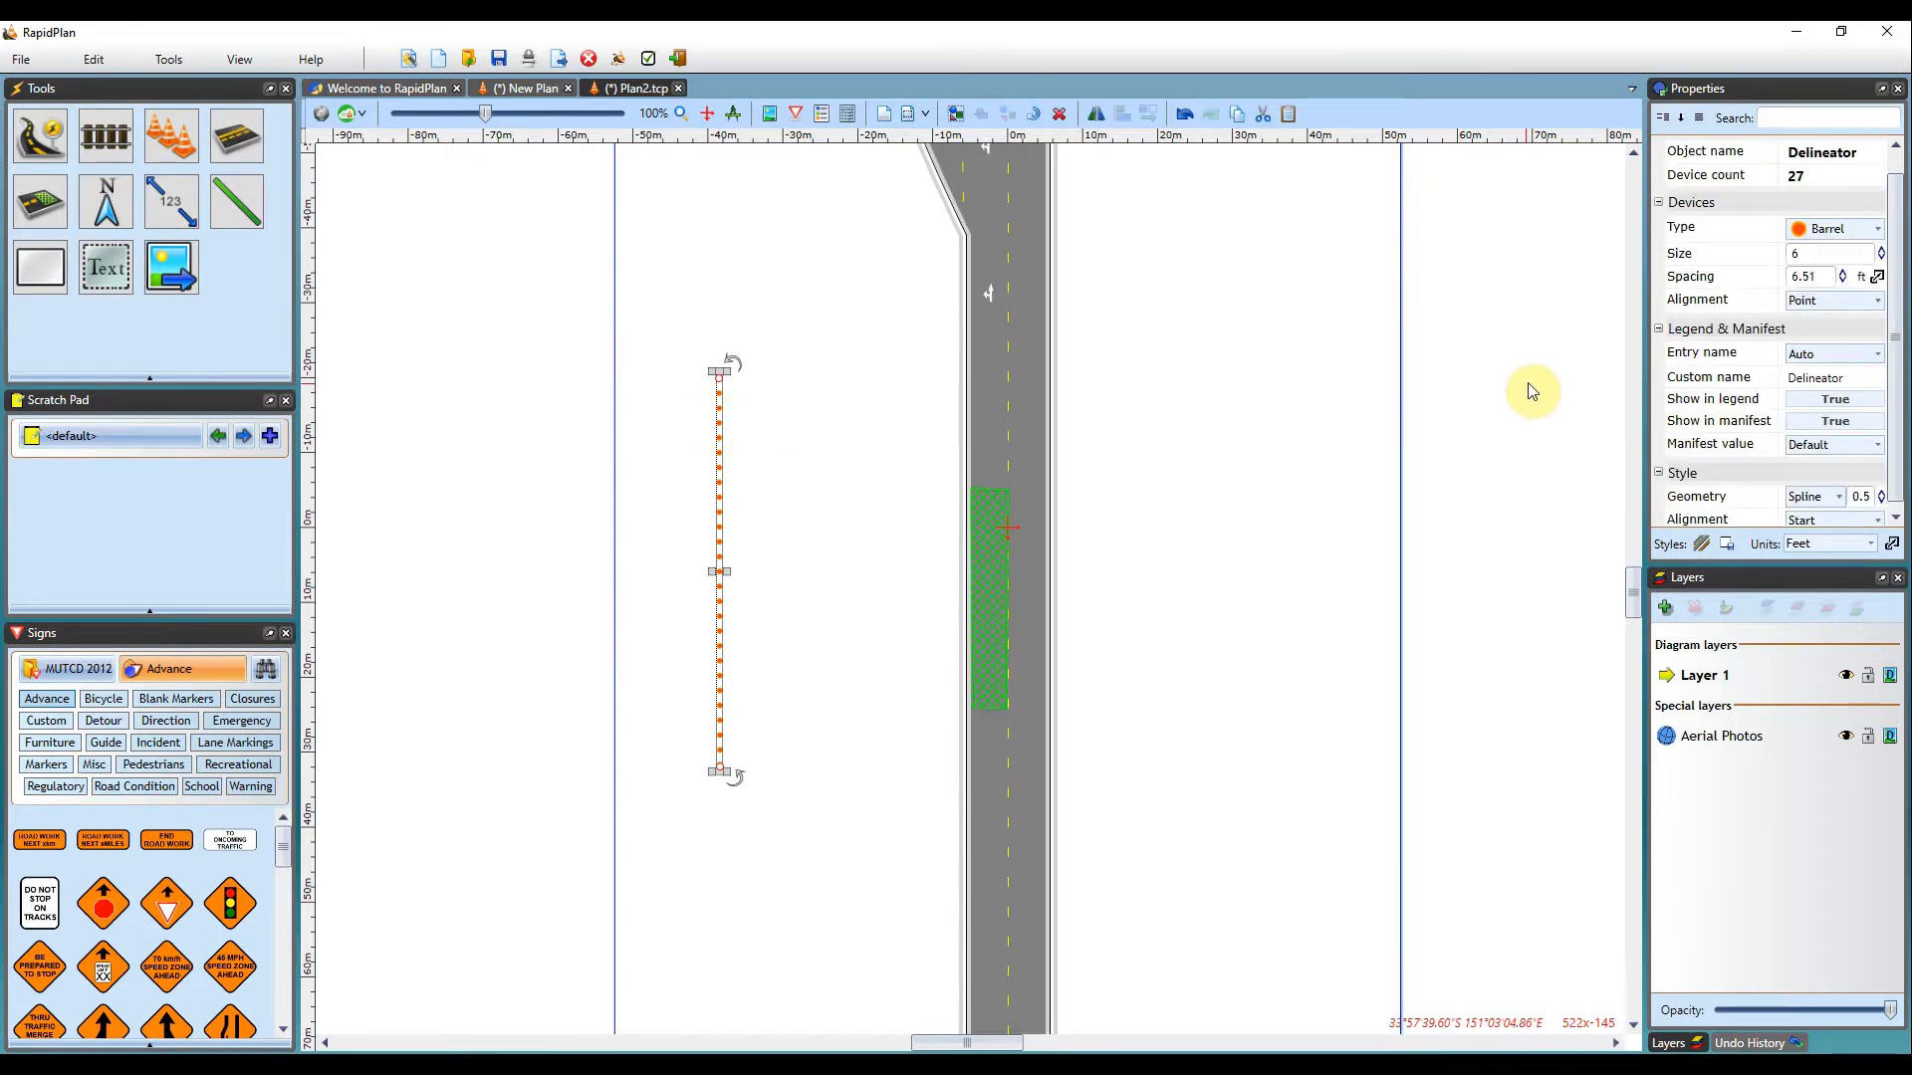
pyautogui.scroll(1, 1901, 299)
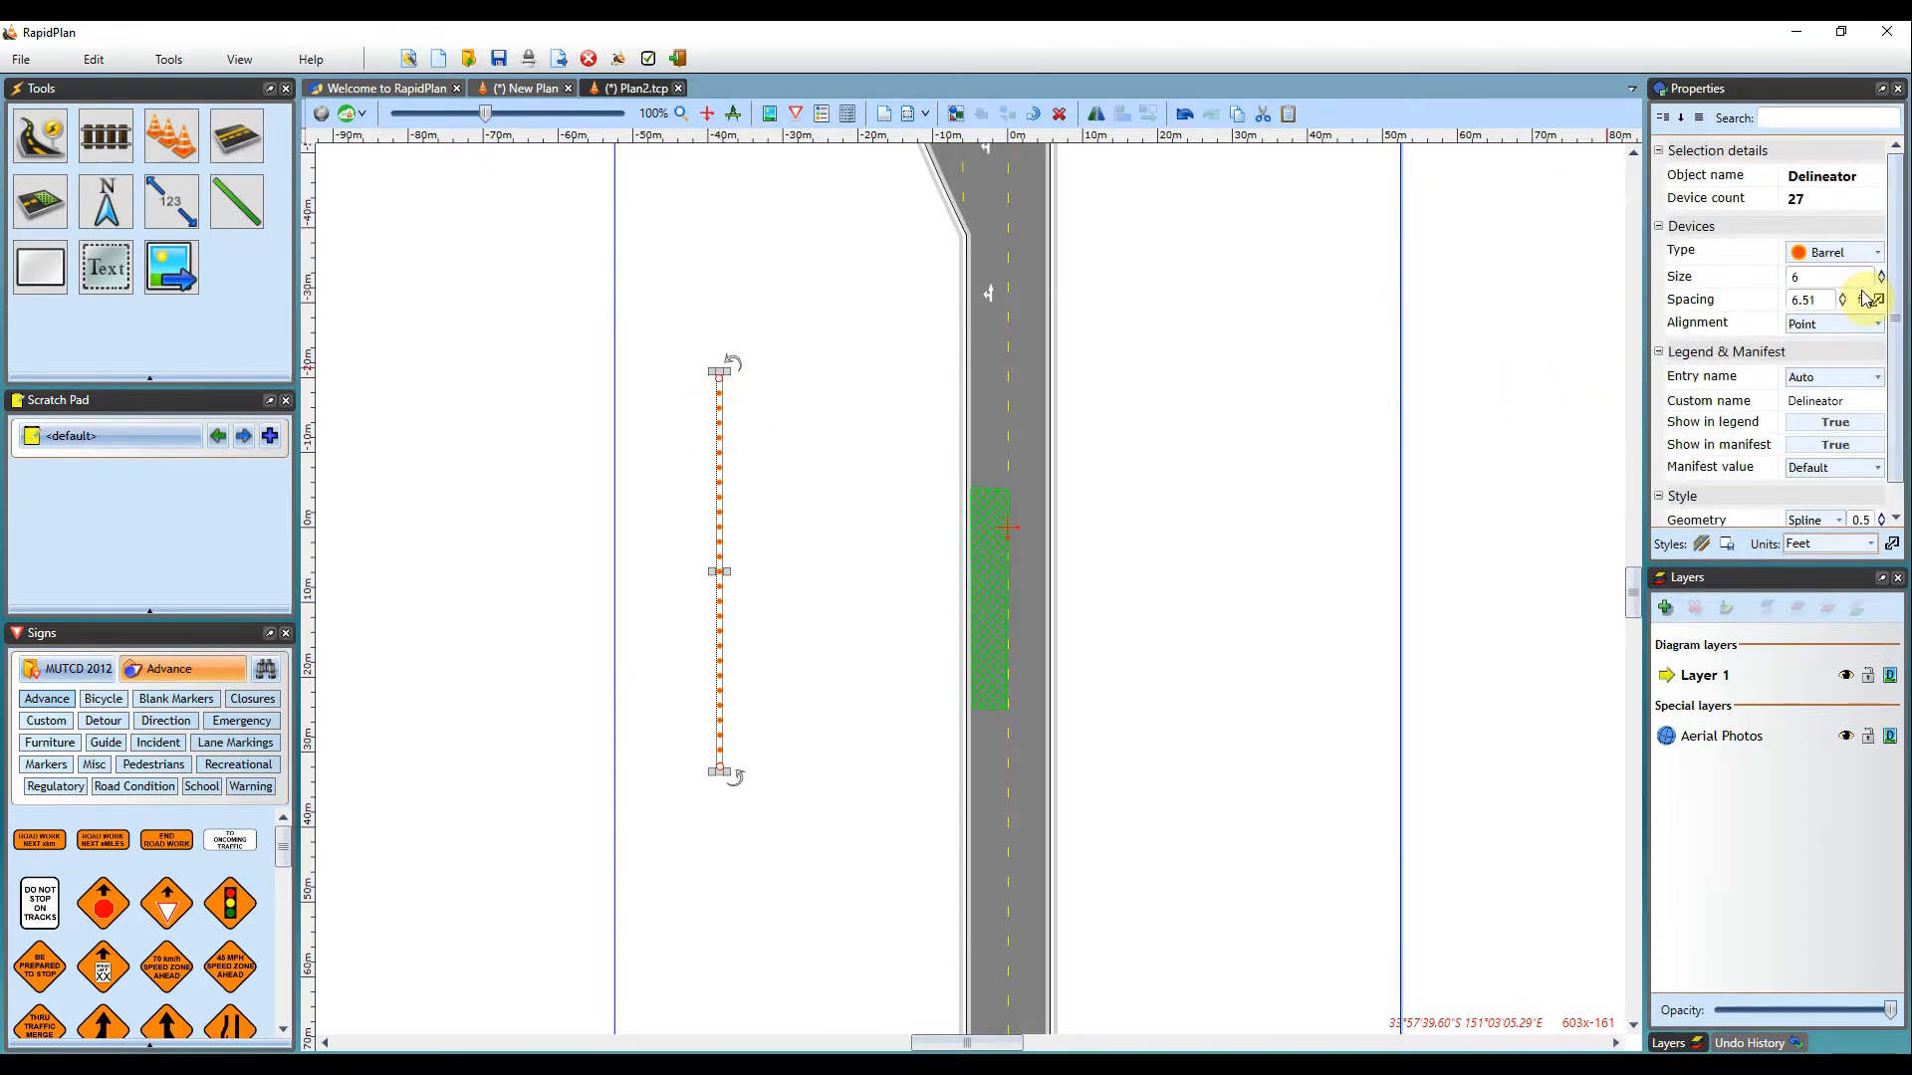
pyautogui.click(1862, 252)
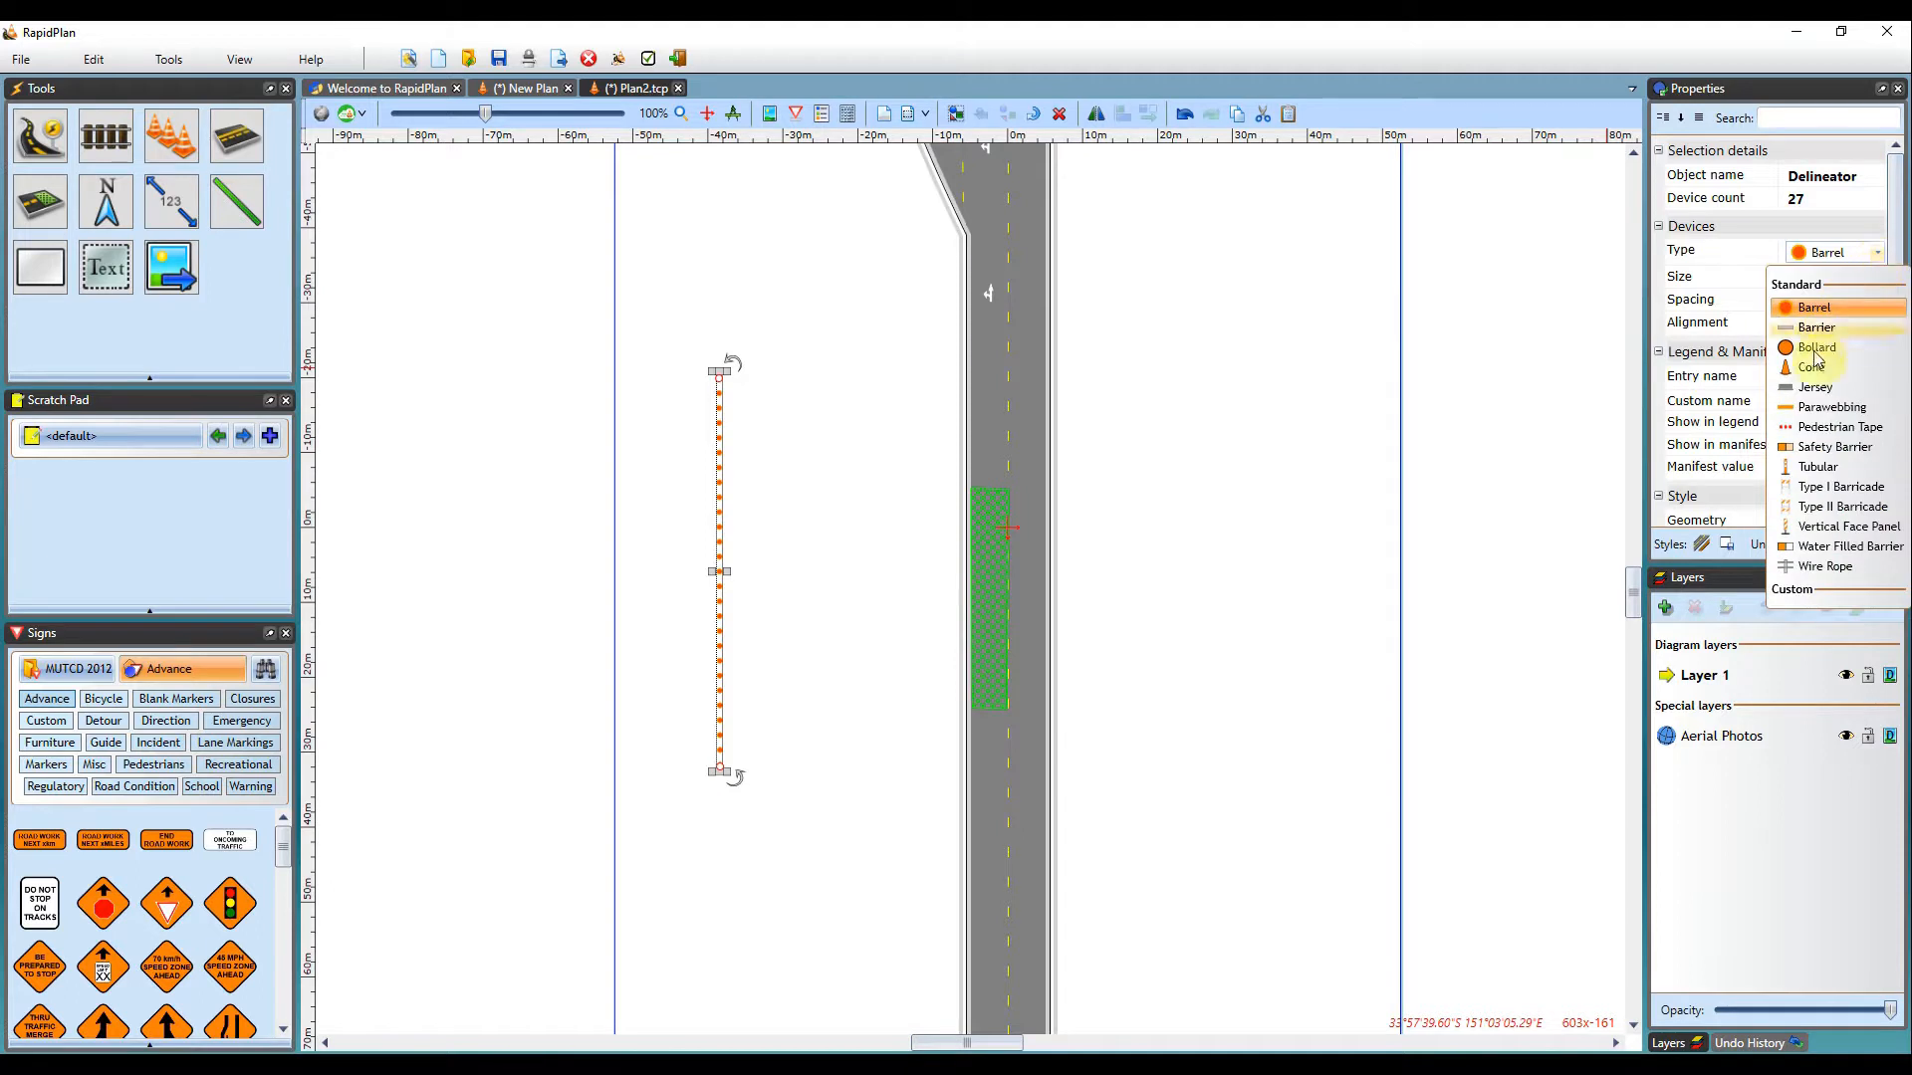
pyautogui.click(1812, 370)
pyautogui.click(1839, 277)
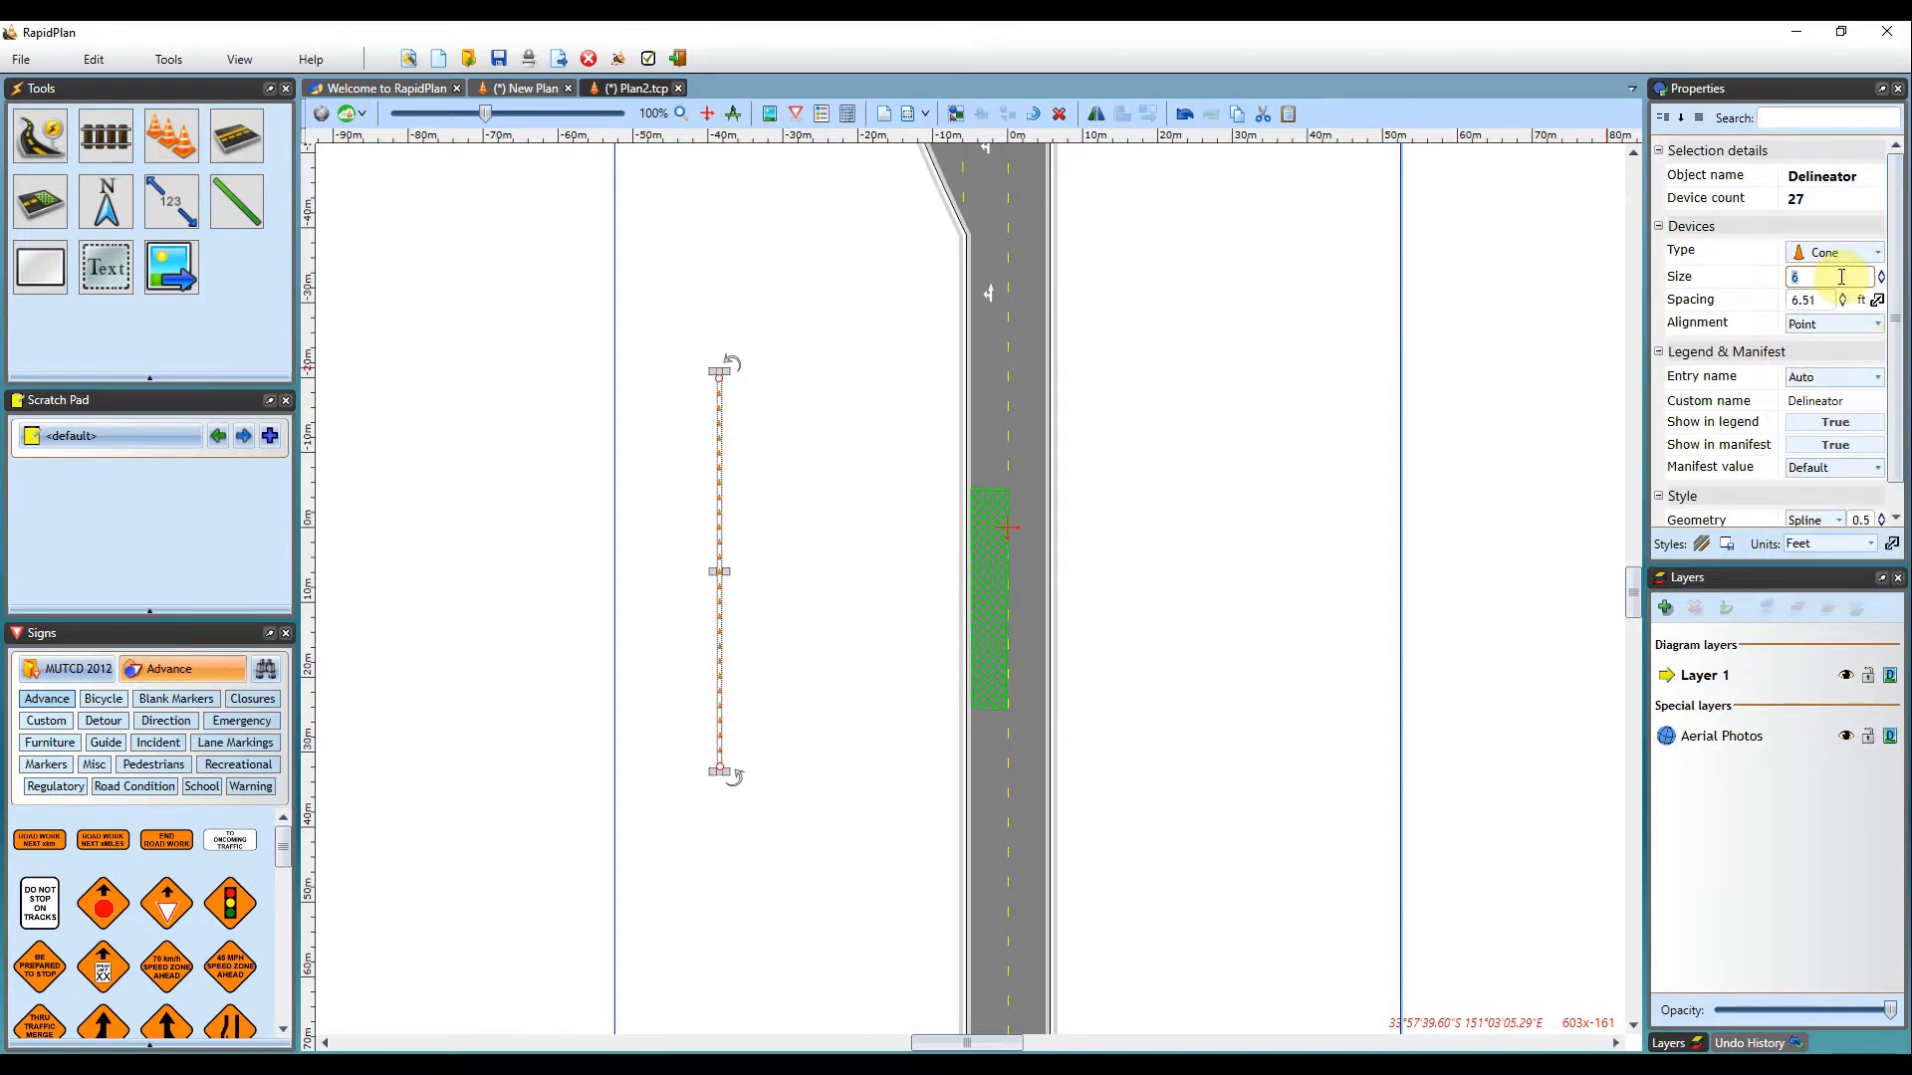
pyautogui.write('12')
pyautogui.click(1798, 300)
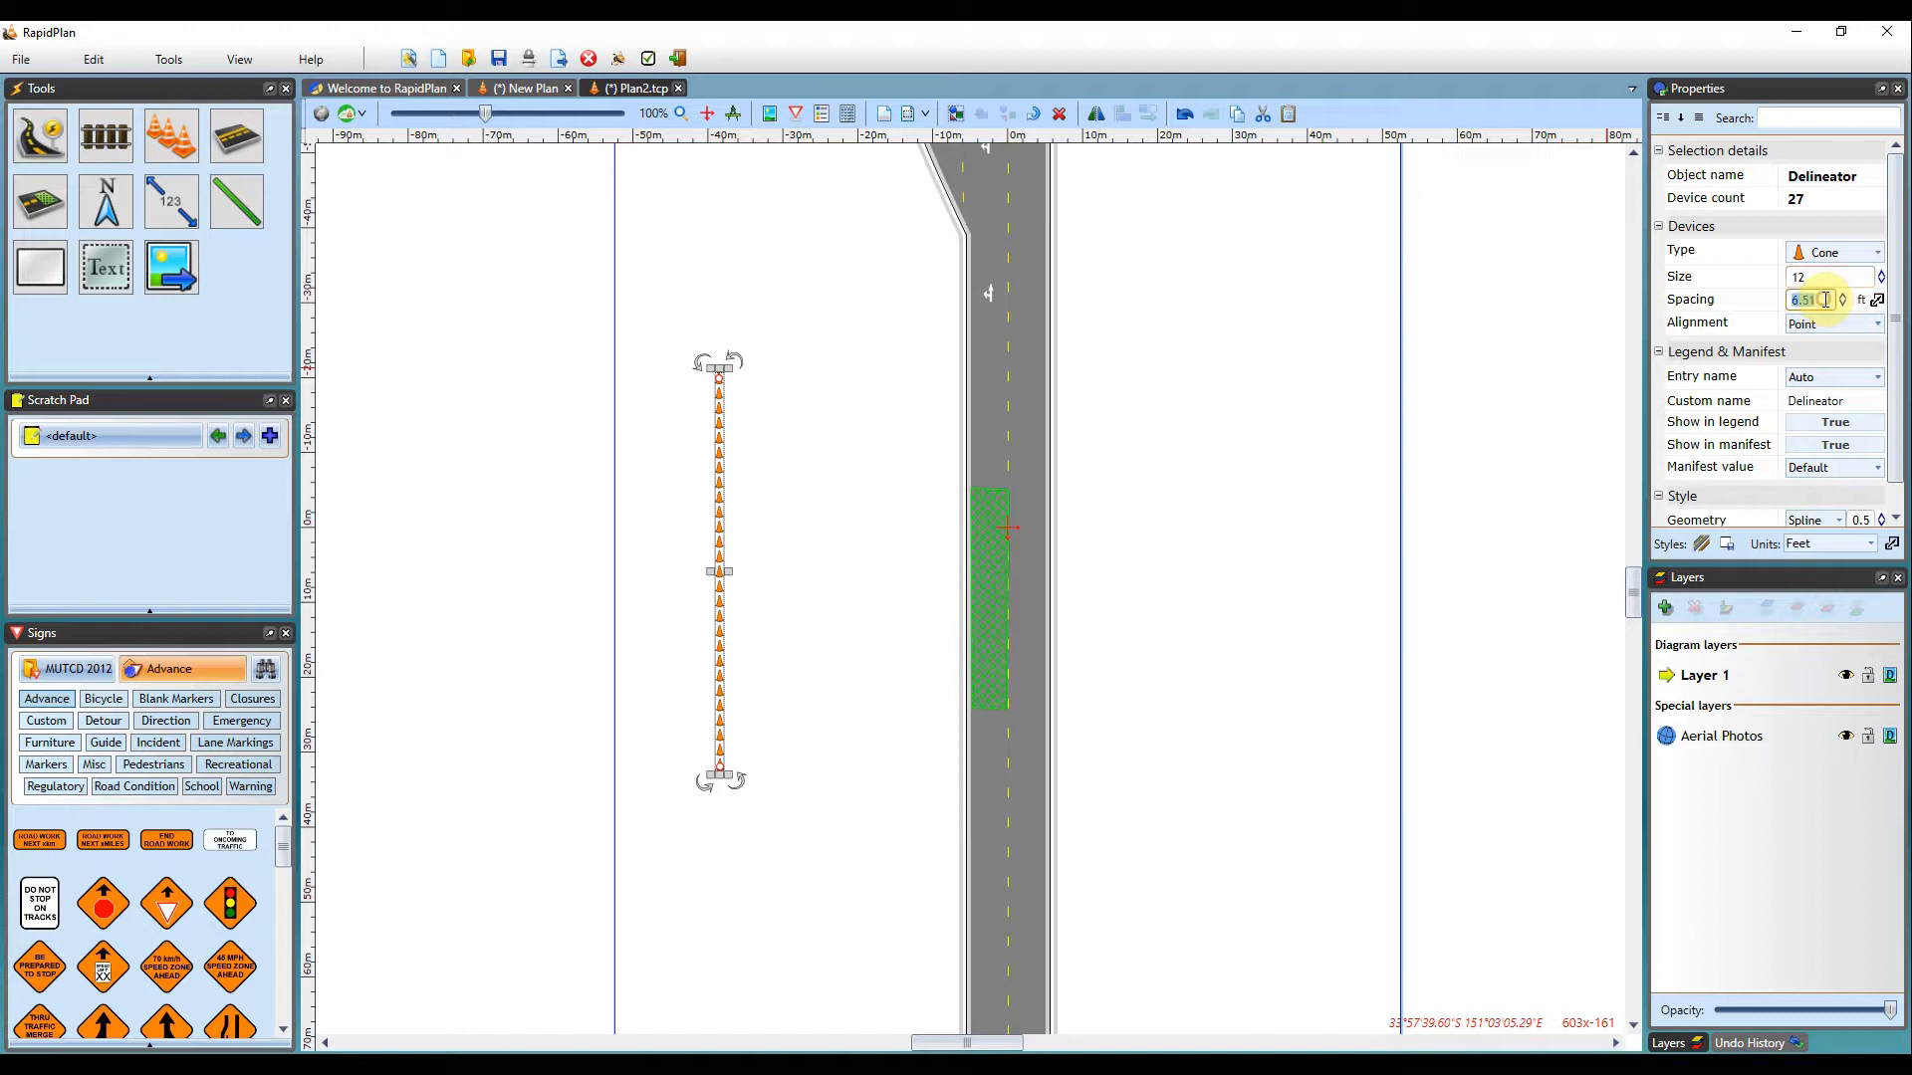
pyautogui.write('10')
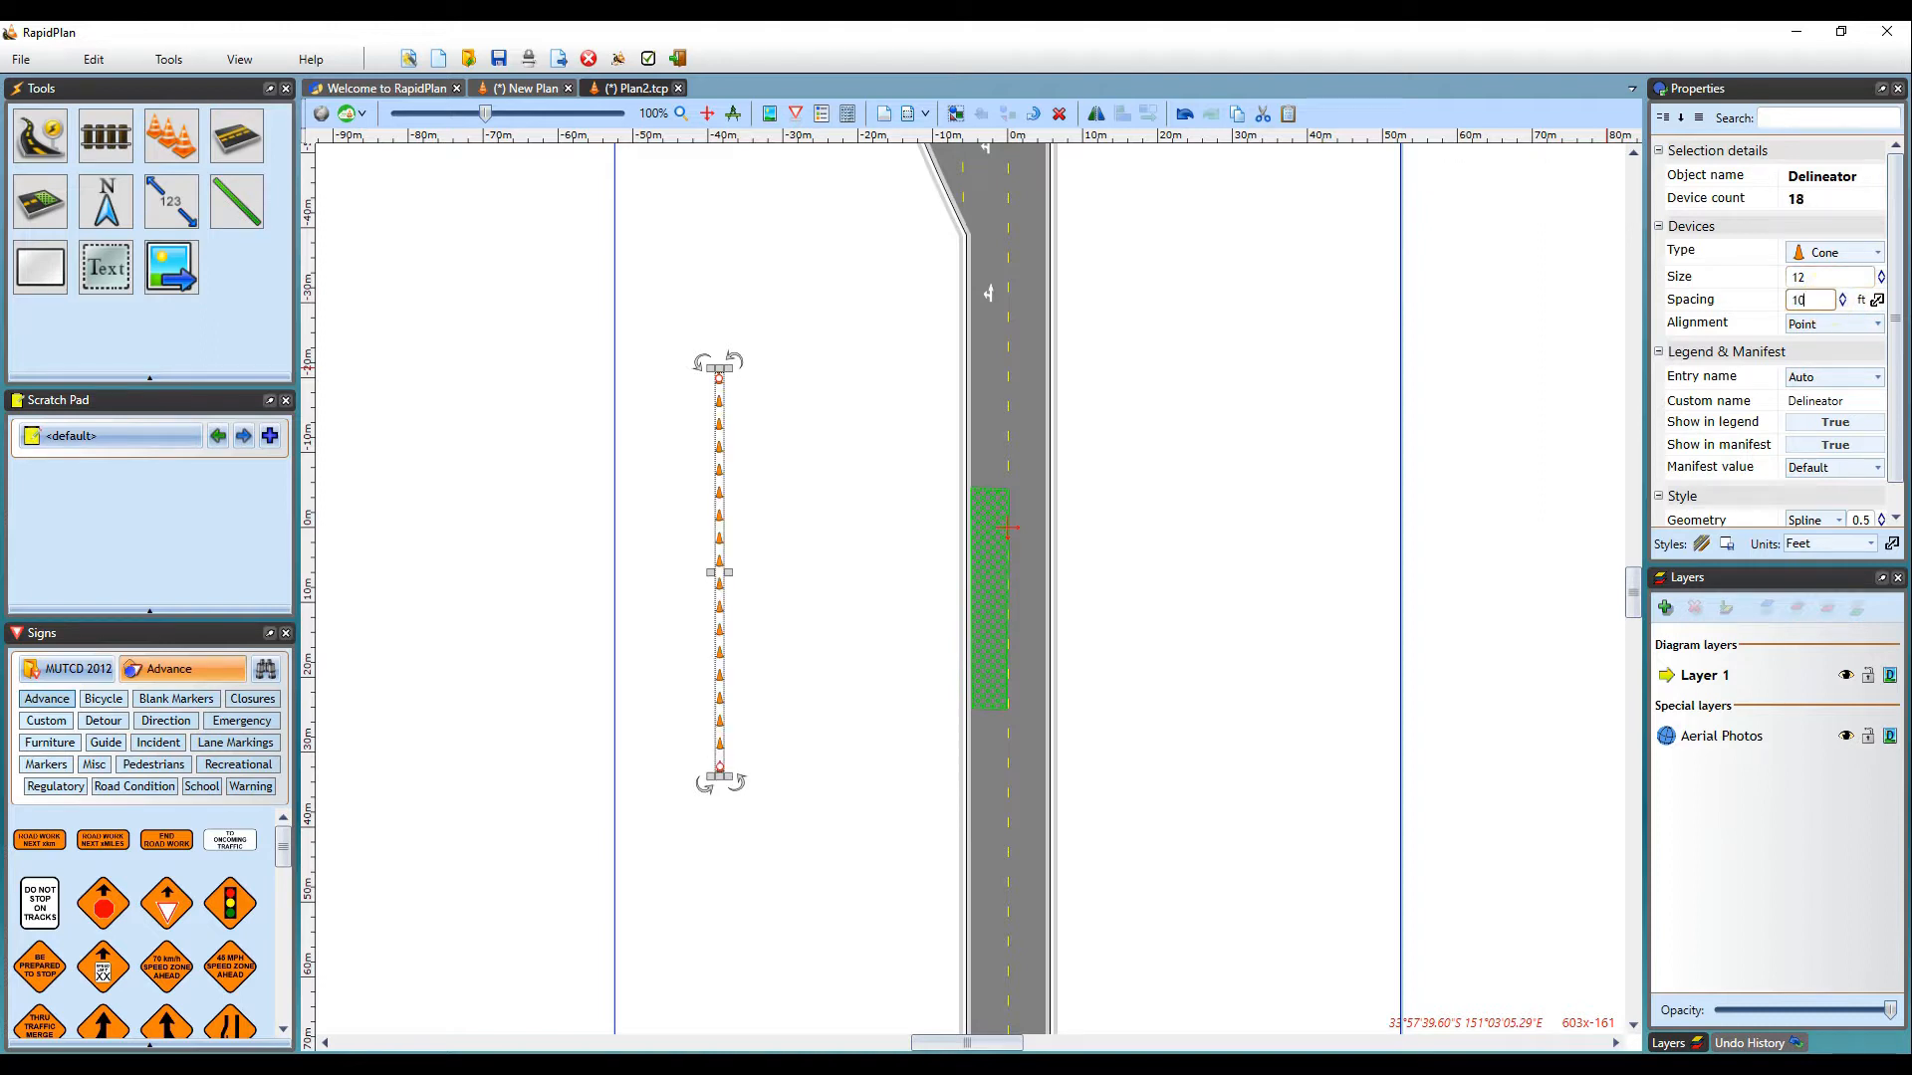
pyautogui.doubleClick(1820, 303)
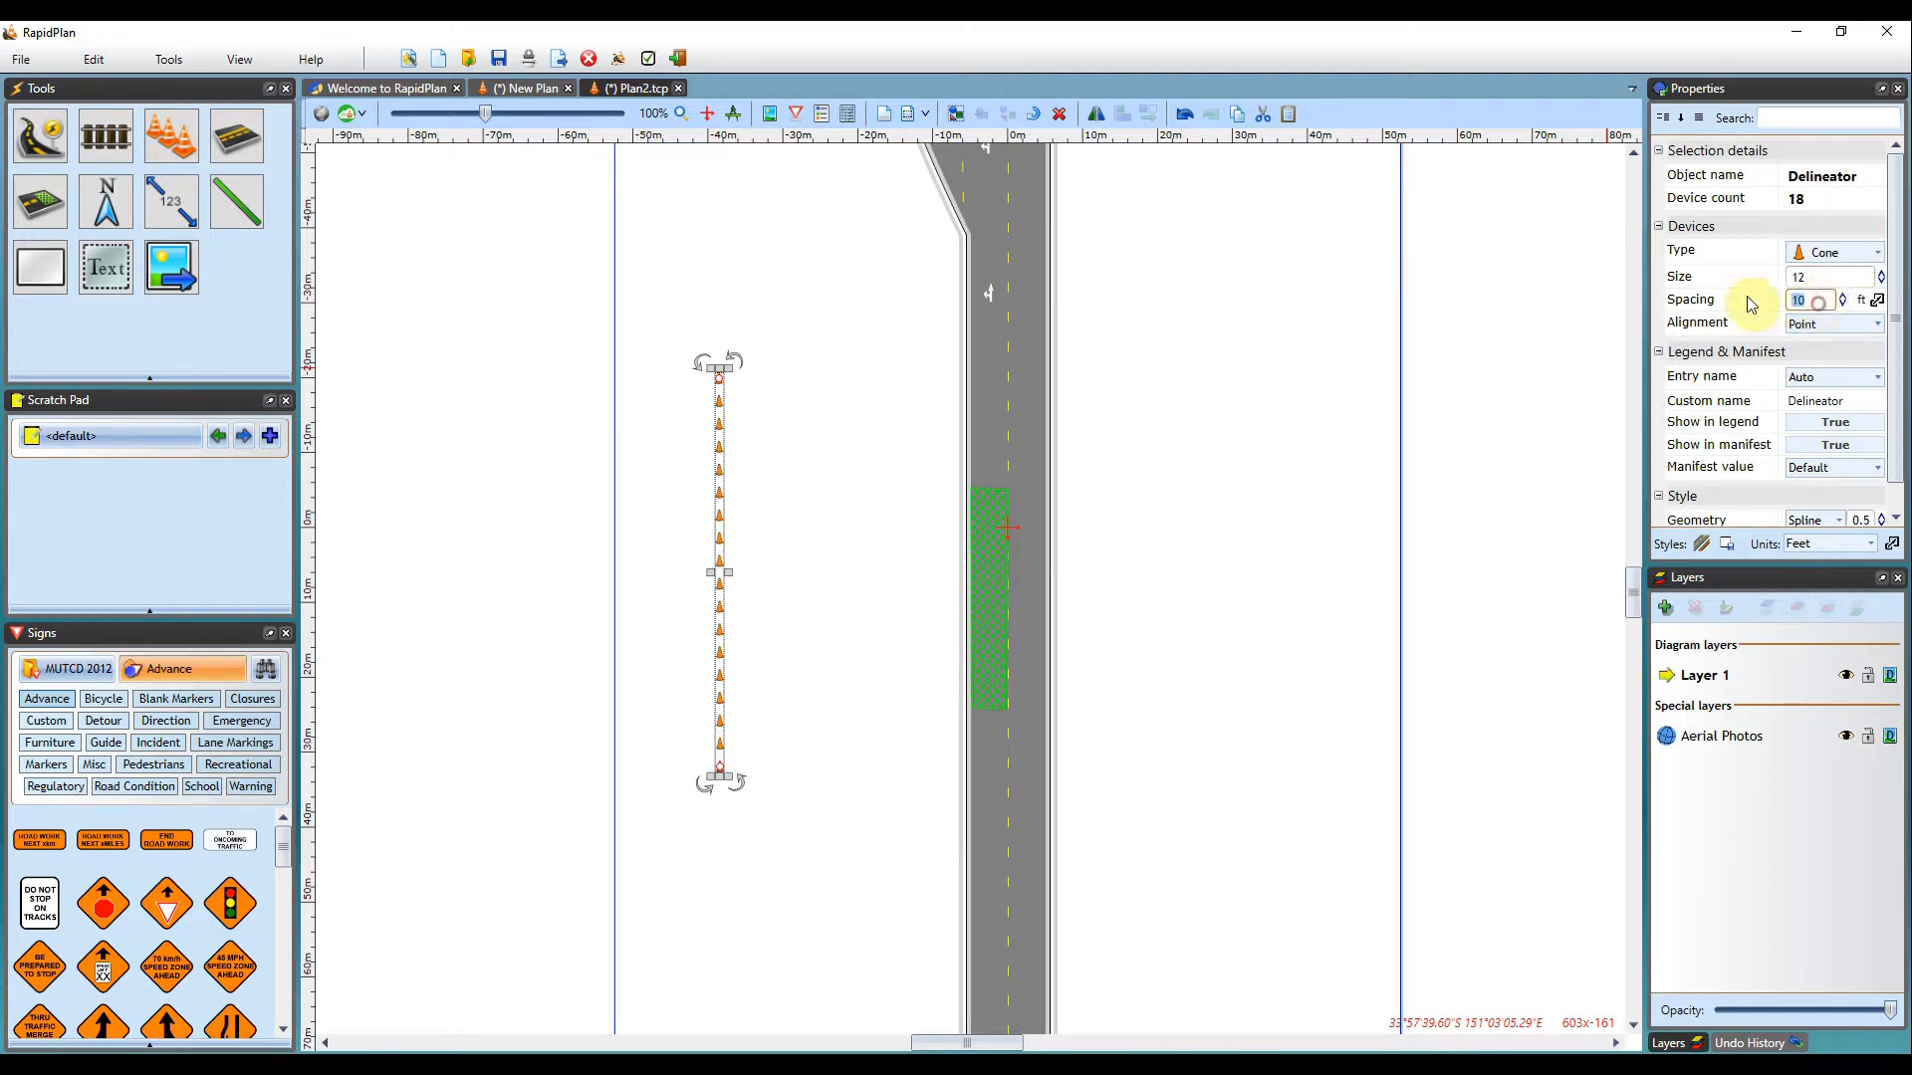
pyautogui.write('20')
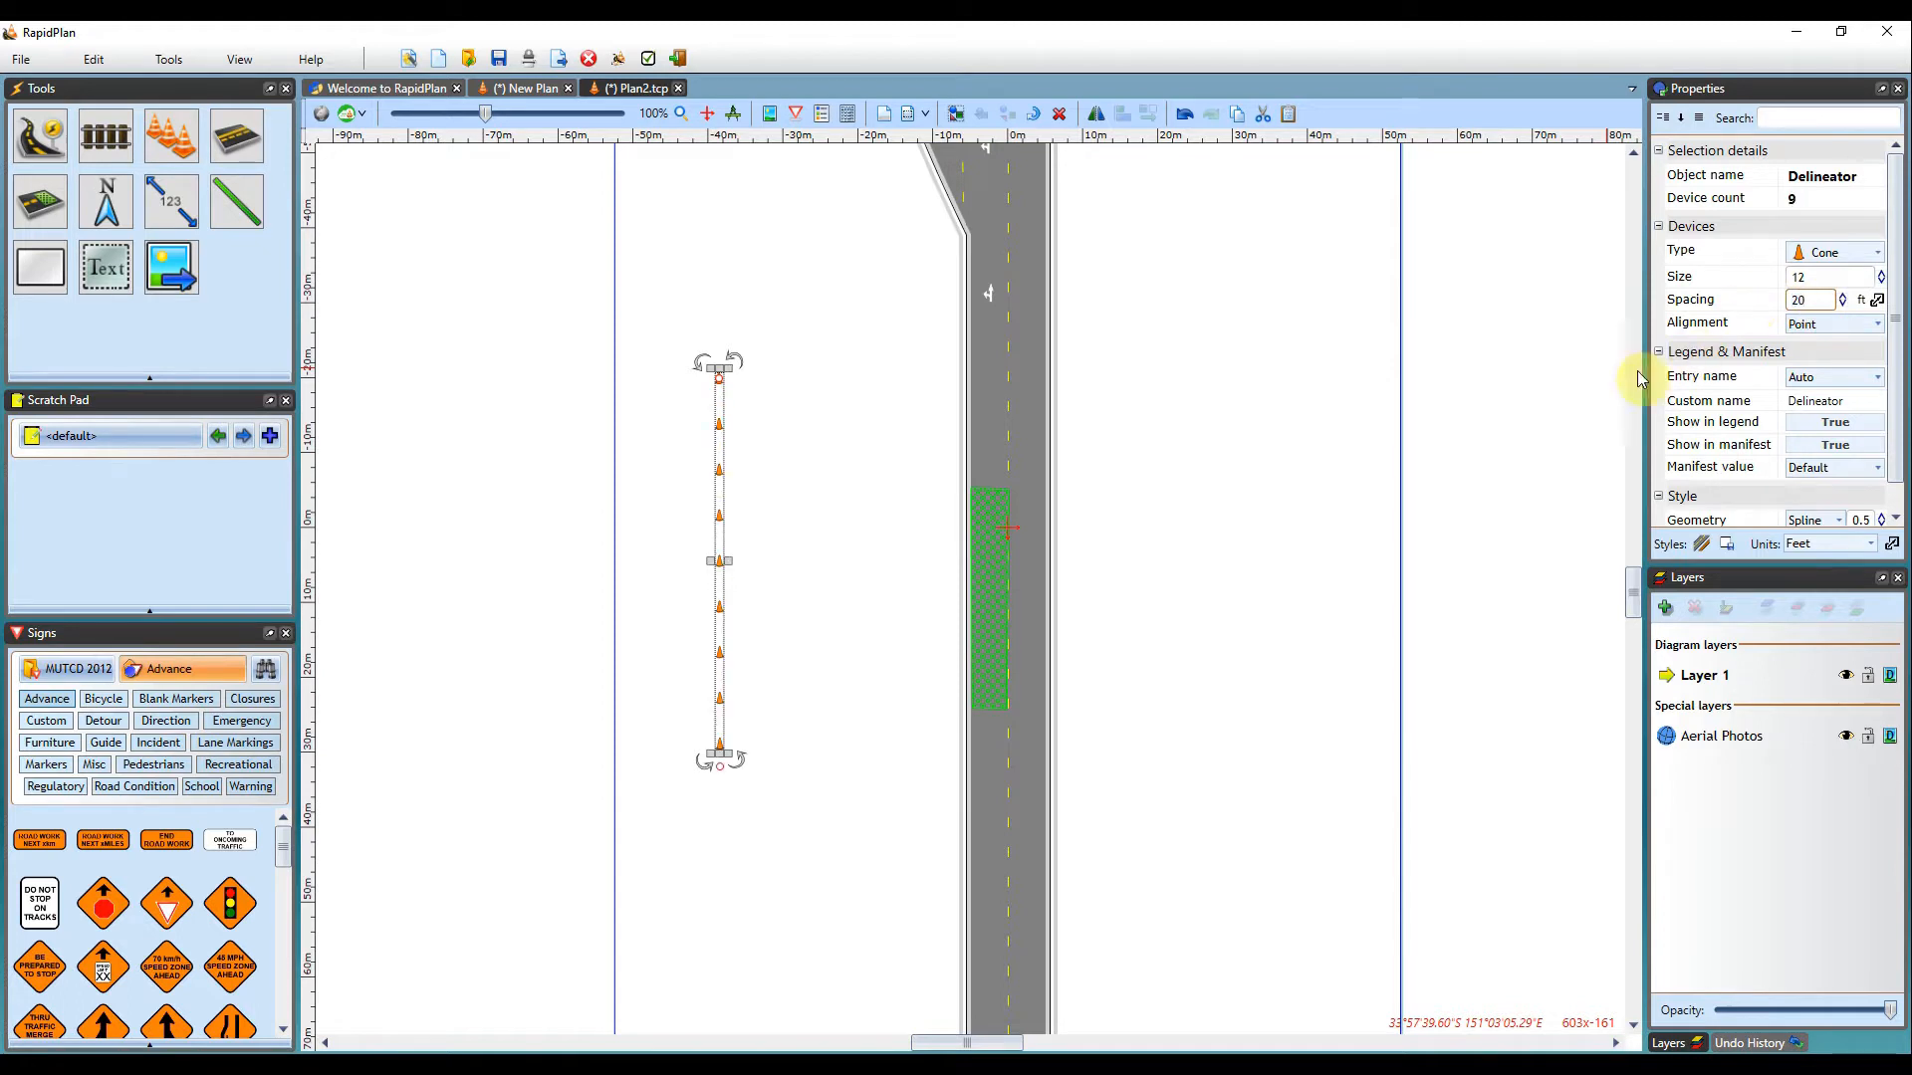
# Nudge the cone line slightly up and save its properties as the default delineator style
pyautogui.click(734, 469)
pyautogui.moveTo(717, 483); pyautogui.dragTo(719, 475)
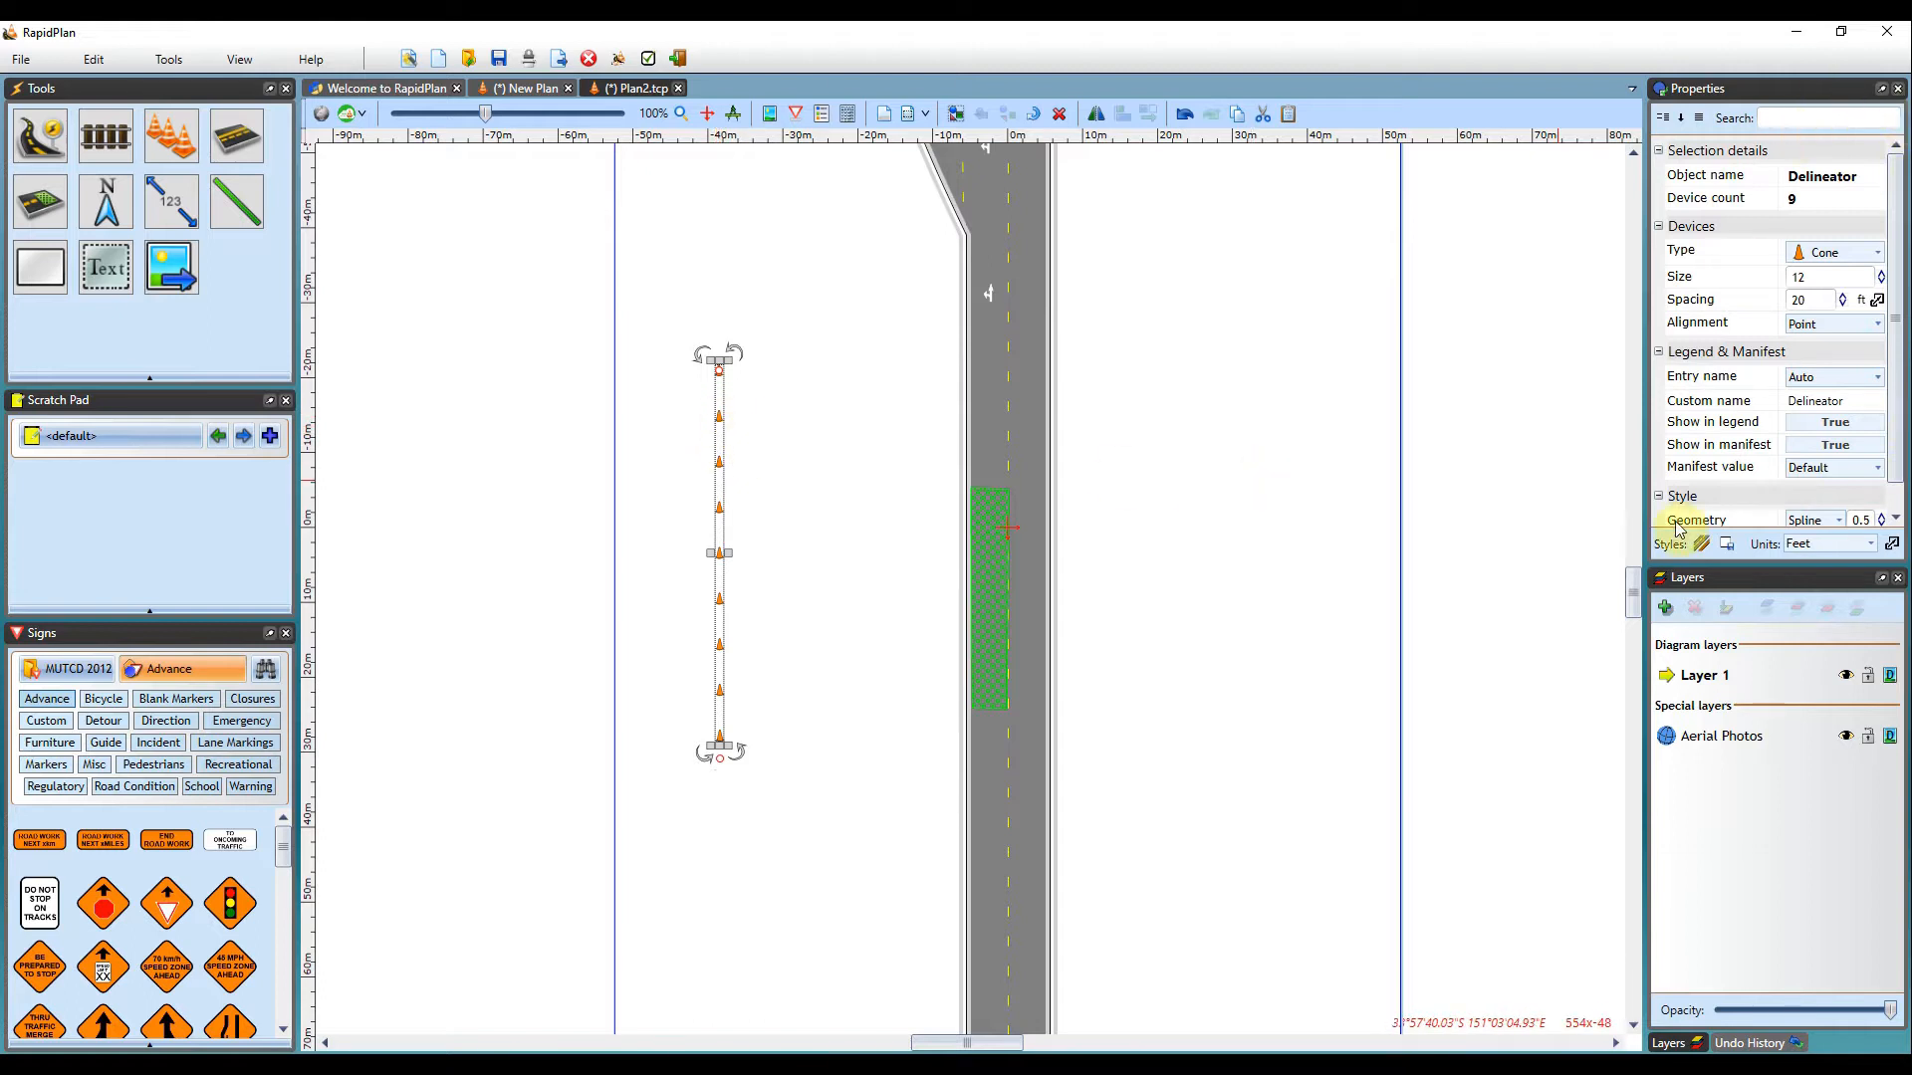
pyautogui.click(1730, 548)
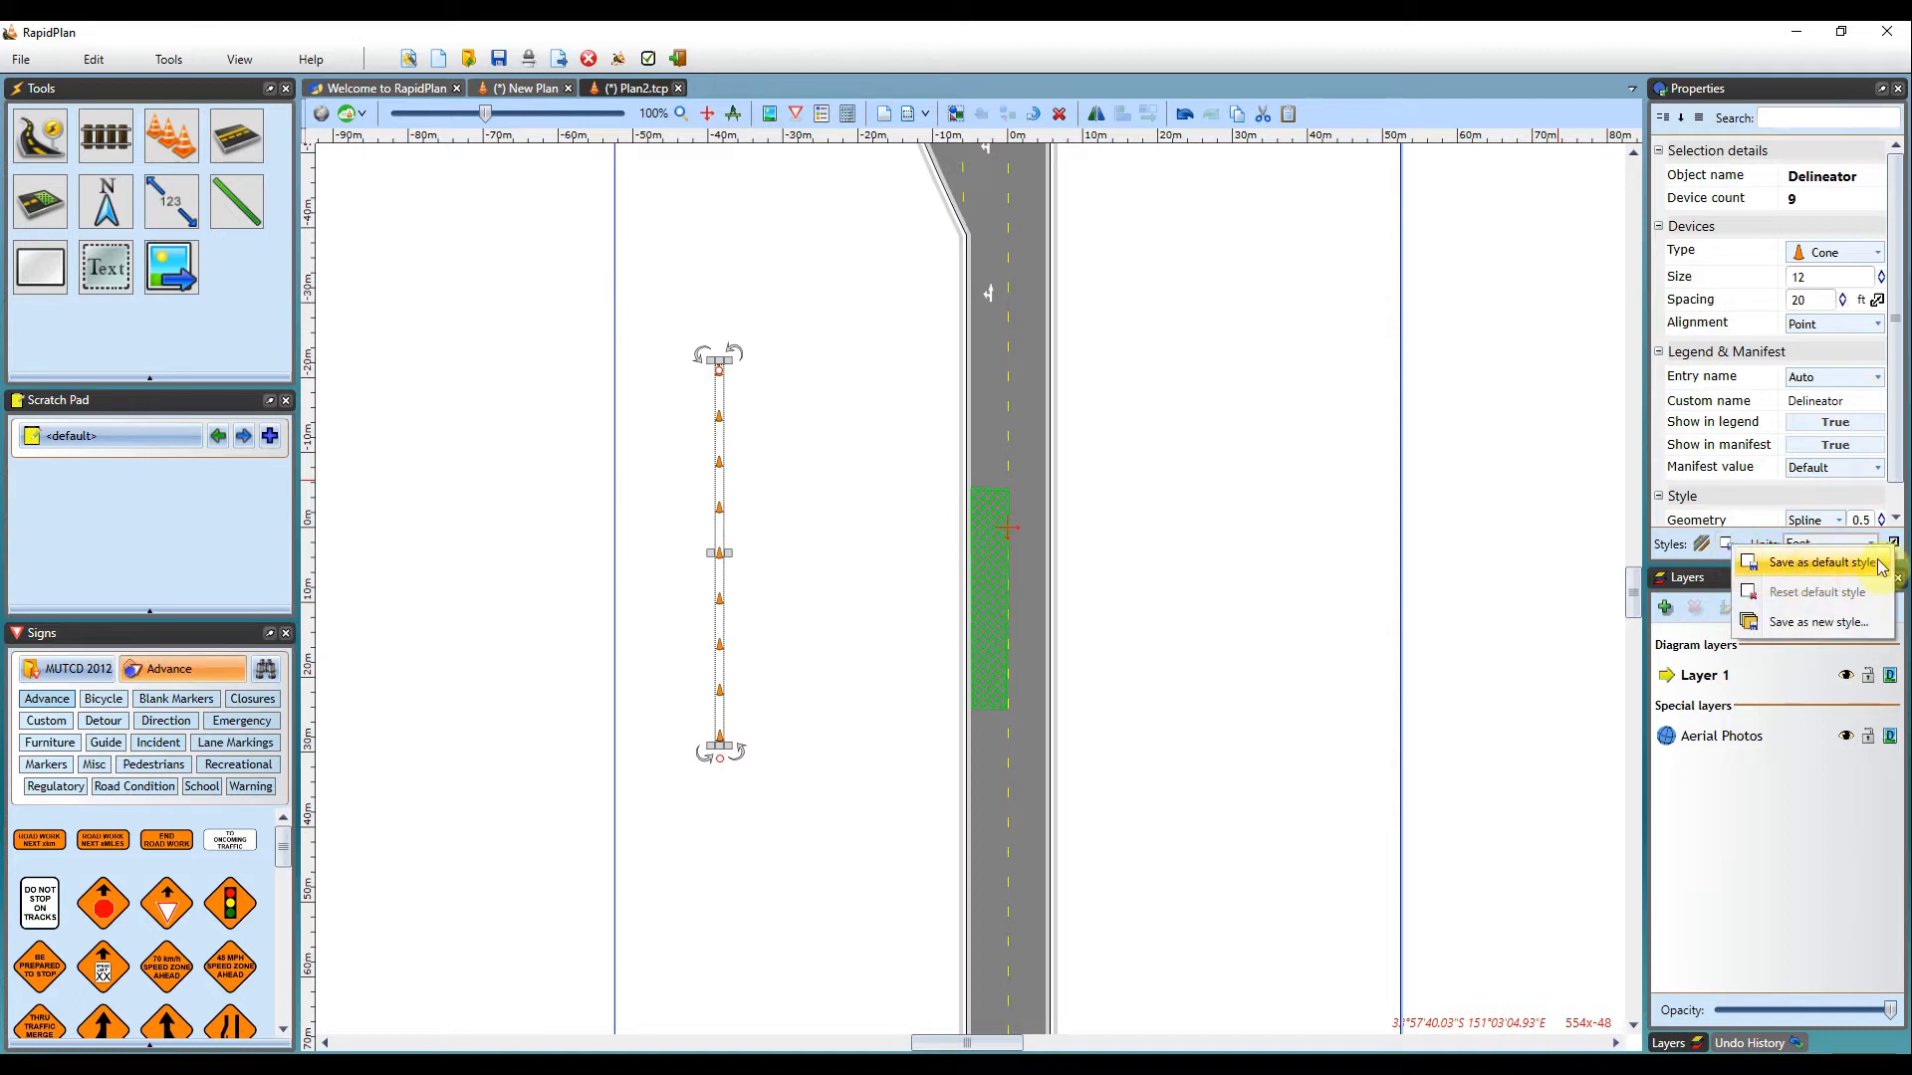
pyautogui.click(1771, 565)
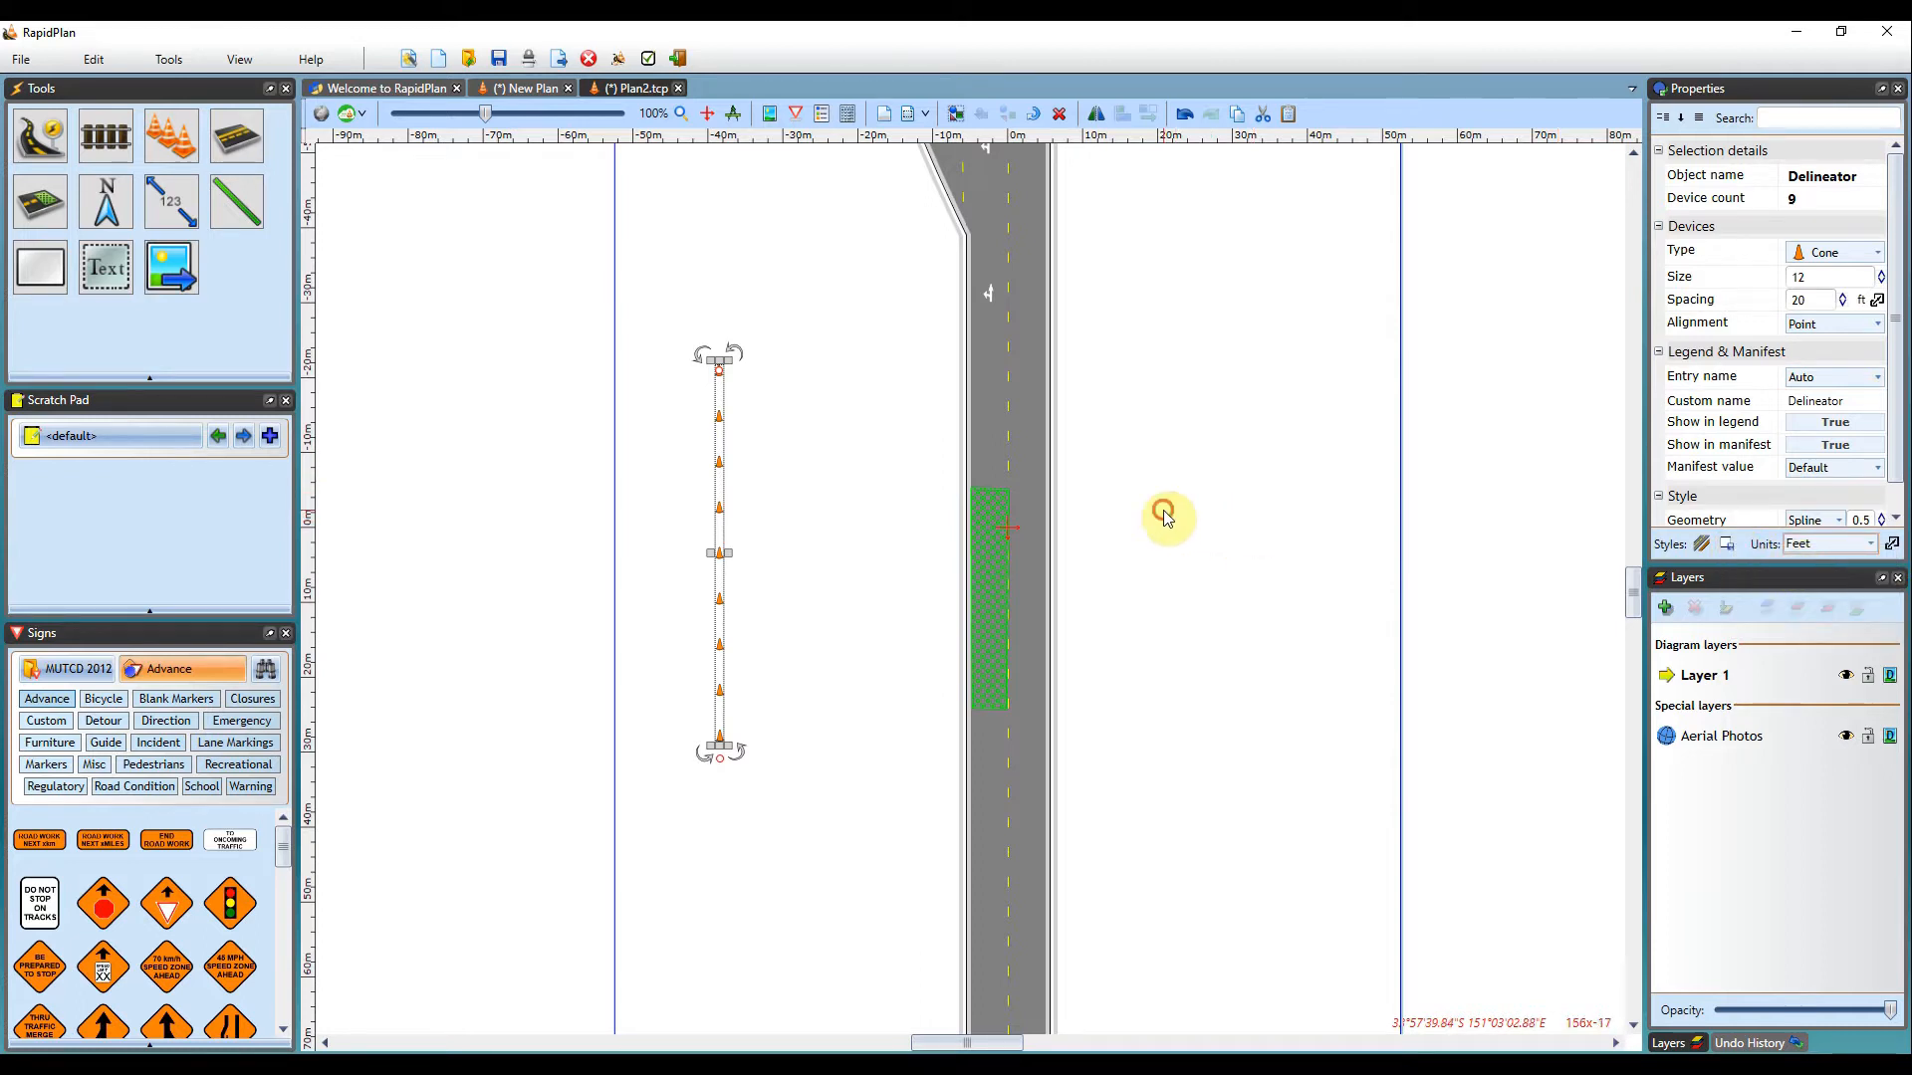
# Move the cone line left near the page edge, and draw a second cone line about 75 m long between it and the road
pyautogui.click(719, 463)
pyautogui.click(719, 463)
pyautogui.moveTo(719, 463); pyautogui.dragTo(634, 463)
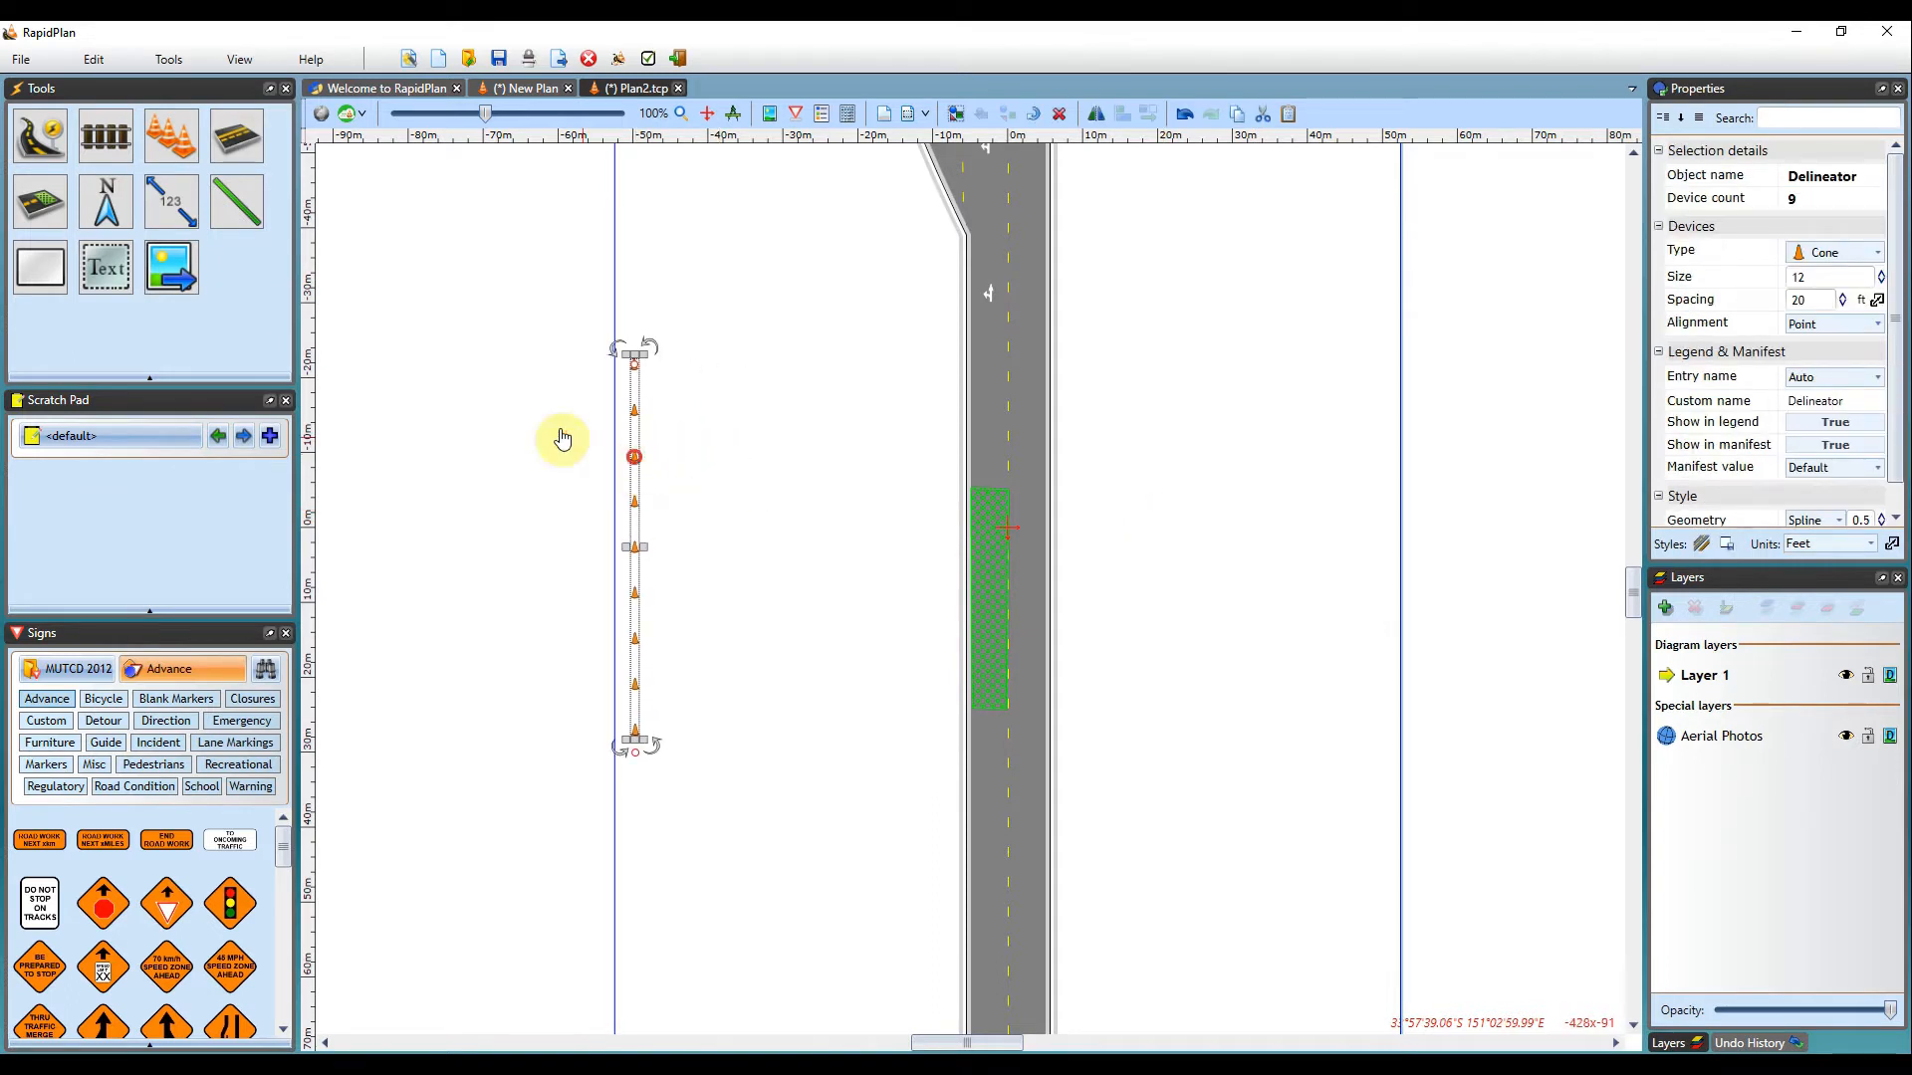
pyautogui.click(172, 134)
pyautogui.click(203, 191)
pyautogui.moveTo(819, 350)
pyautogui.mouseDown()
pyautogui.moveTo(840, 542)
pyautogui.moveTo(811, 677)
pyautogui.mouseUp()
pyautogui.click(801, 910)
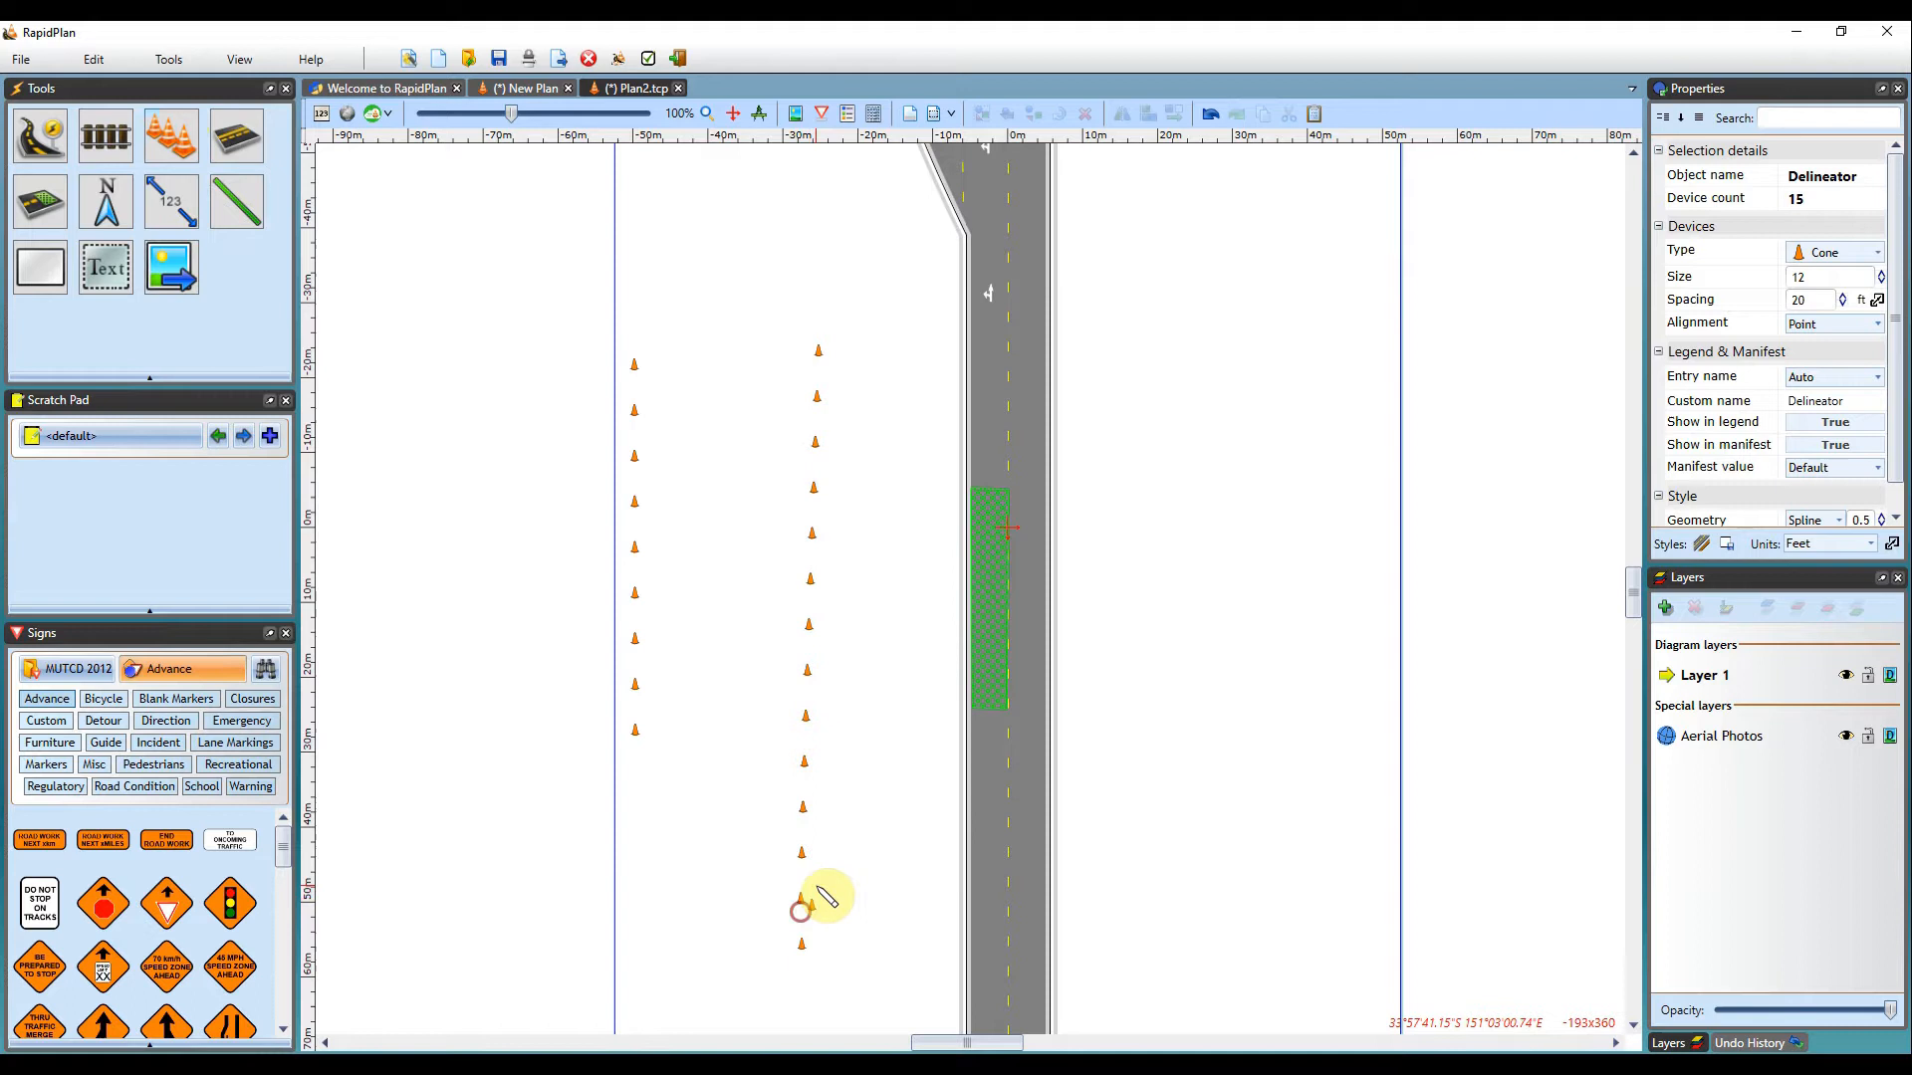
pyautogui.rightClick(1206, 445)
# Move the new cone line up and left, and delete the original shorter cone line
pyautogui.moveTo(815, 452)
pyautogui.mouseDown()
pyautogui.moveTo(810, 388)
pyautogui.moveTo(784, 429)
pyautogui.mouseUp()
pyautogui.moveTo(638, 371); pyautogui.dragTo(649, 364)
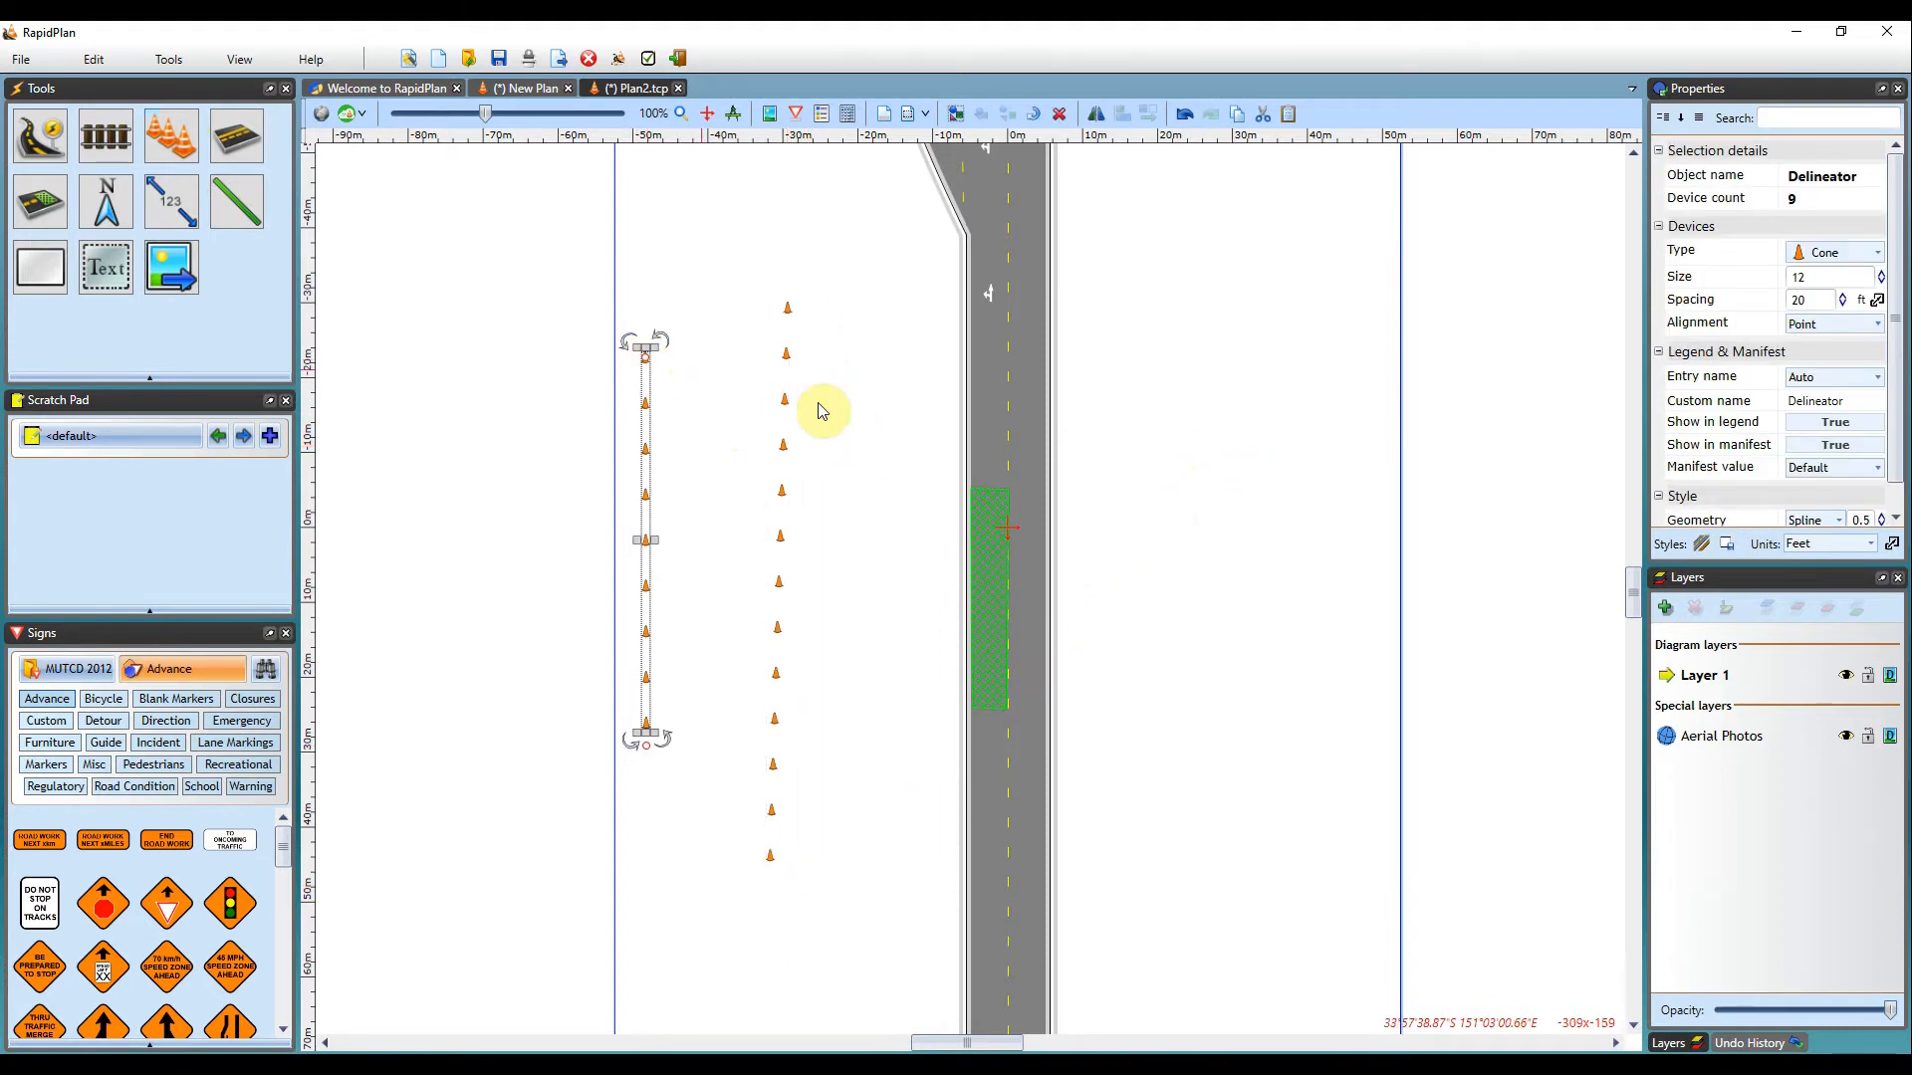
pyautogui.press('Delete')
pyautogui.click(786, 304)
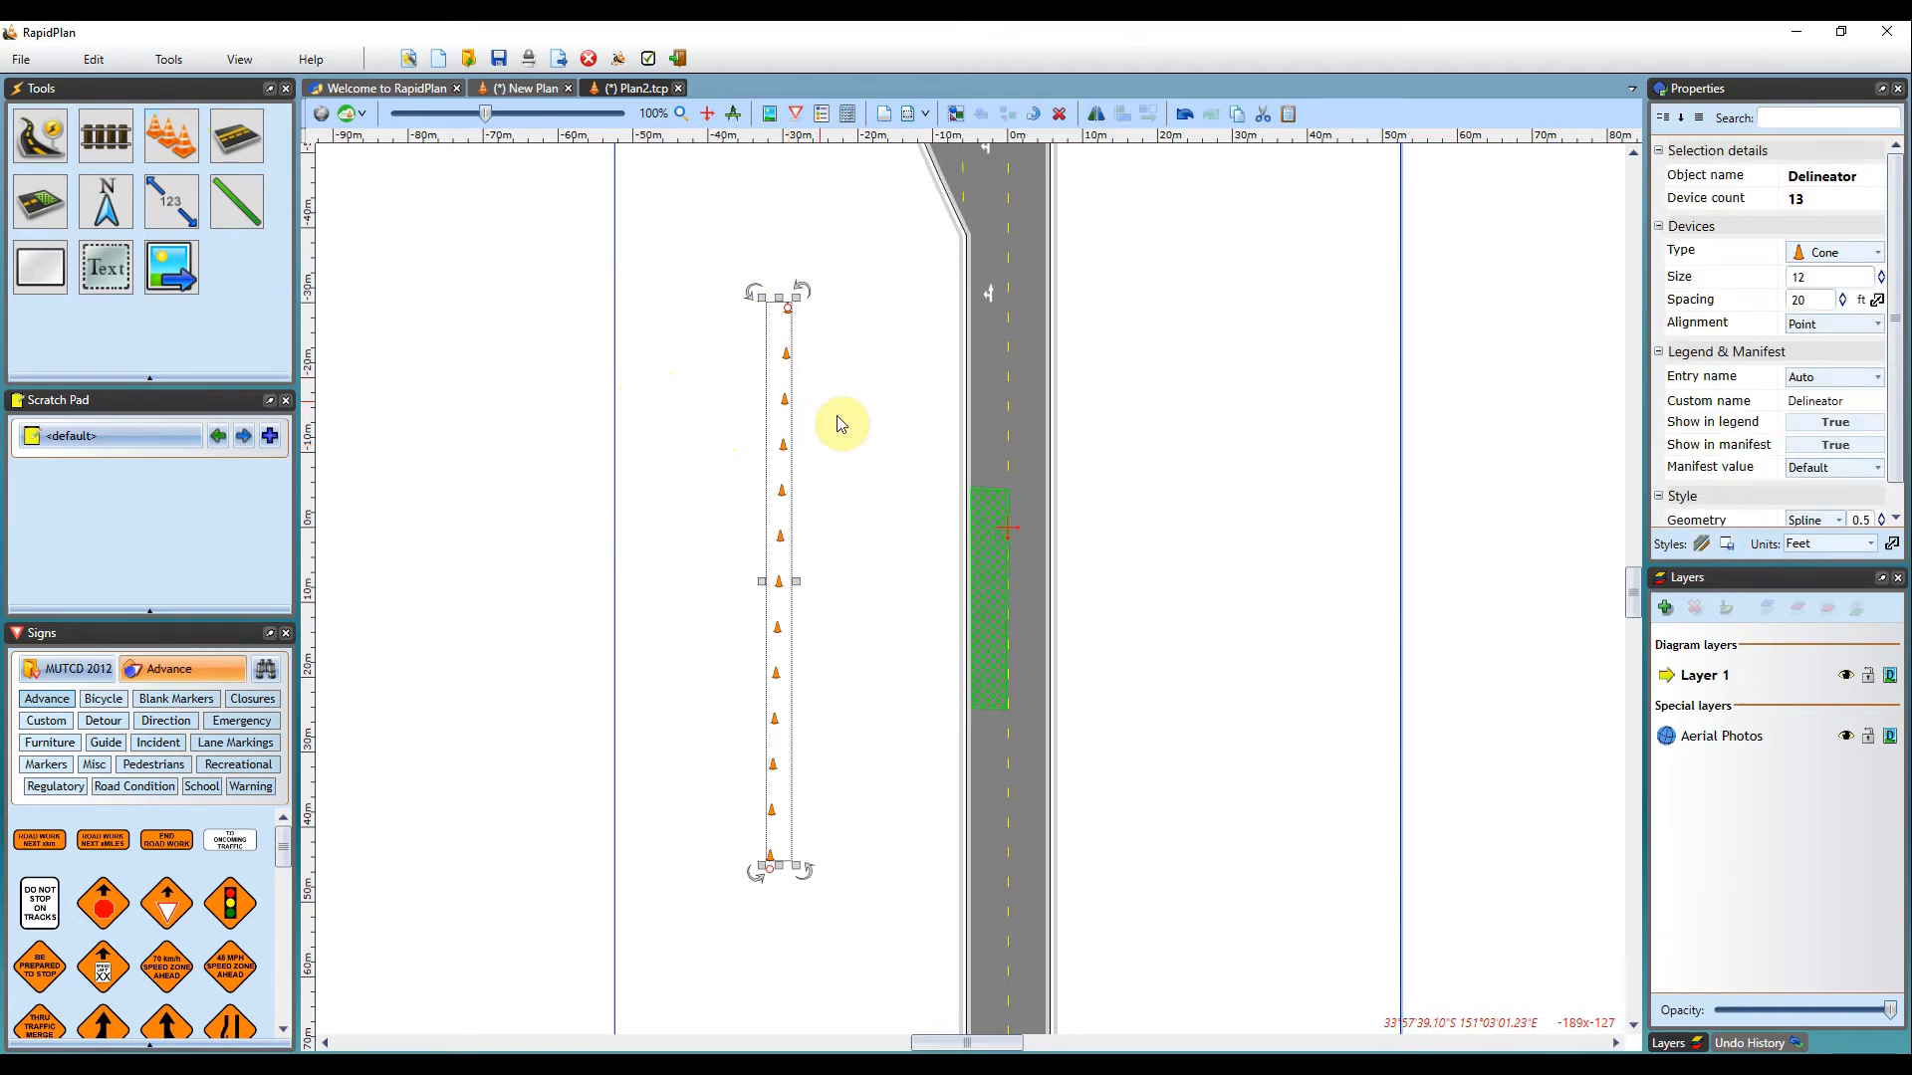
pyautogui.click(826, 366)
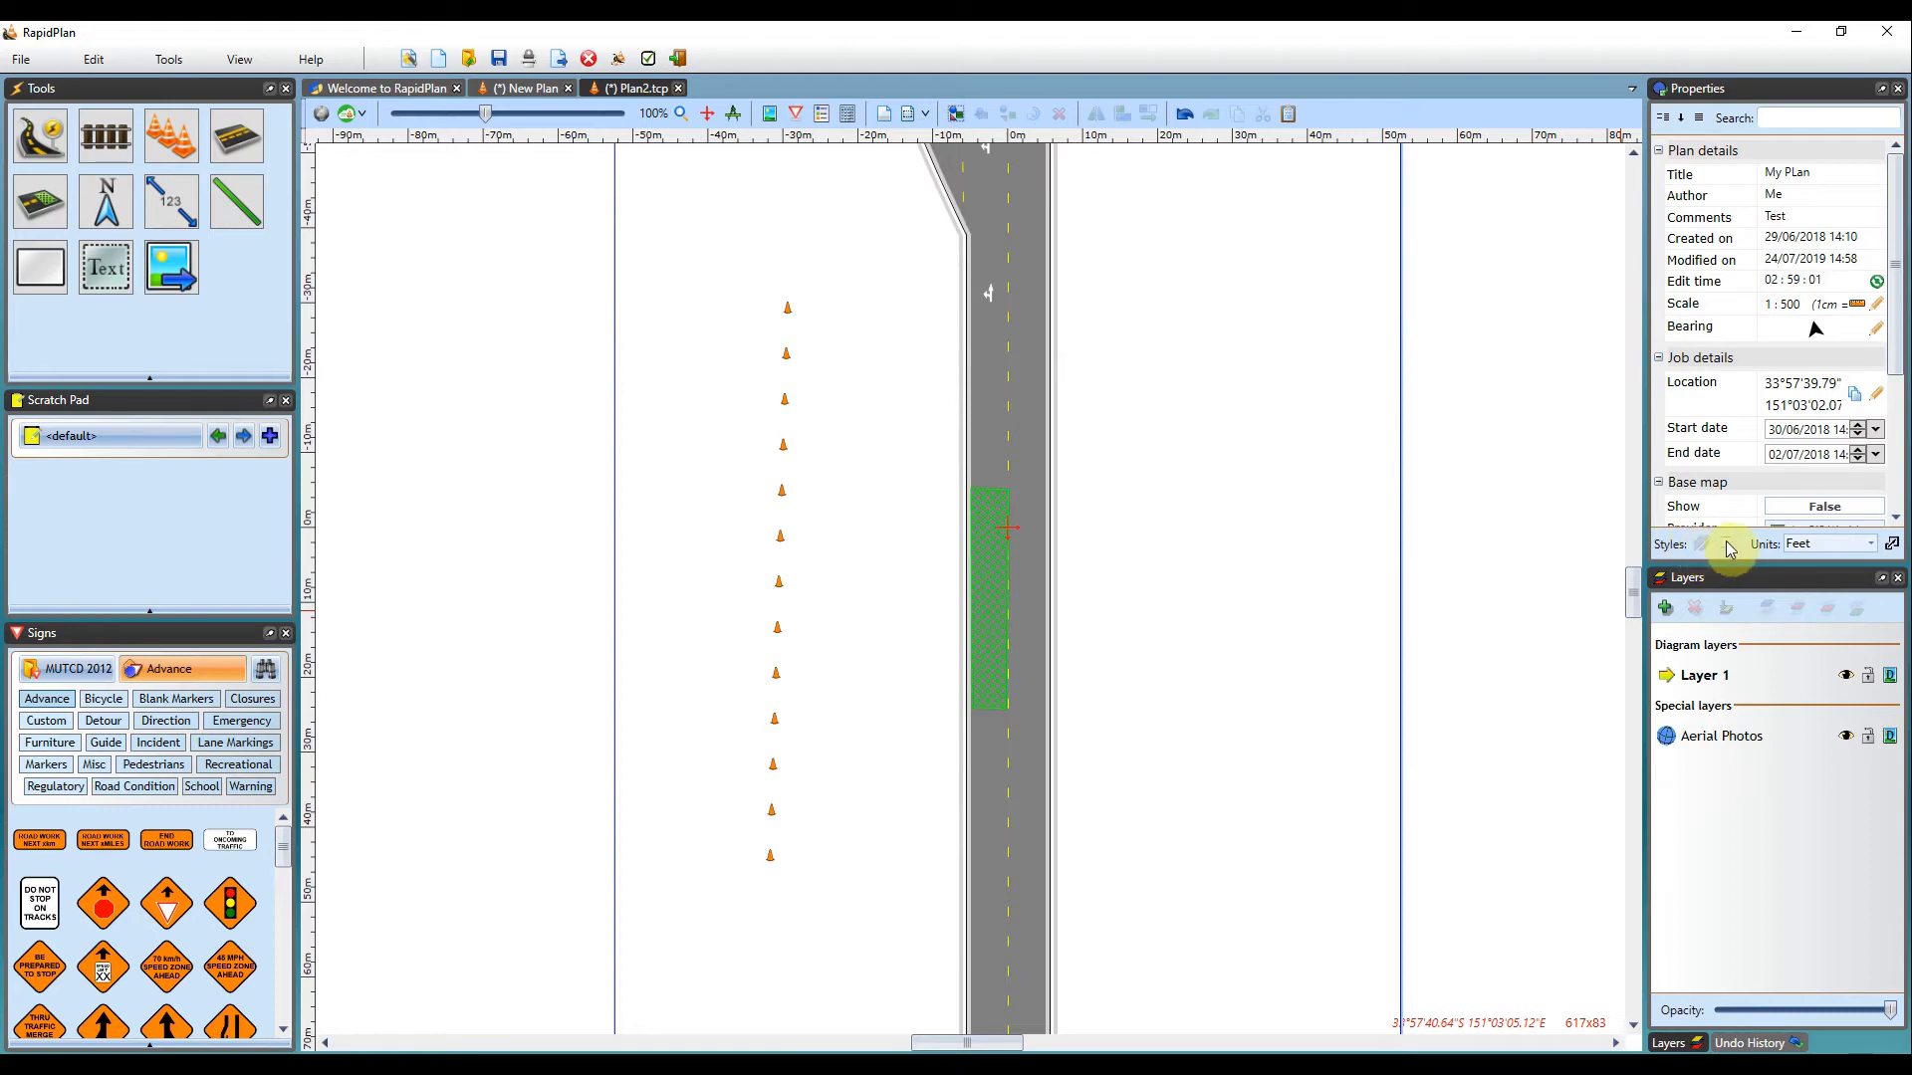
pyautogui.click(523, 87)
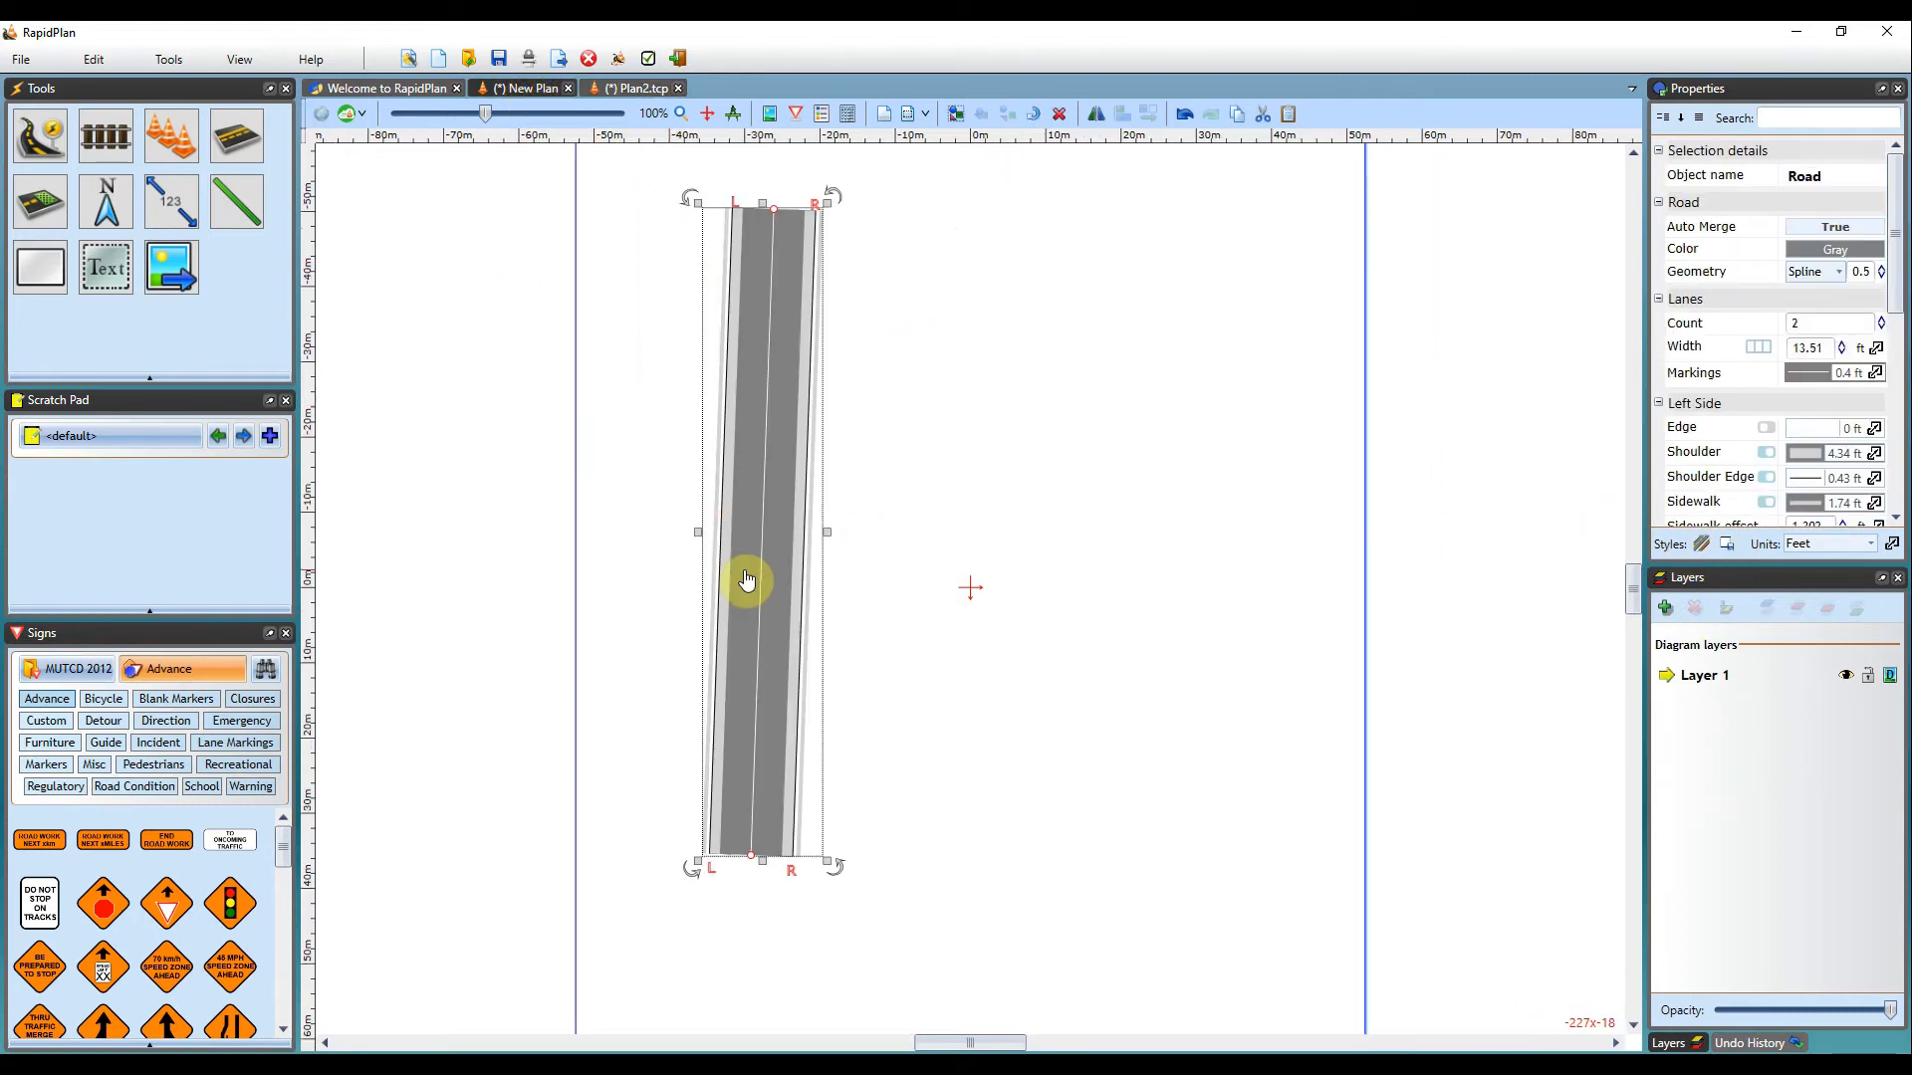
pyautogui.click(637, 87)
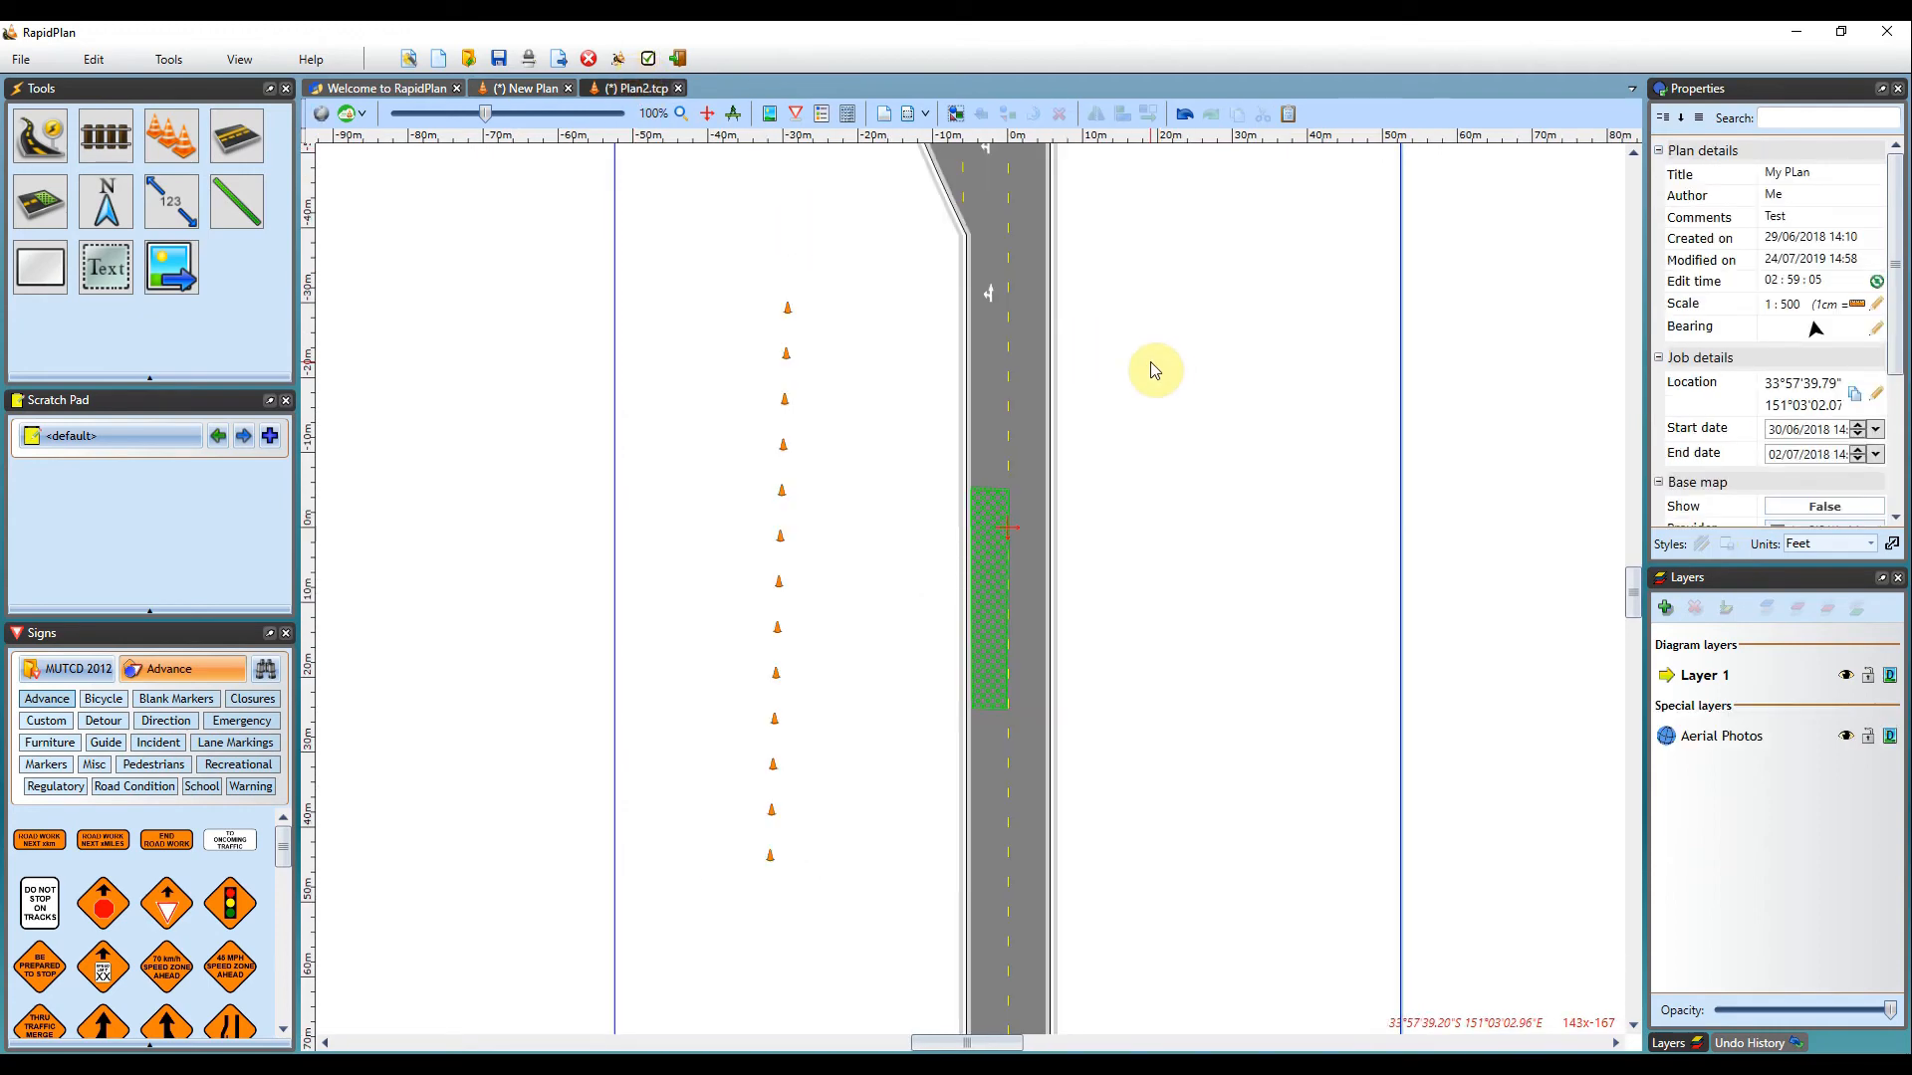